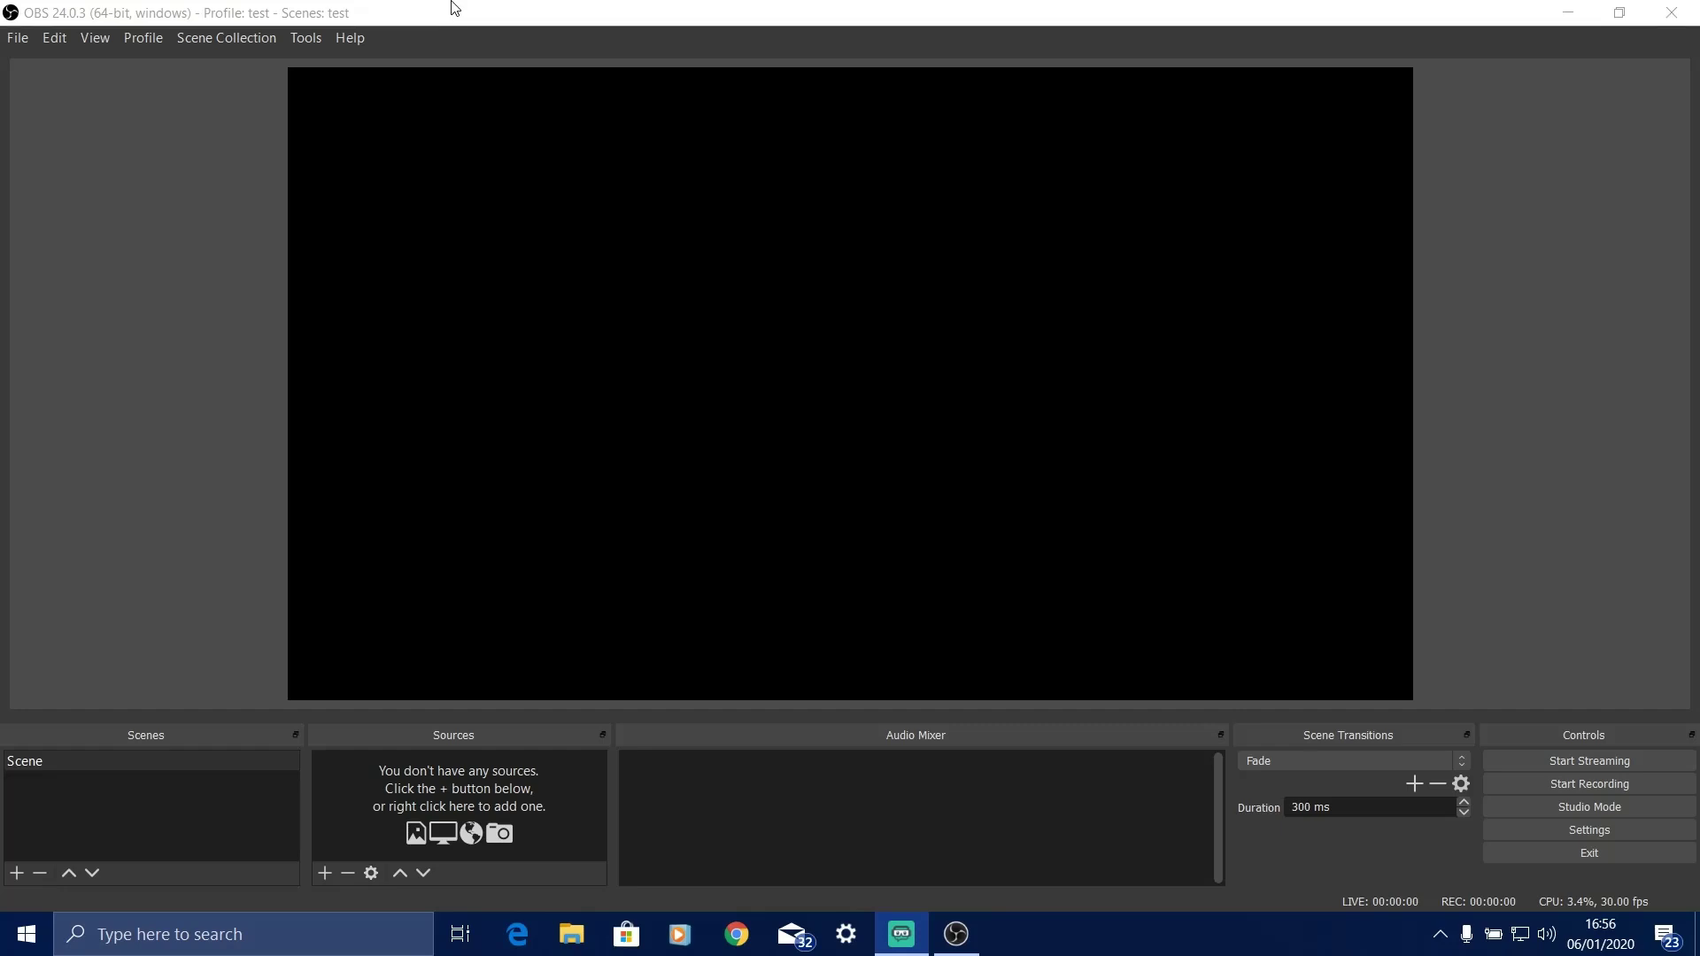
Open the OBS settings on the General page and look over the theme options
click(1600, 825)
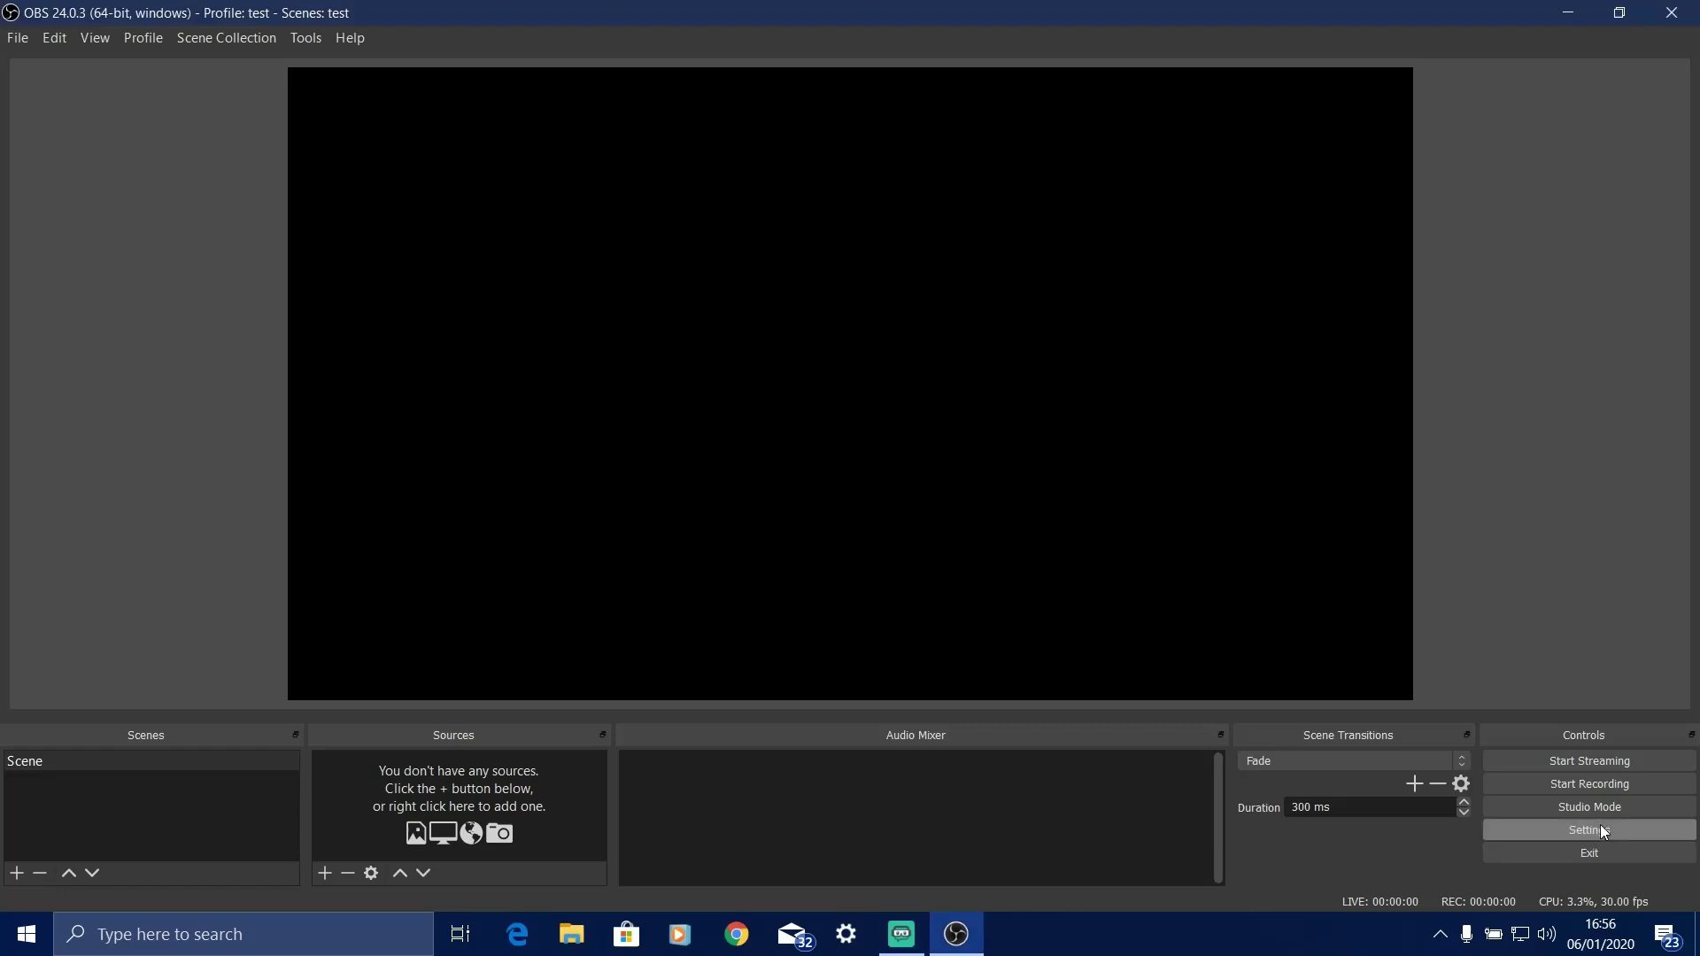
click(1556, 828)
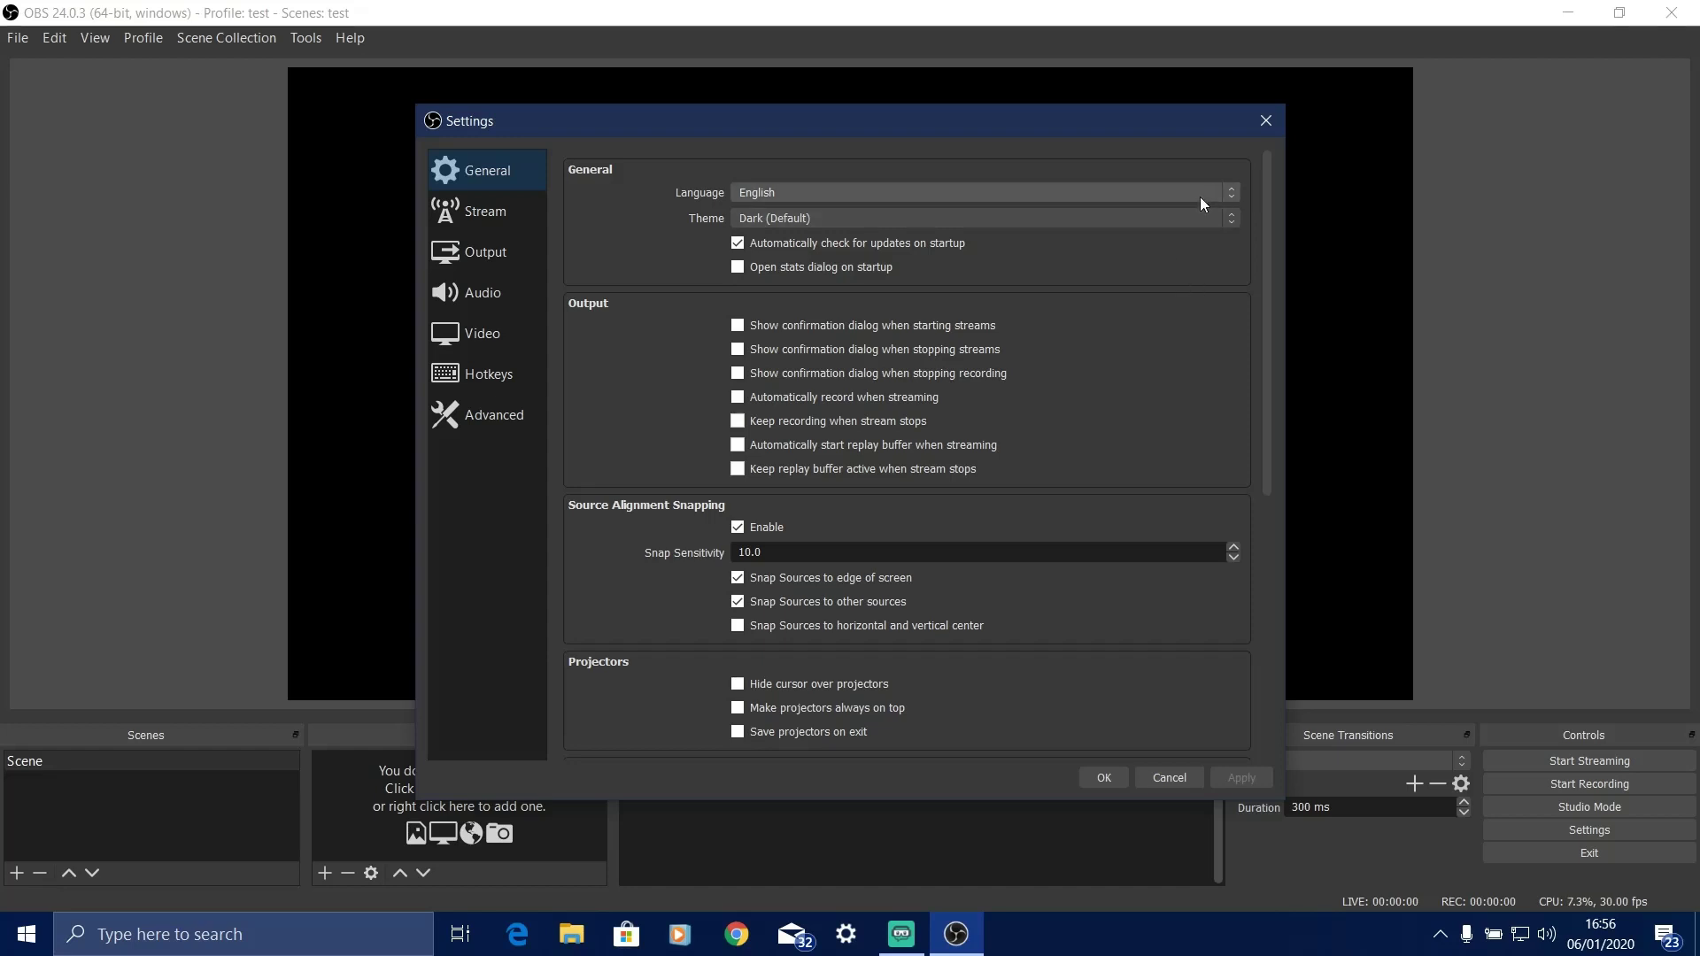
scroll(1264, 191, down, 2)
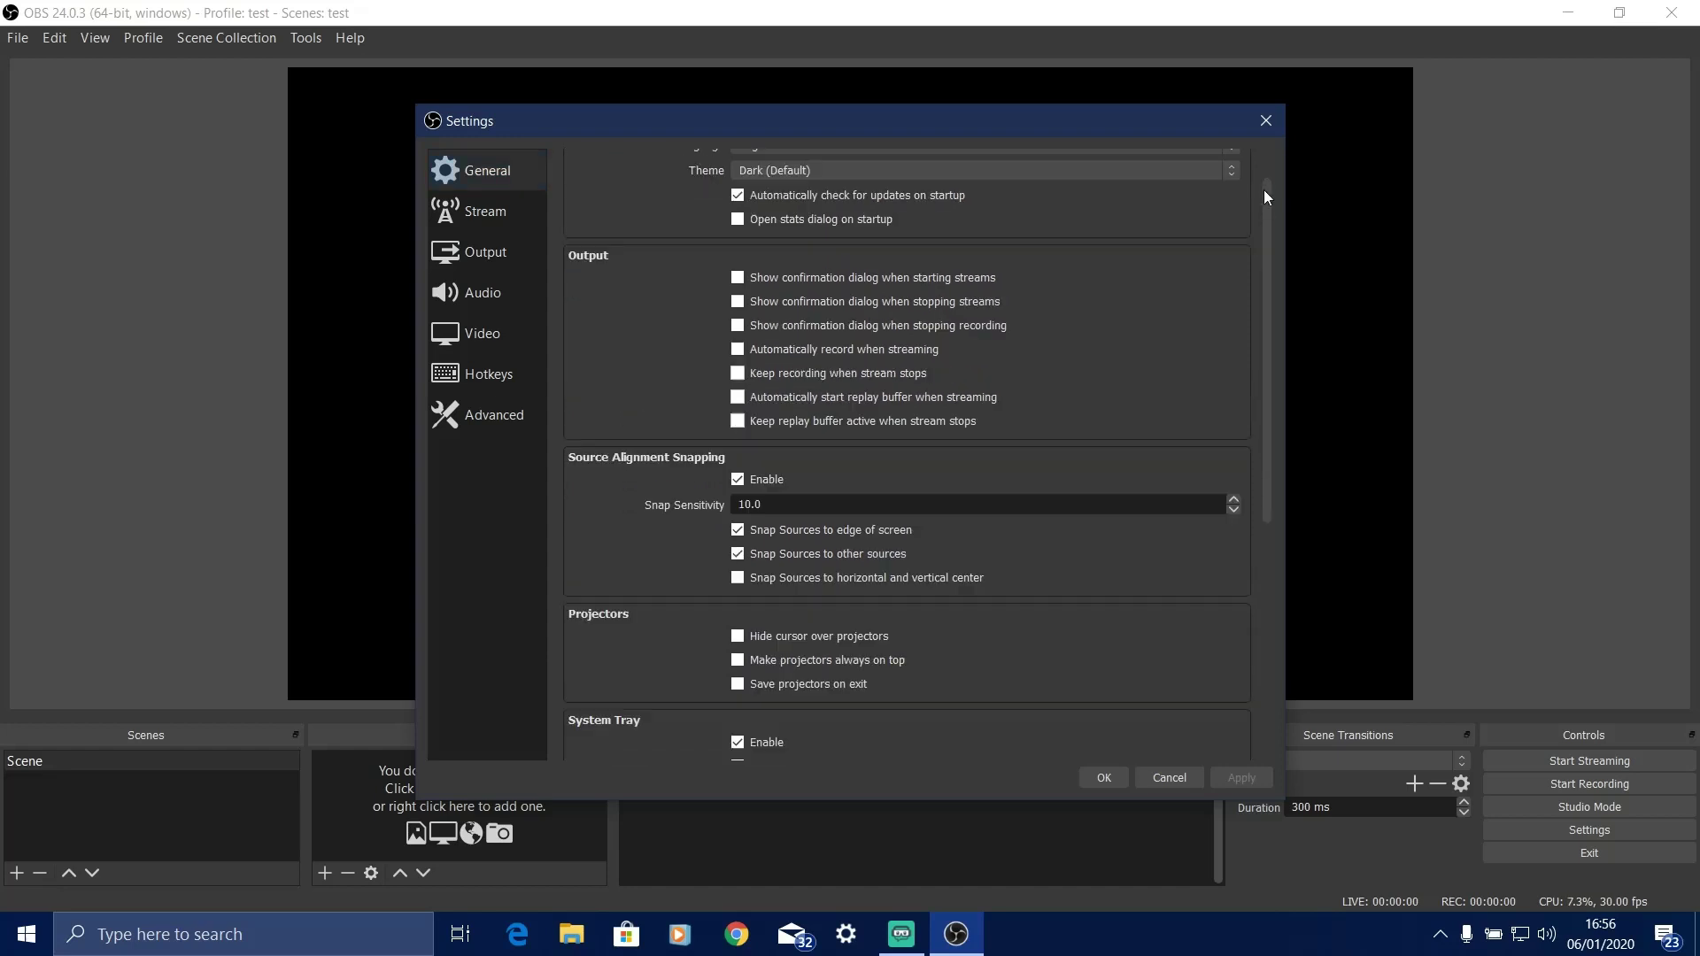
scroll(1262, 189, up, 1)
click(996, 216)
click(816, 210)
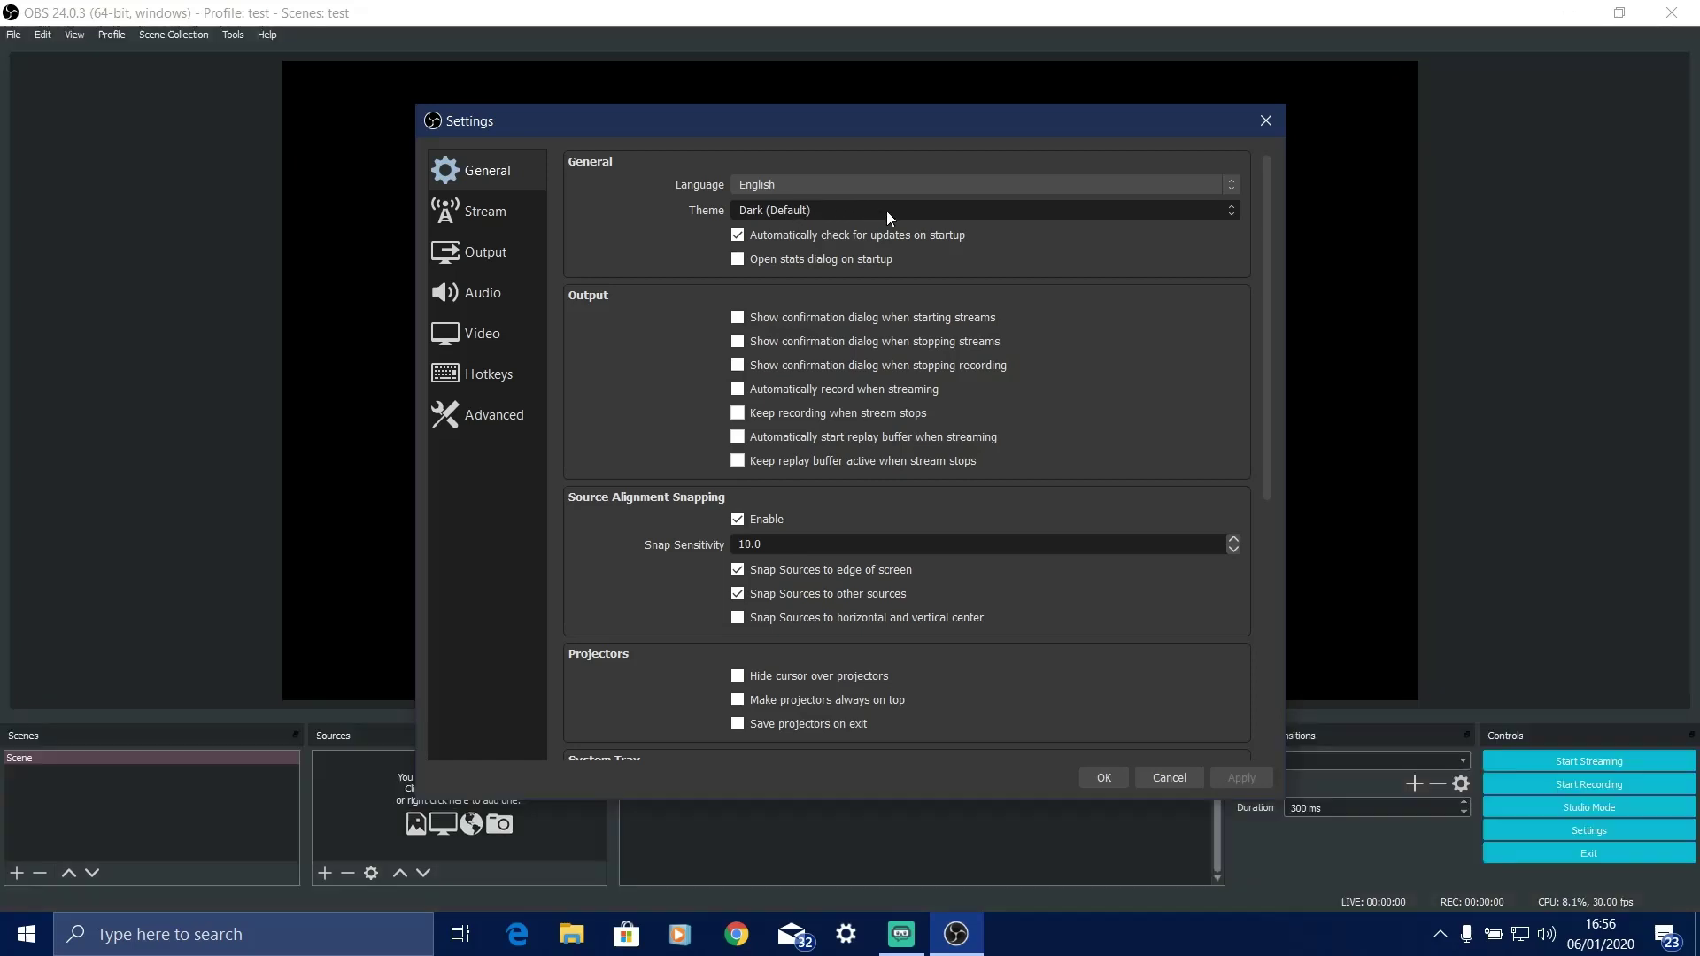
Try the Rachni and System themes, then return the theme to Dark (Default)
click(877, 225)
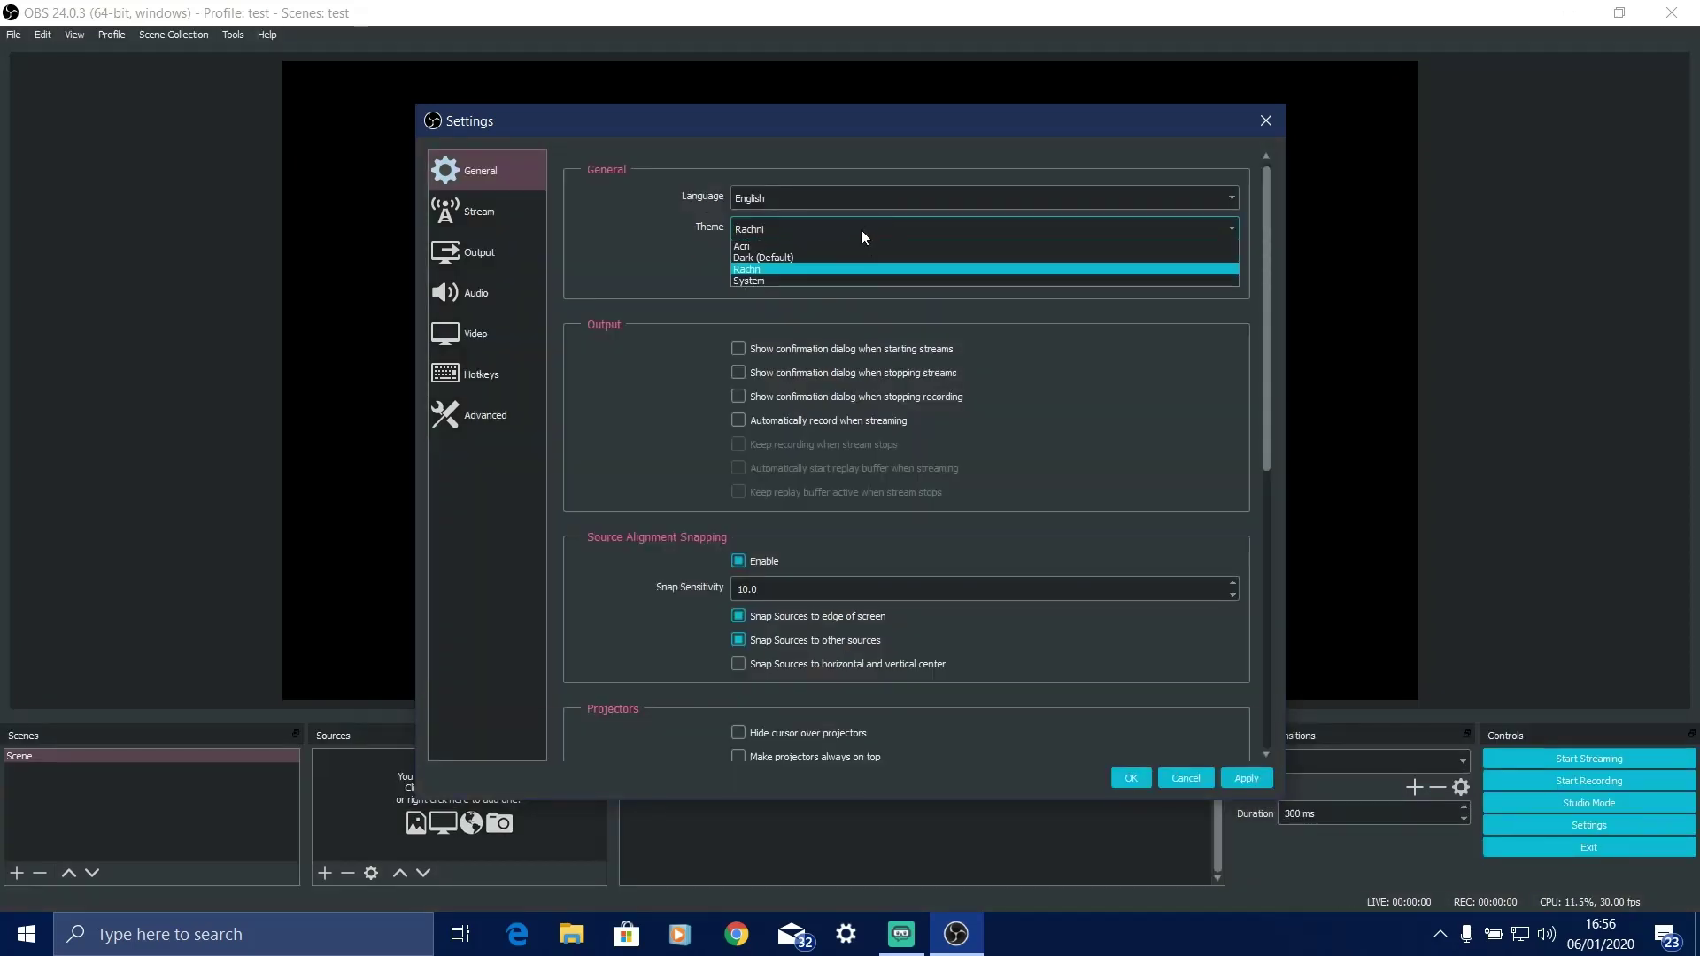
click(790, 277)
key(Down)
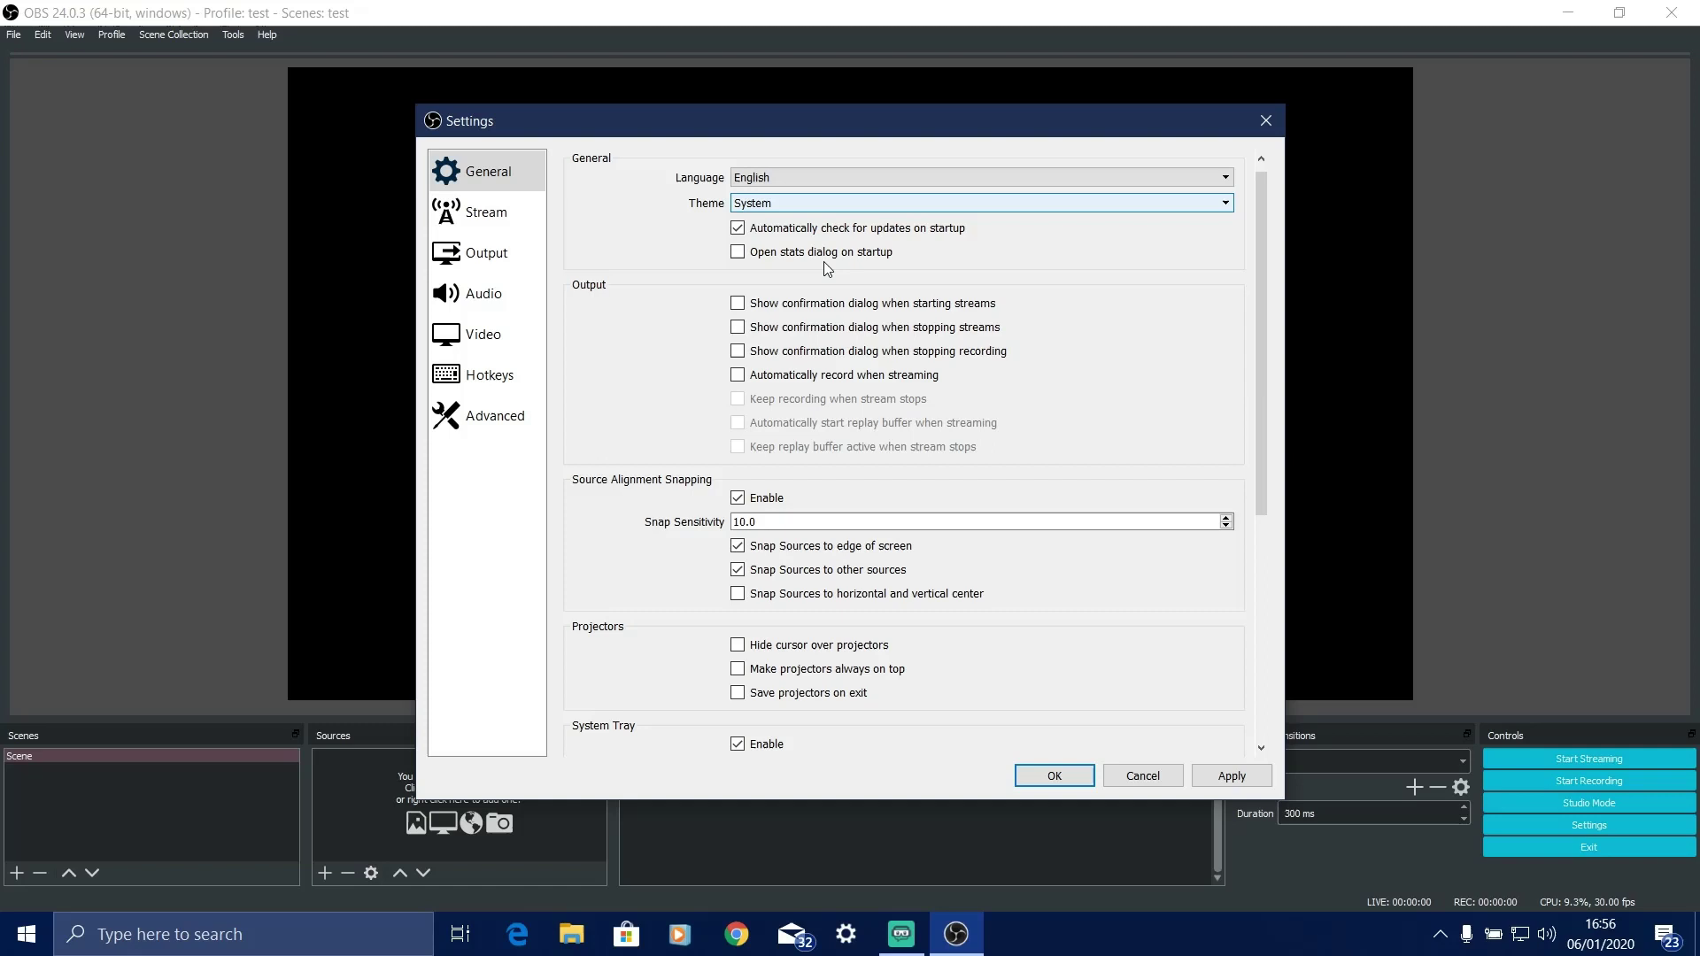
click(852, 203)
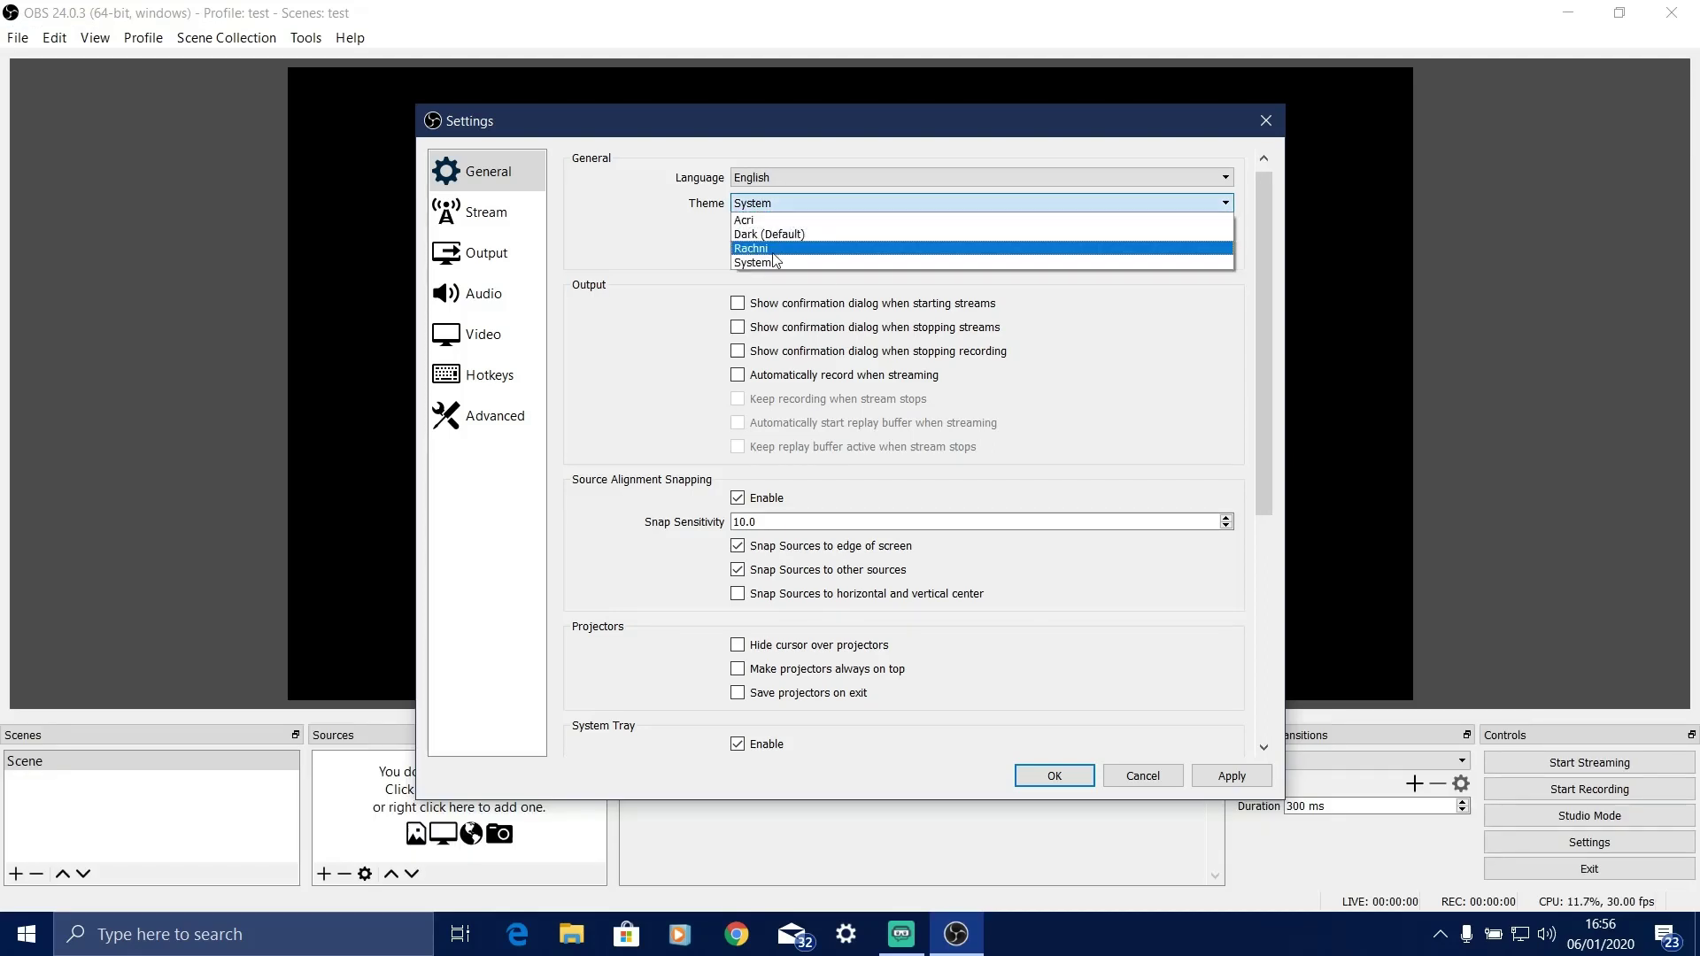
key(Escape)
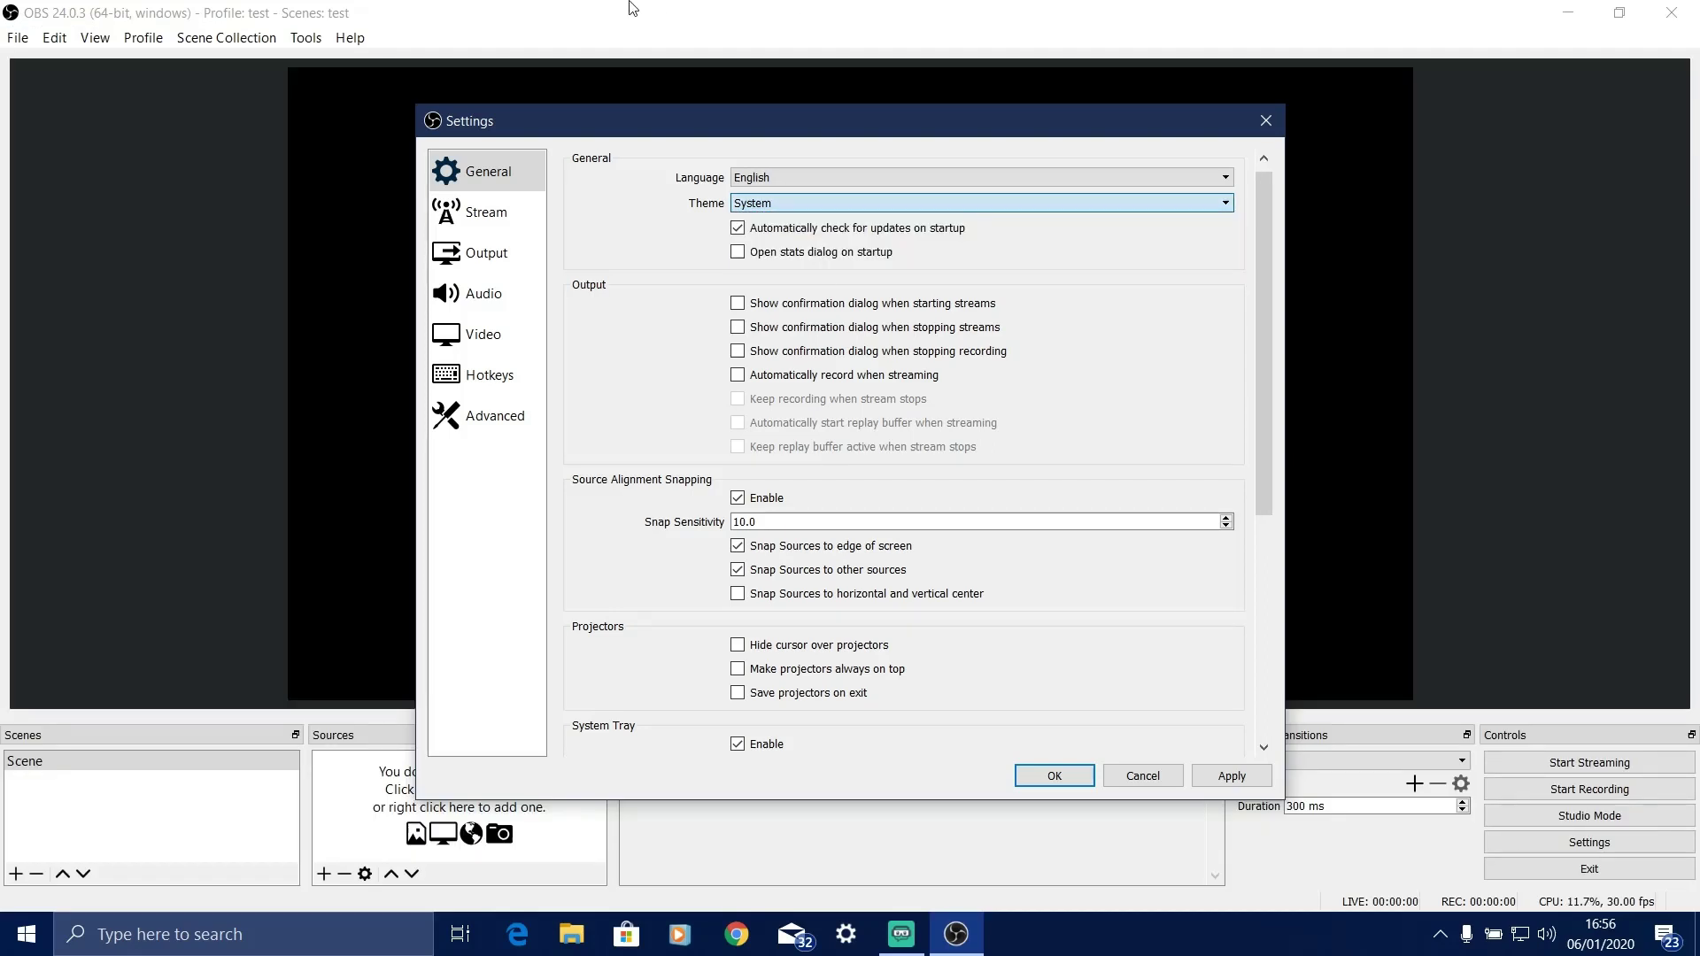
key(Up)
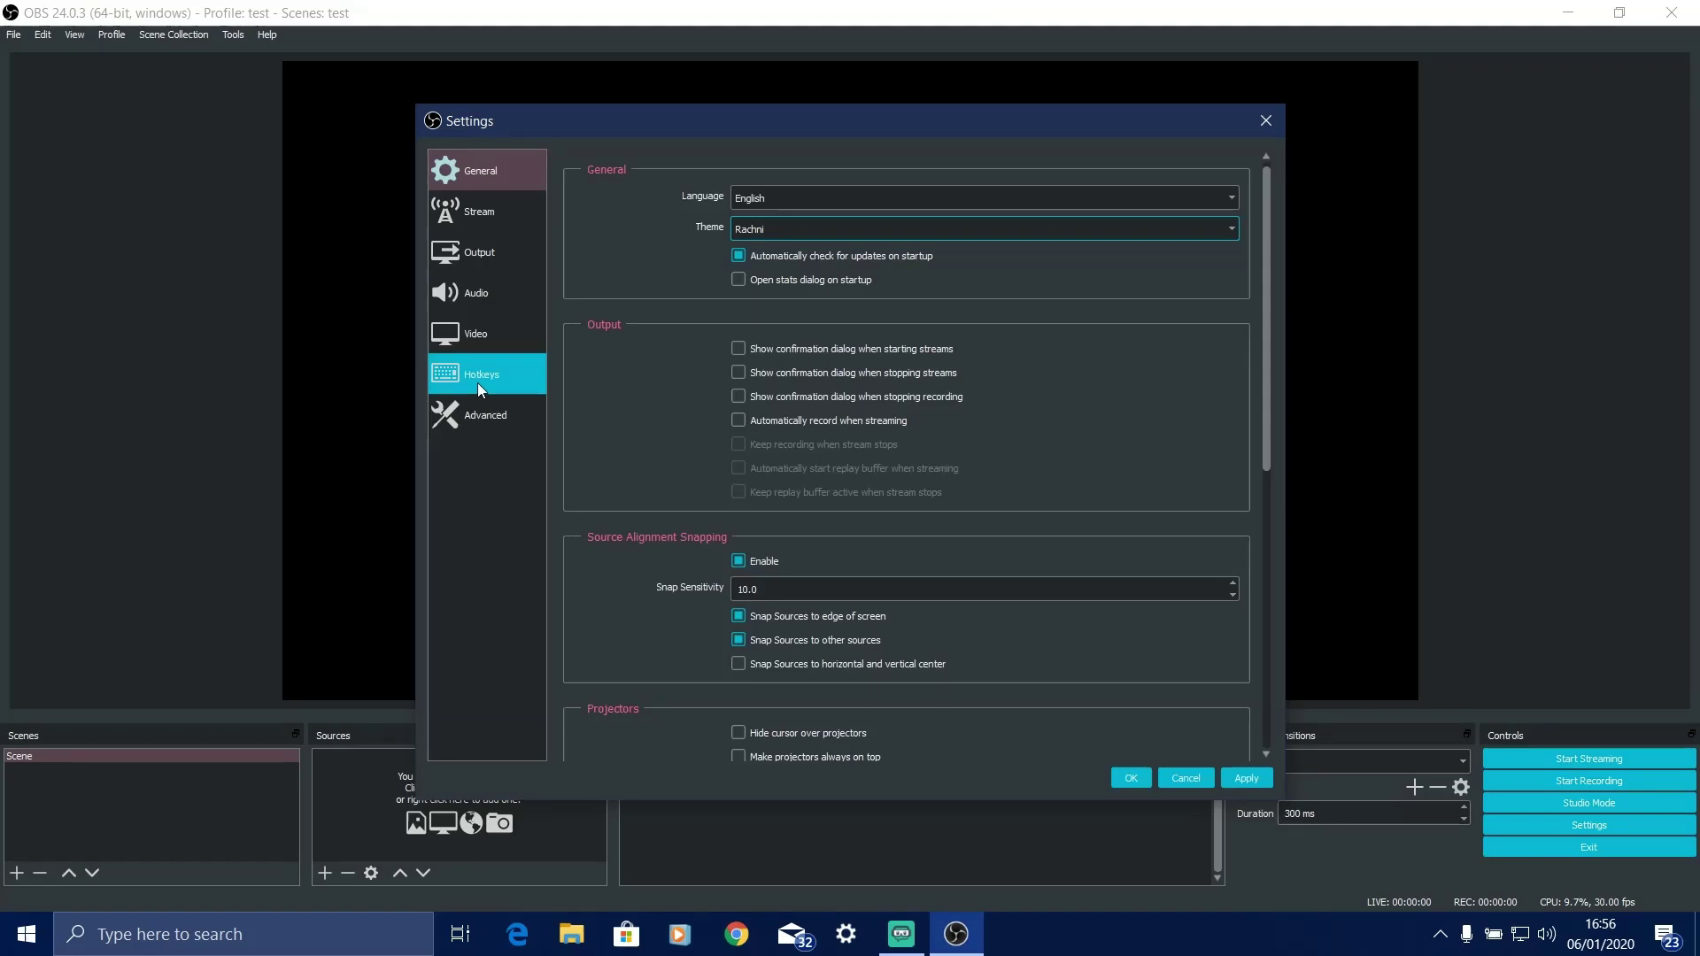
click(839, 237)
click(794, 260)
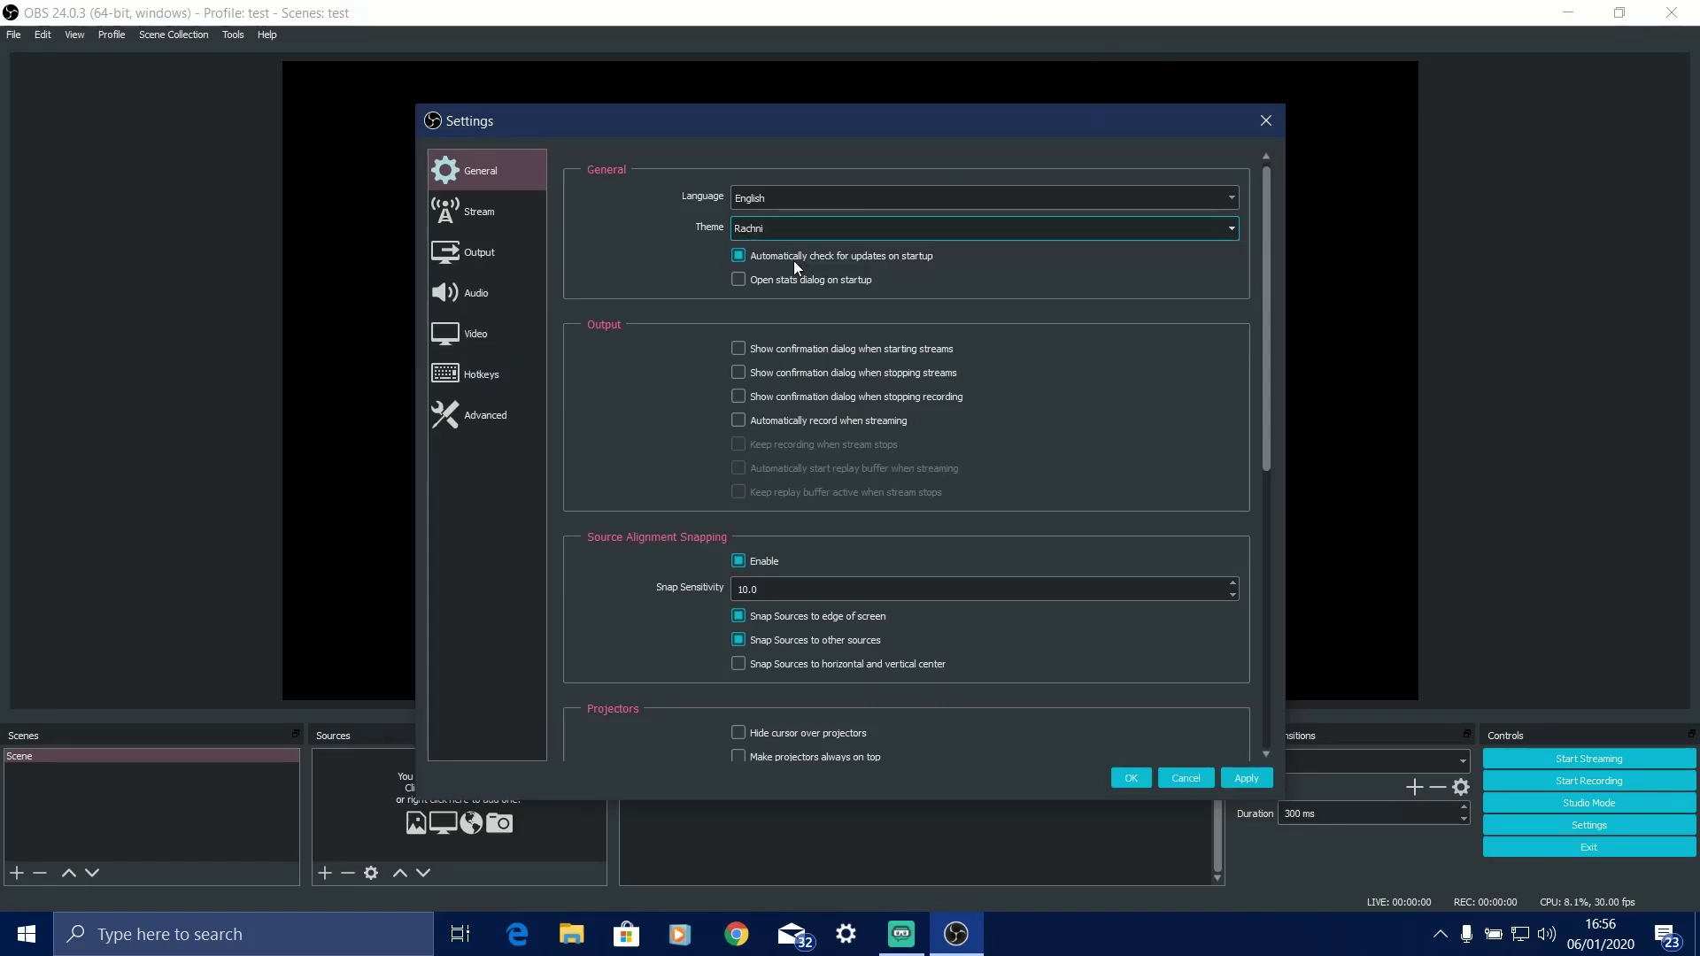
key(Up)
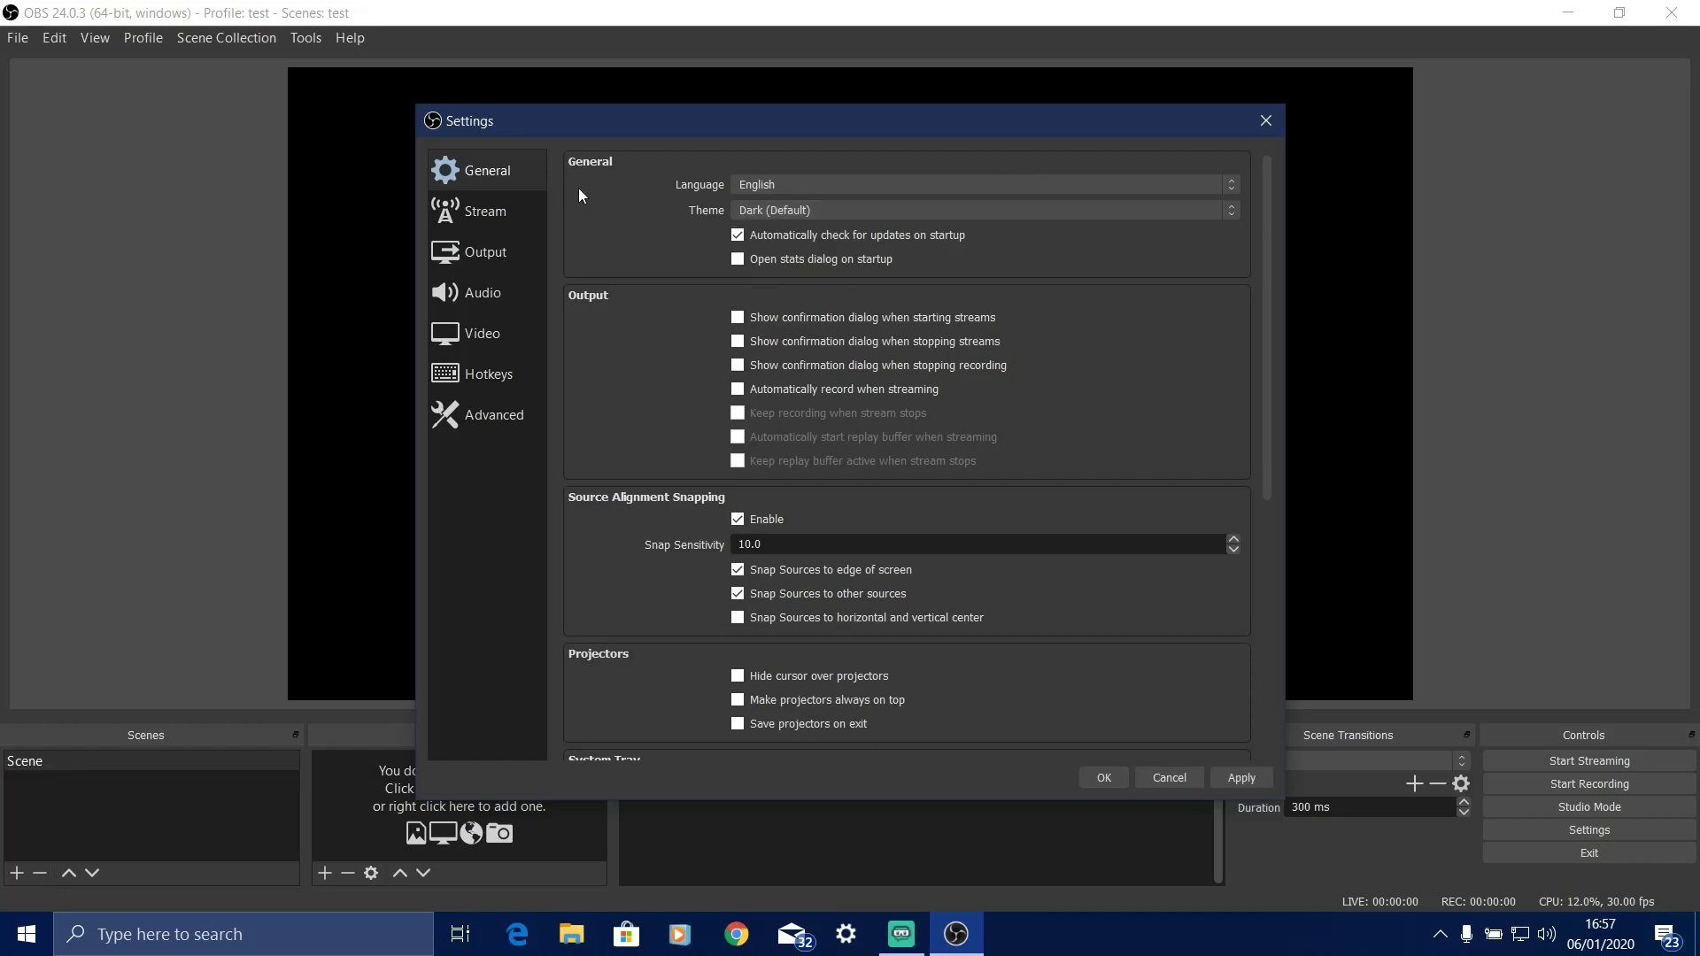
Choose YouTube / YouTube Gaming as the stream service, then view the Output page's 2500 Kbps bitrate
click(485, 211)
click(797, 174)
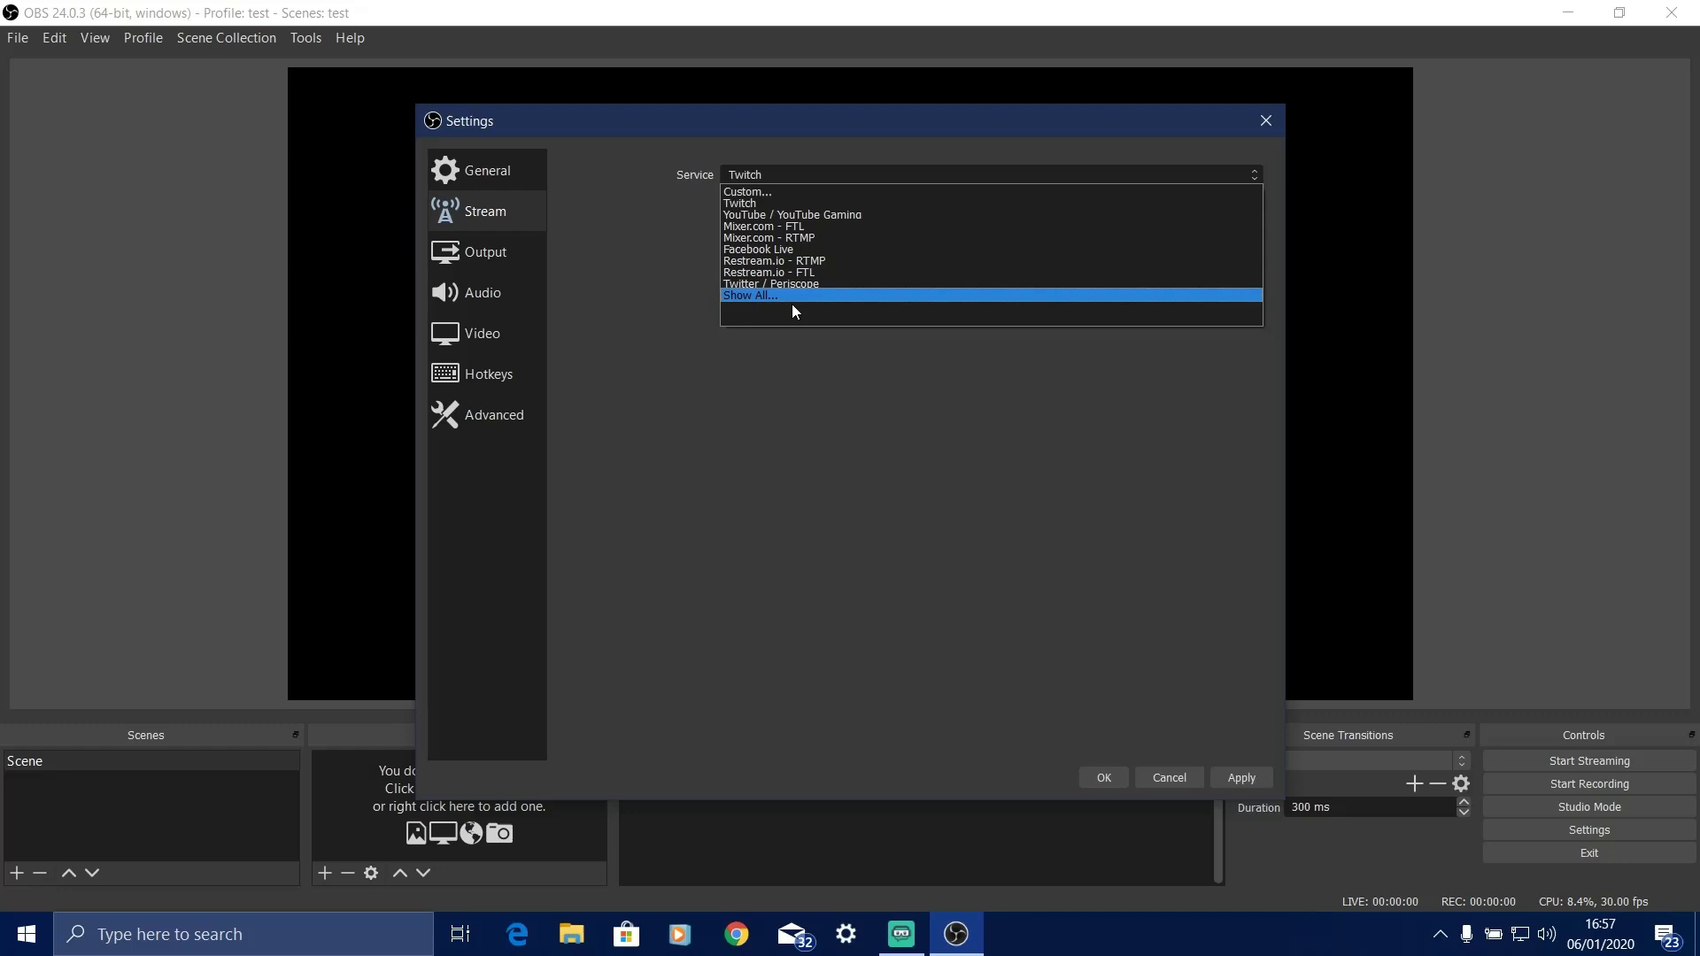
click(826, 213)
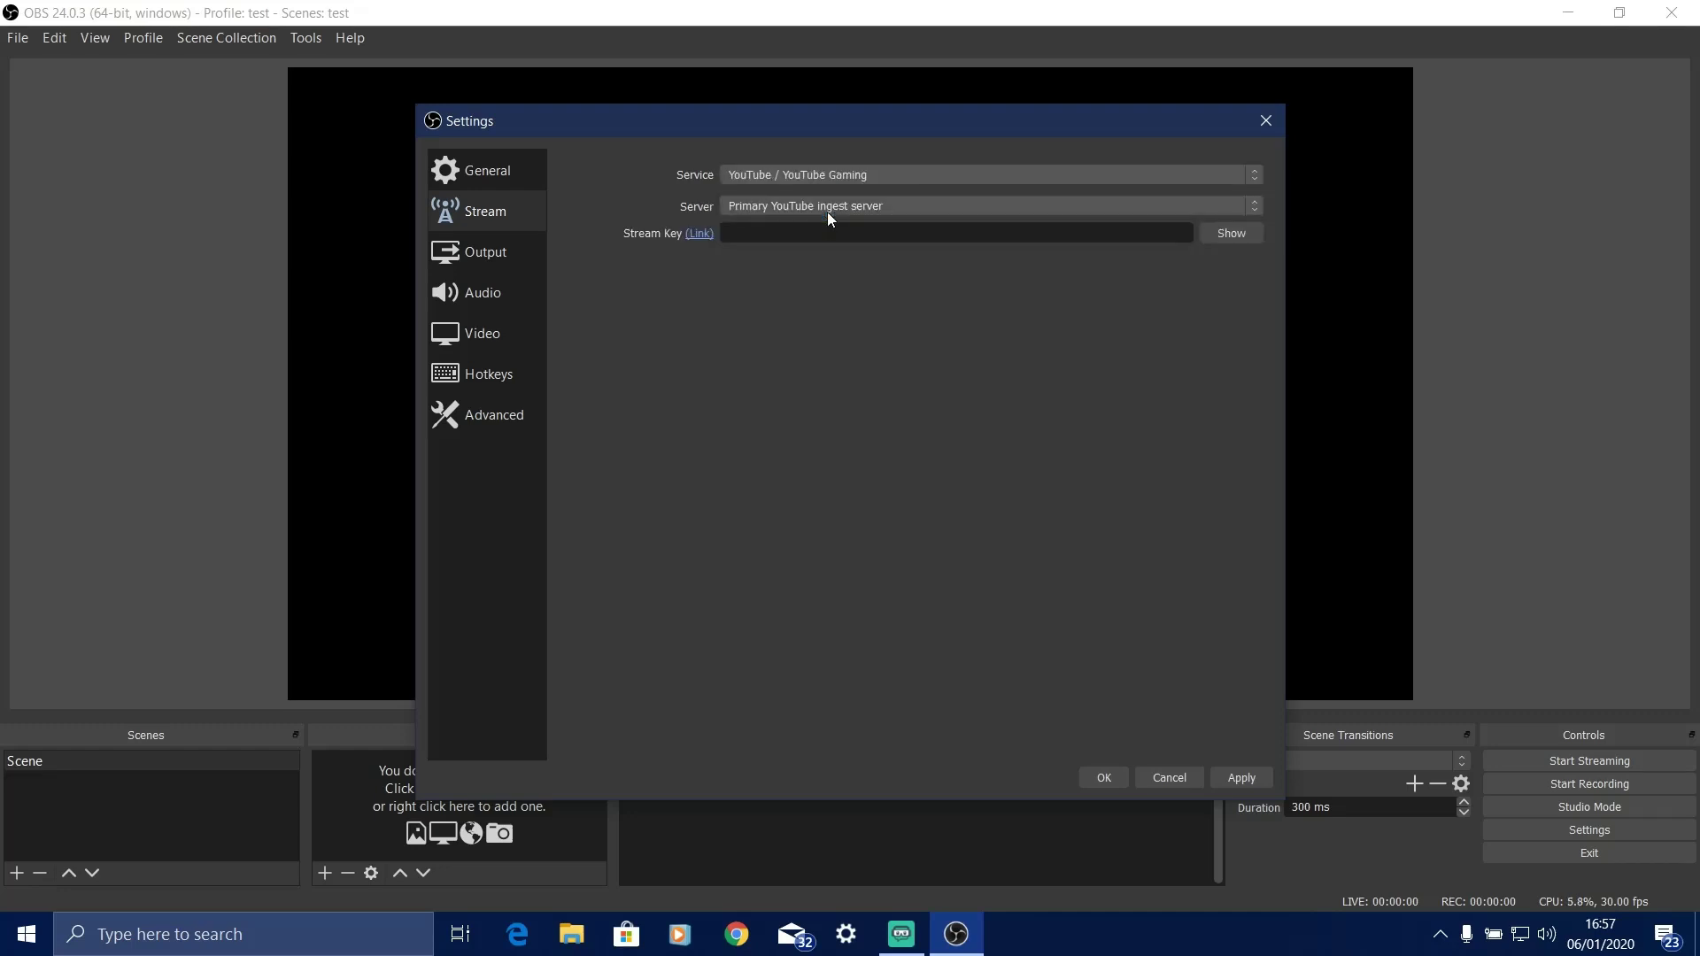
click(481, 251)
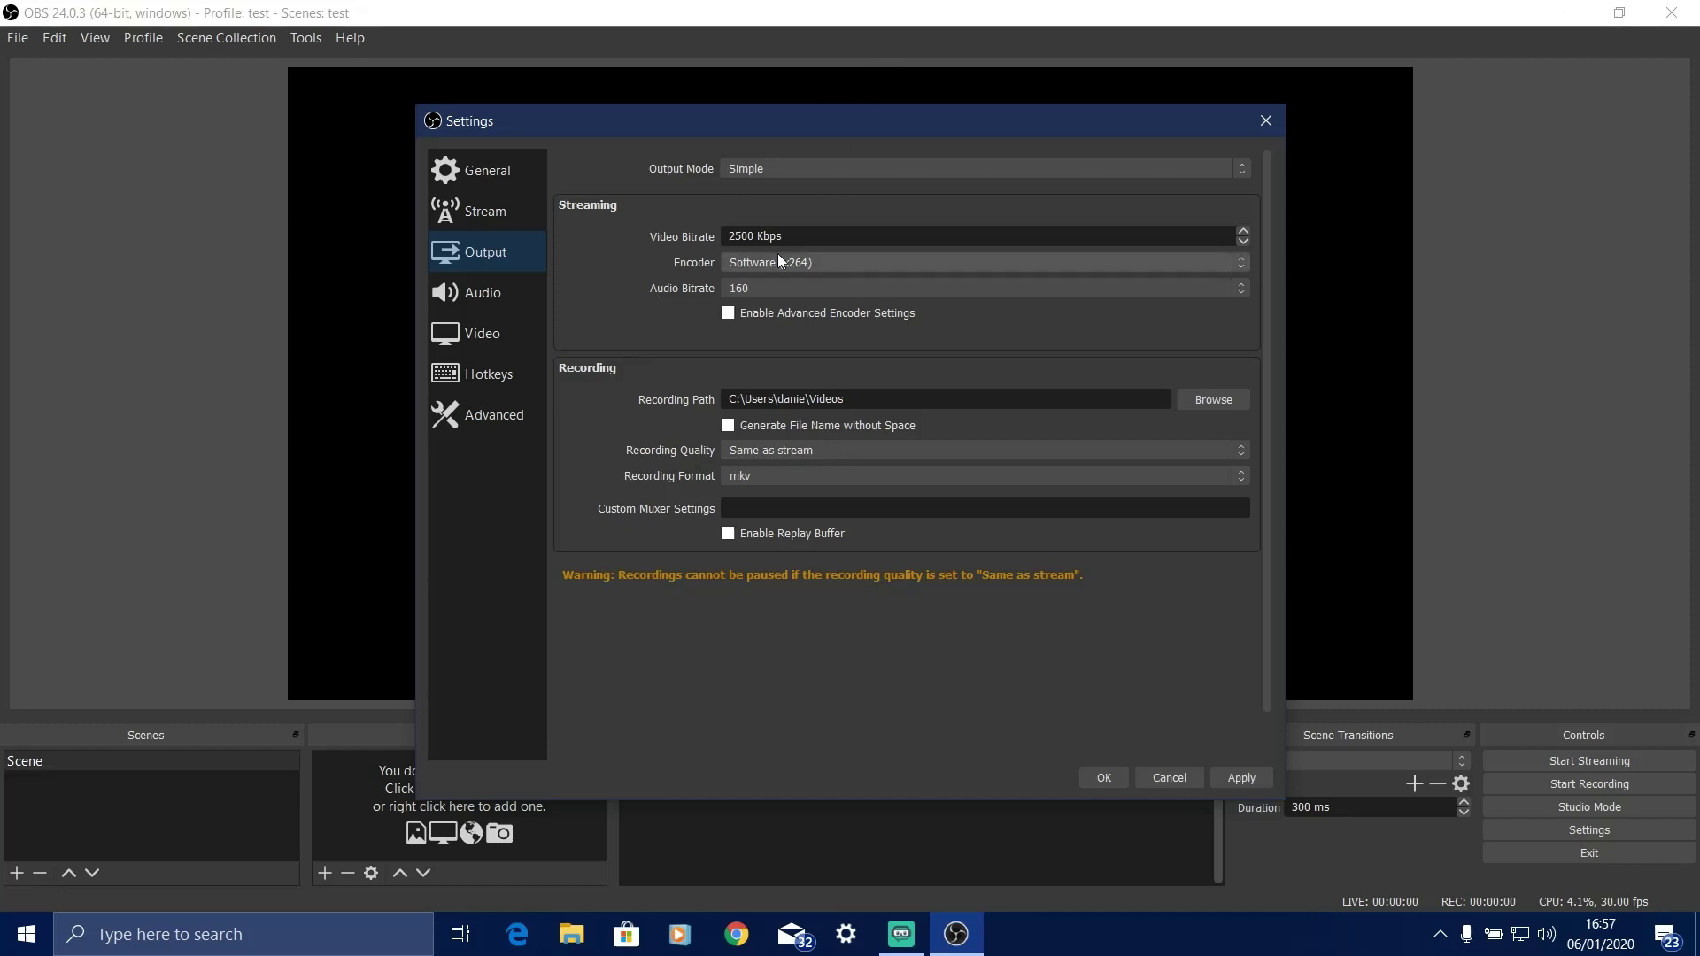
drag(781, 237, 706, 247)
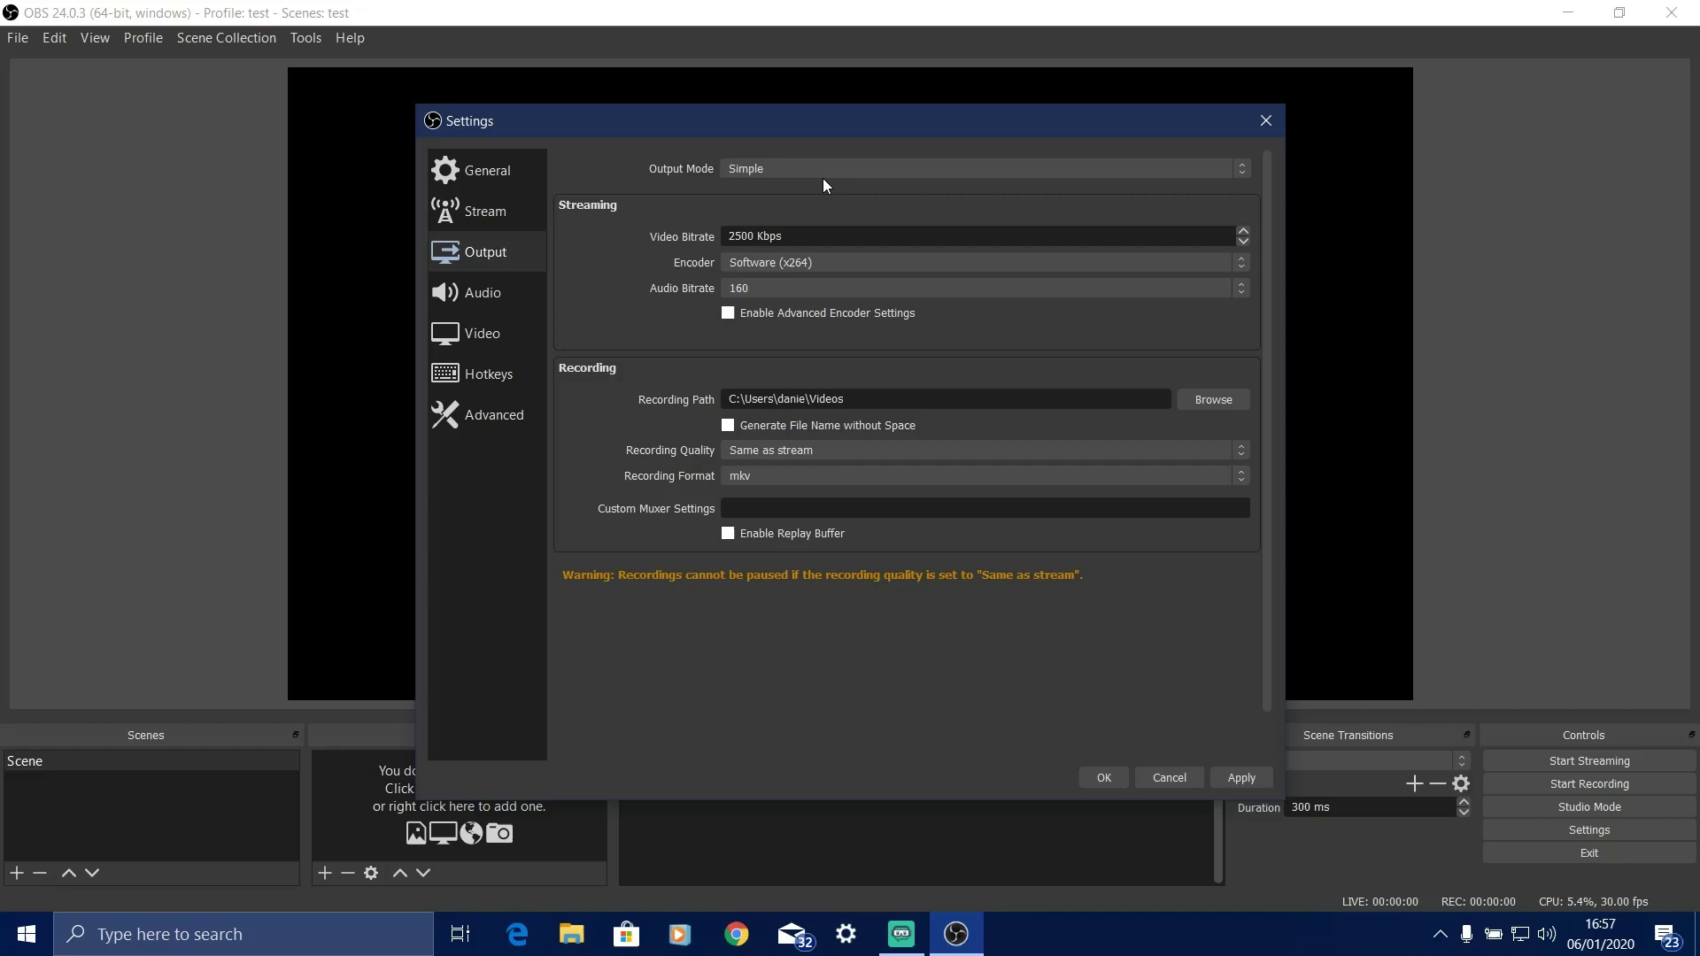
Switch the output mode to Advanced with x264 as the streaming encoder
click(761, 167)
click(753, 196)
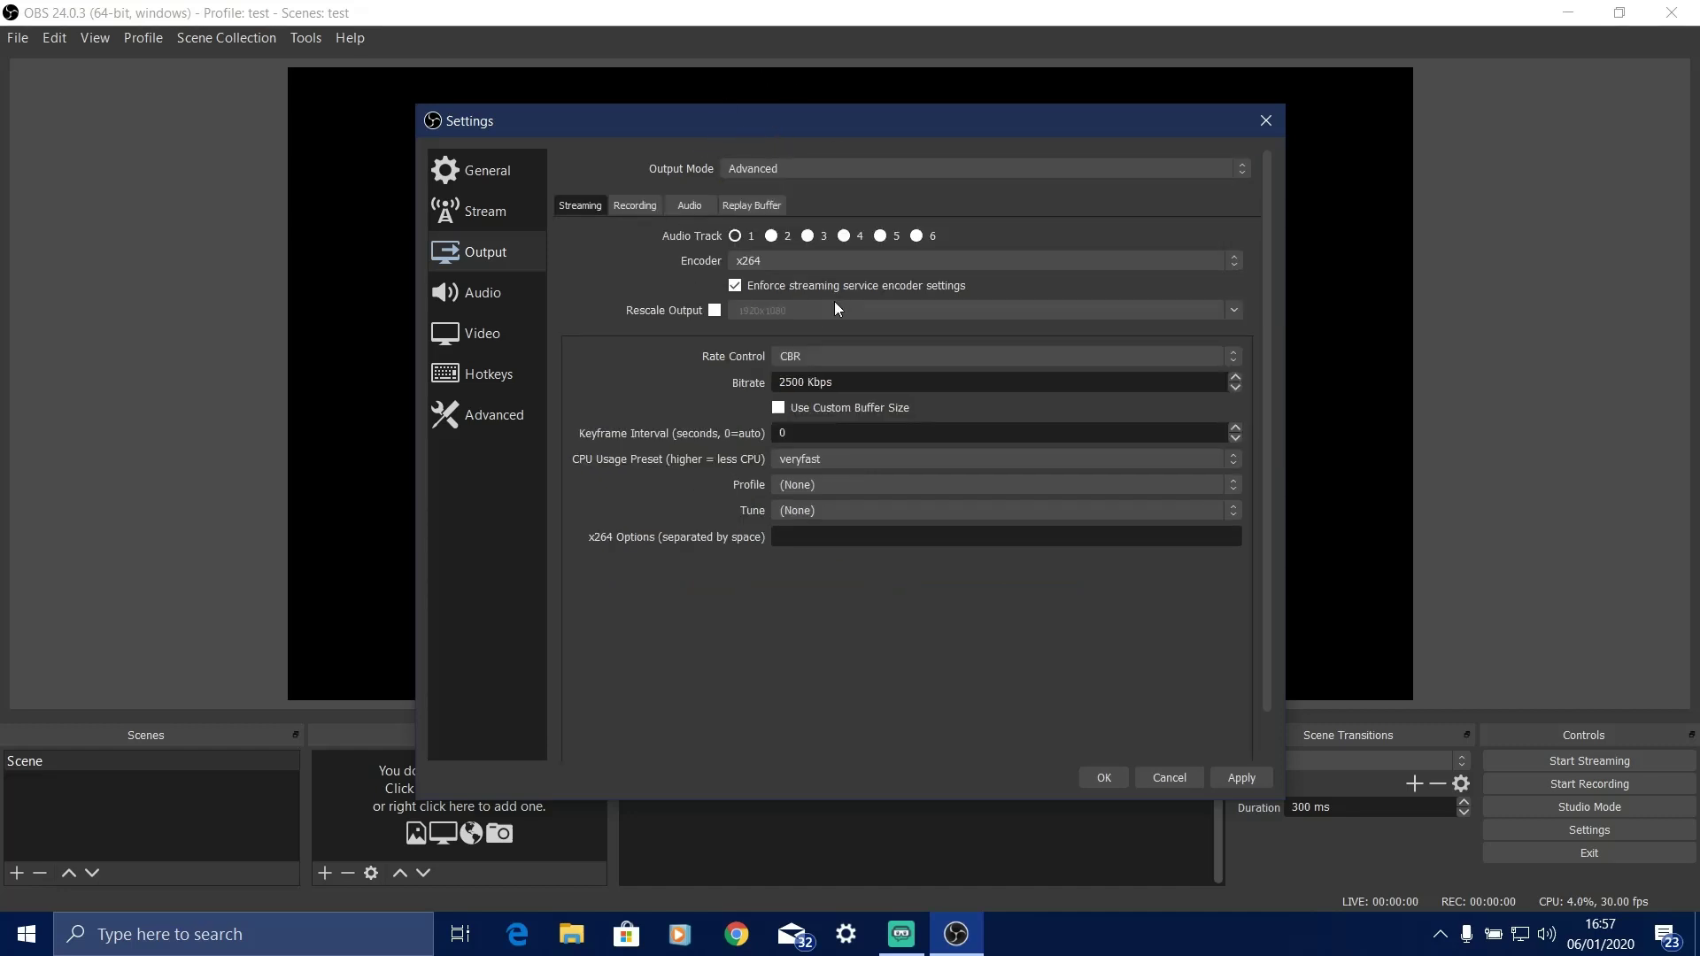
click(817, 262)
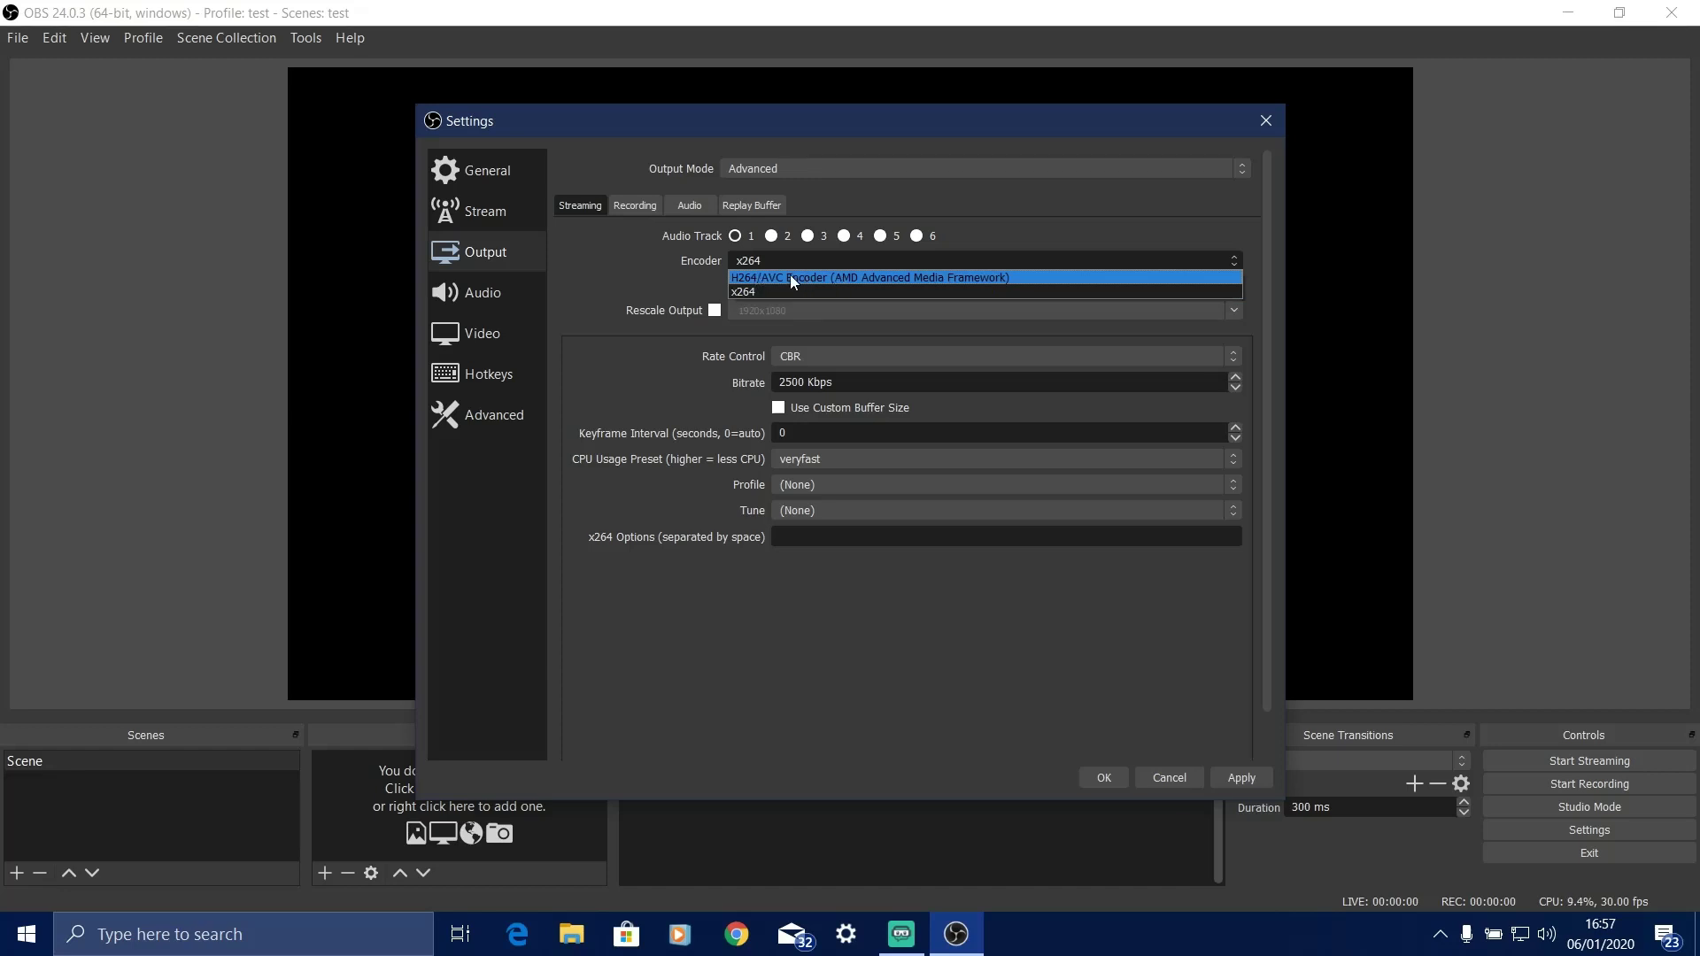
click(753, 292)
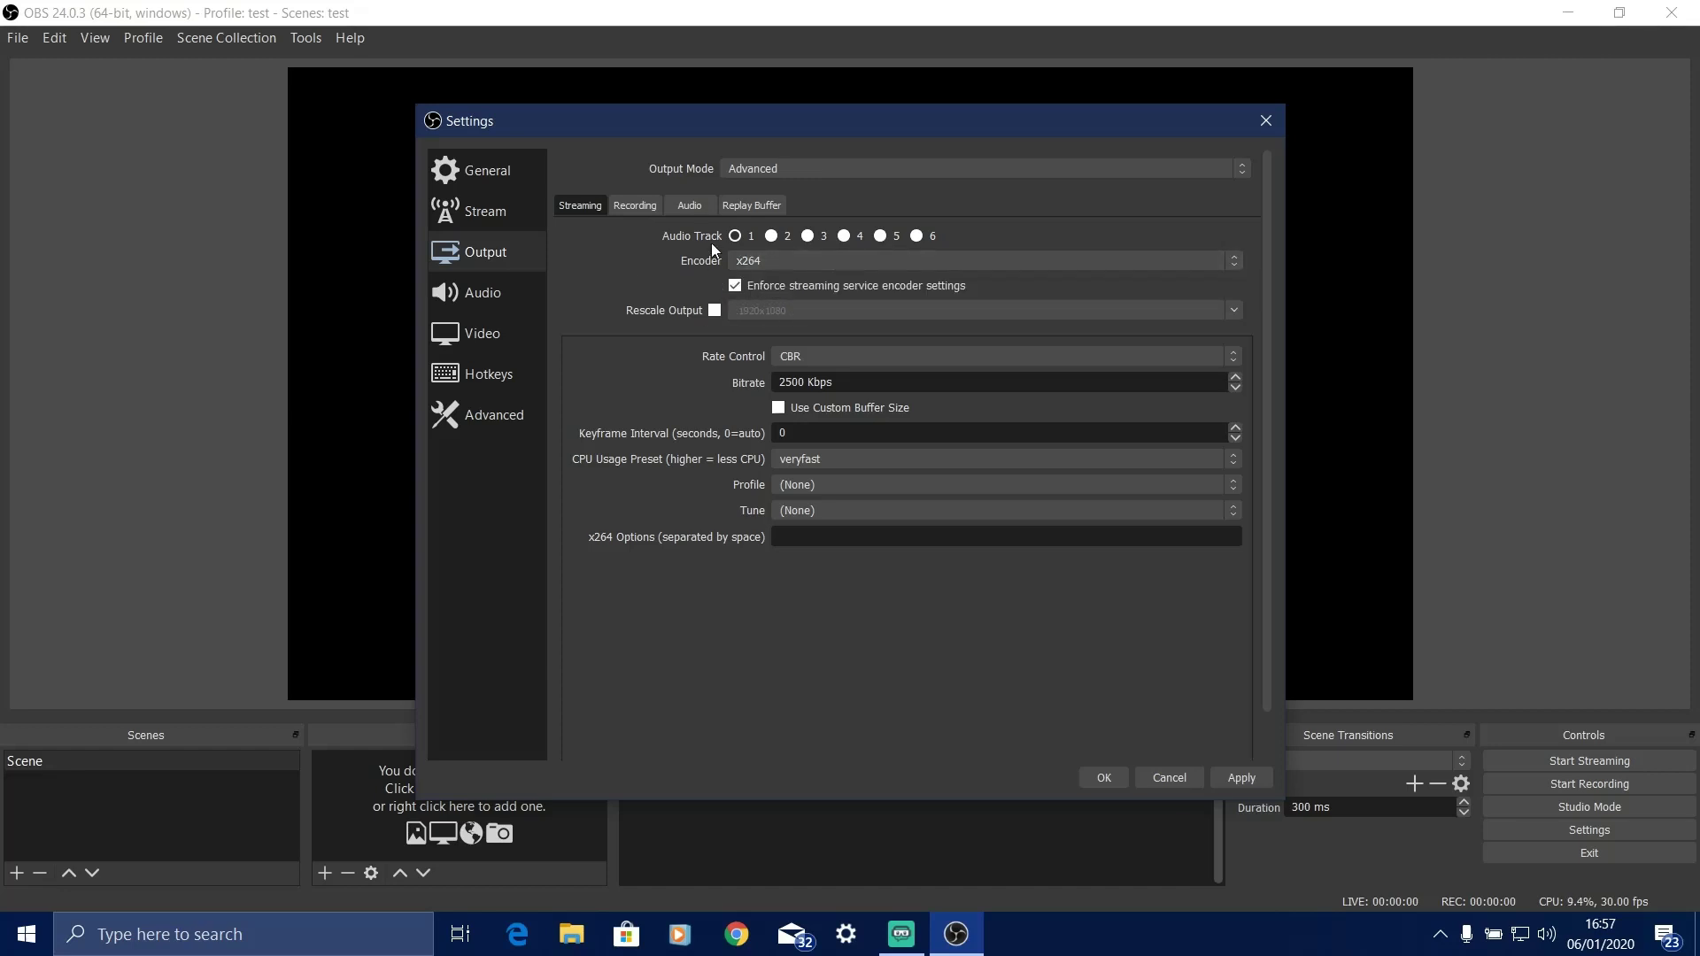
Set the video output resolution to 1920x1080 with the Lanczos downscale filter
click(475, 343)
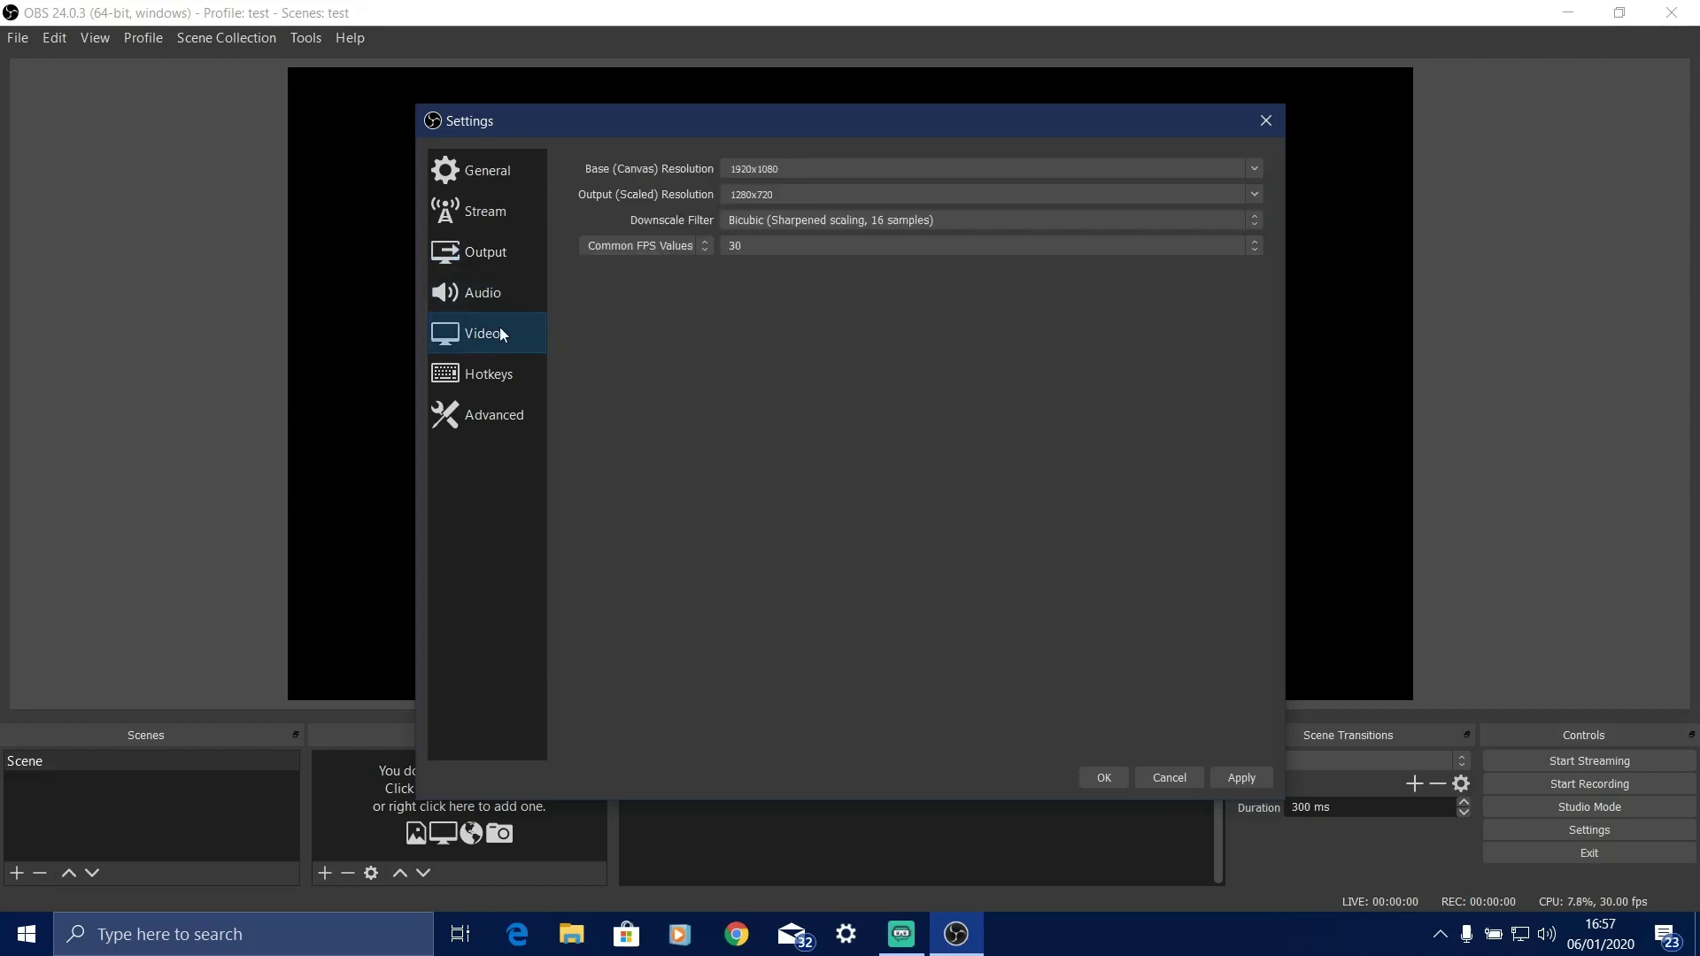
click(1256, 193)
click(781, 212)
click(794, 221)
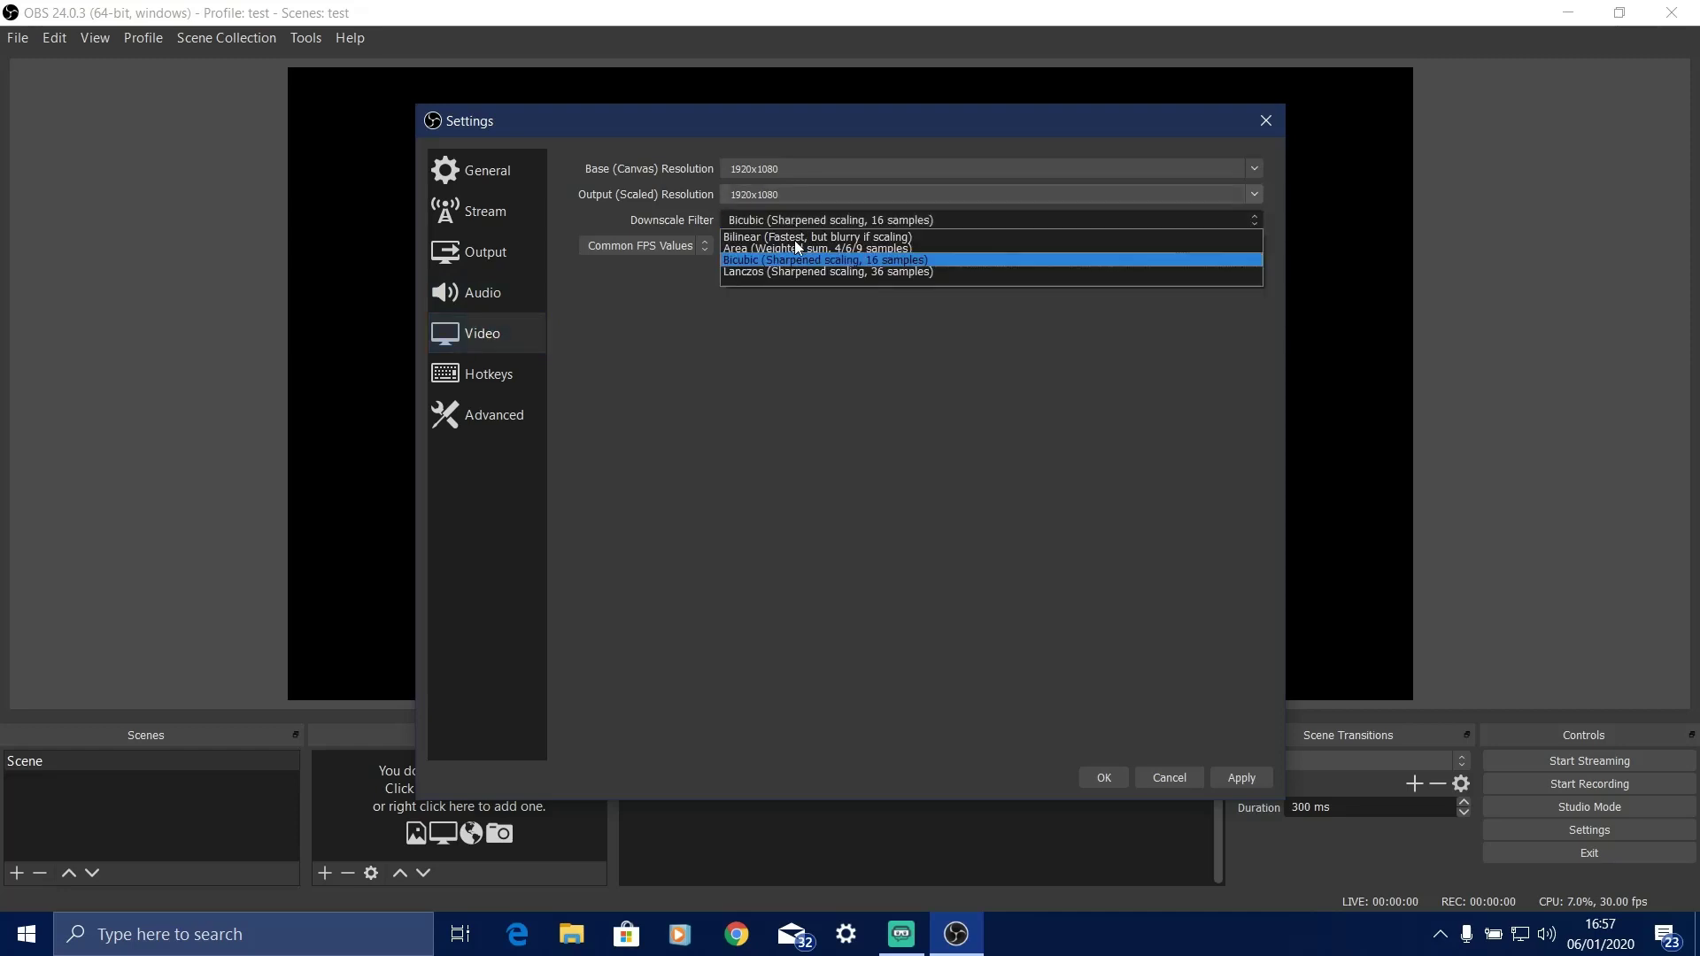
click(784, 267)
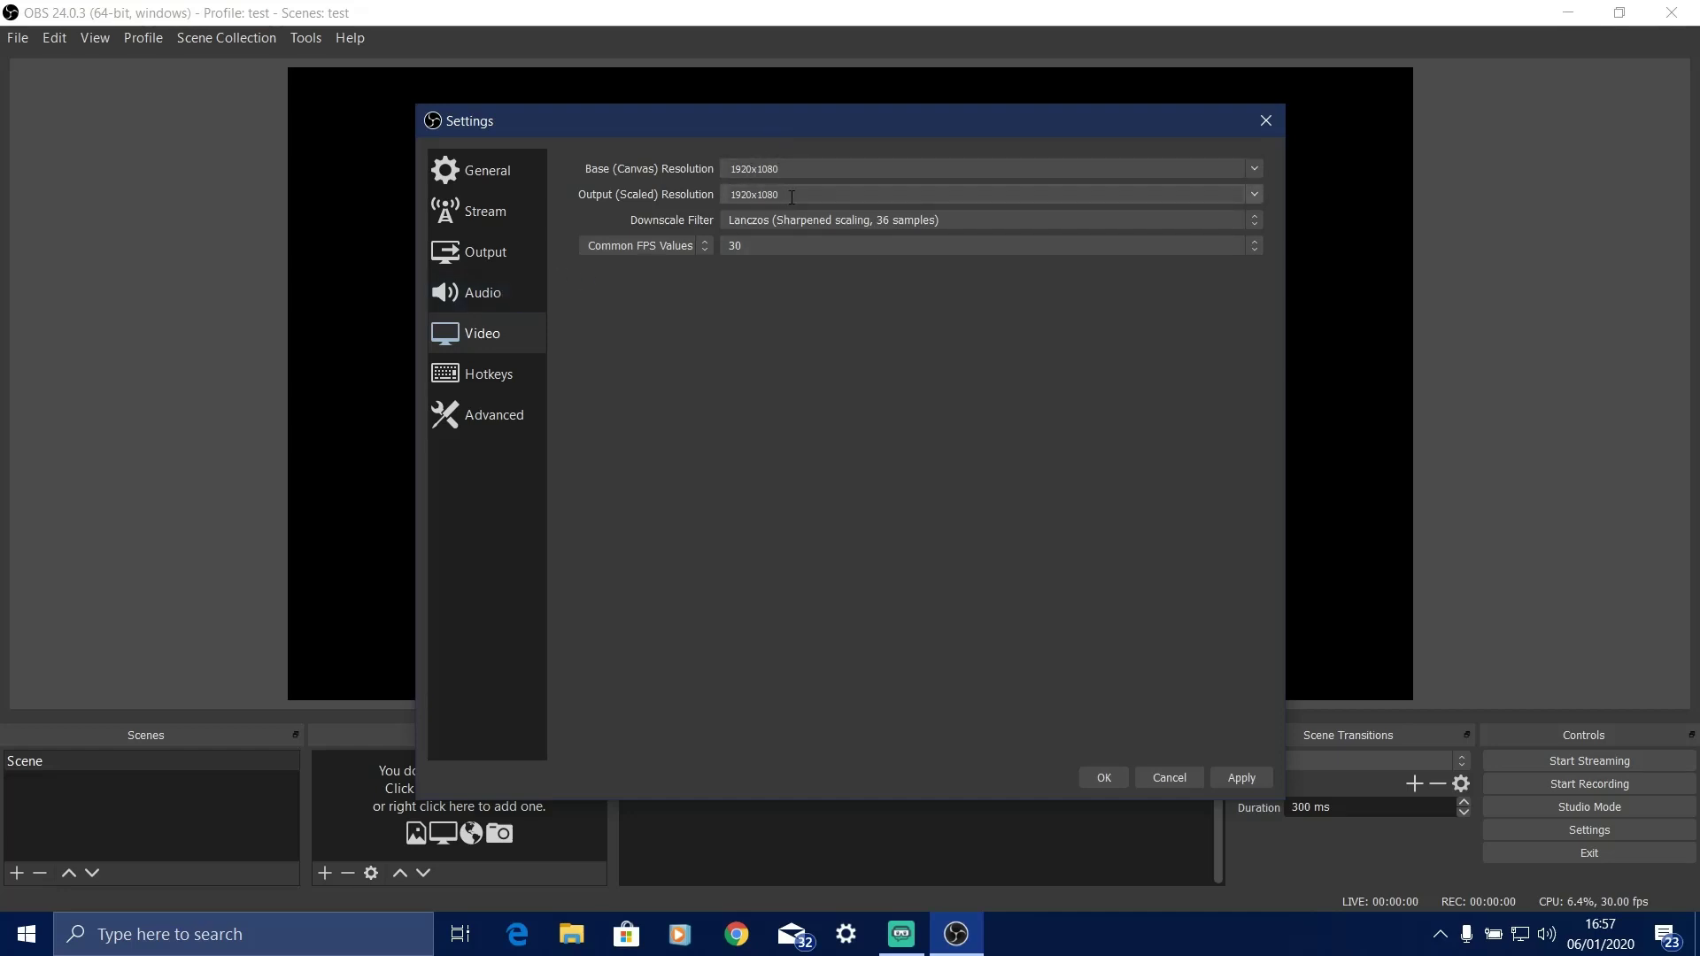
click(495, 253)
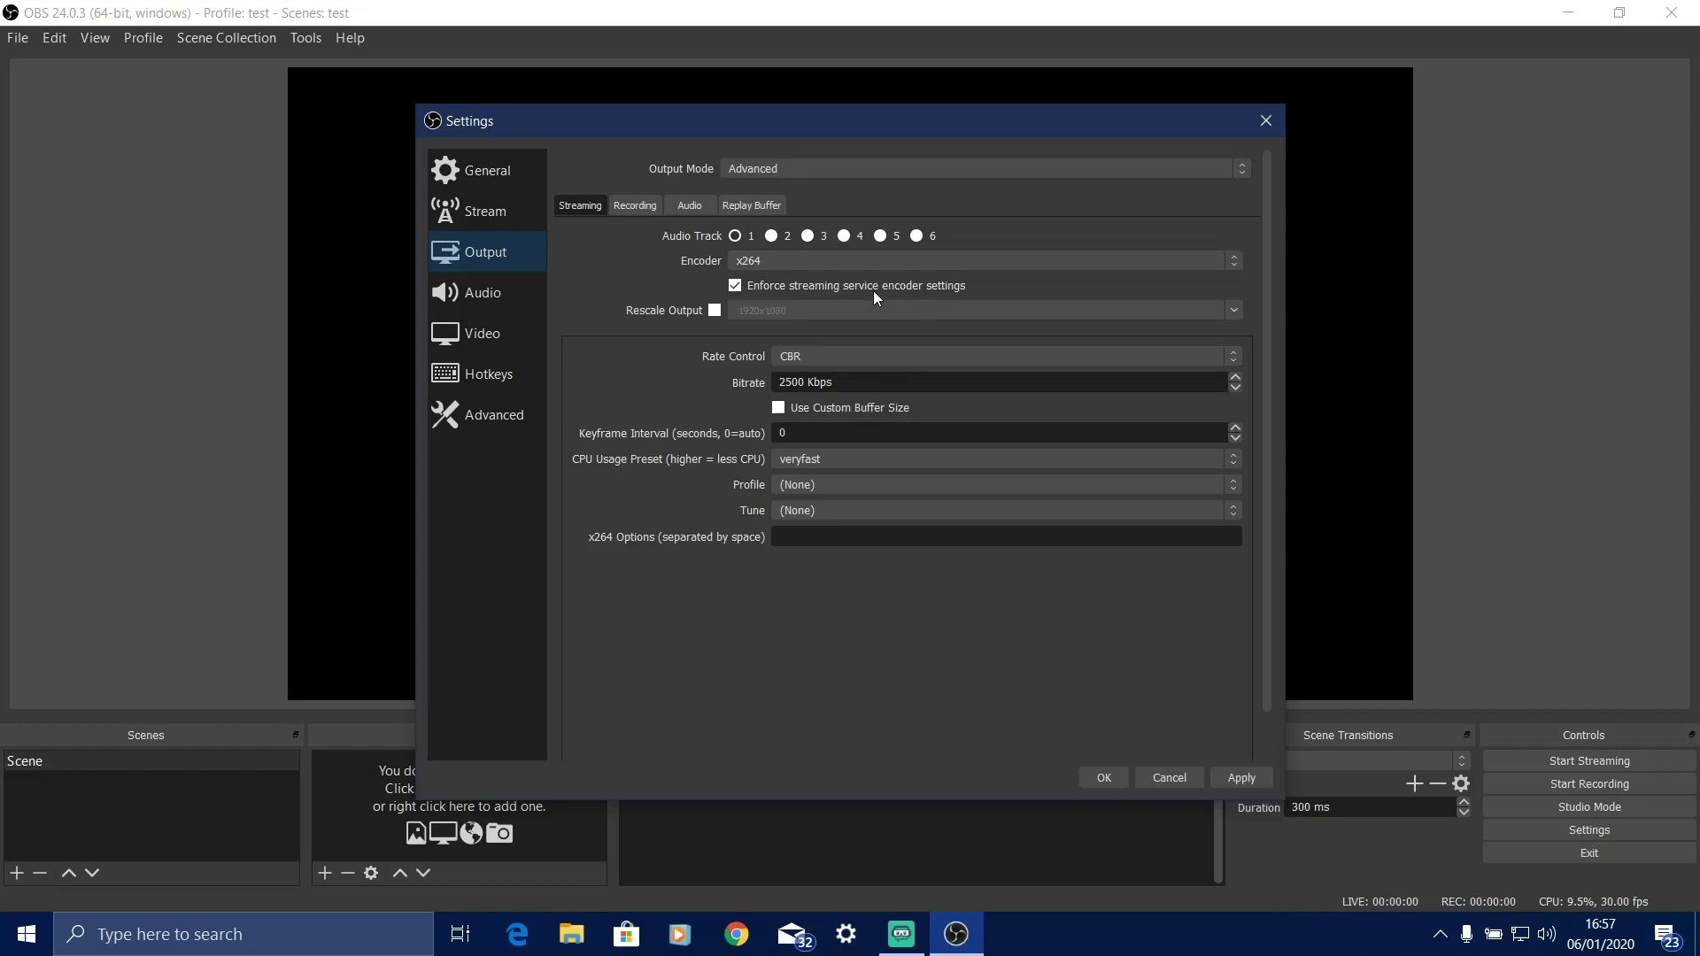
Set the streaming bitrate to 4500 Kbps
click(803, 382)
text(45000)
key(BackSpace)
Try the superfast and faster CPU presets, then settle on veryfast
click(798, 458)
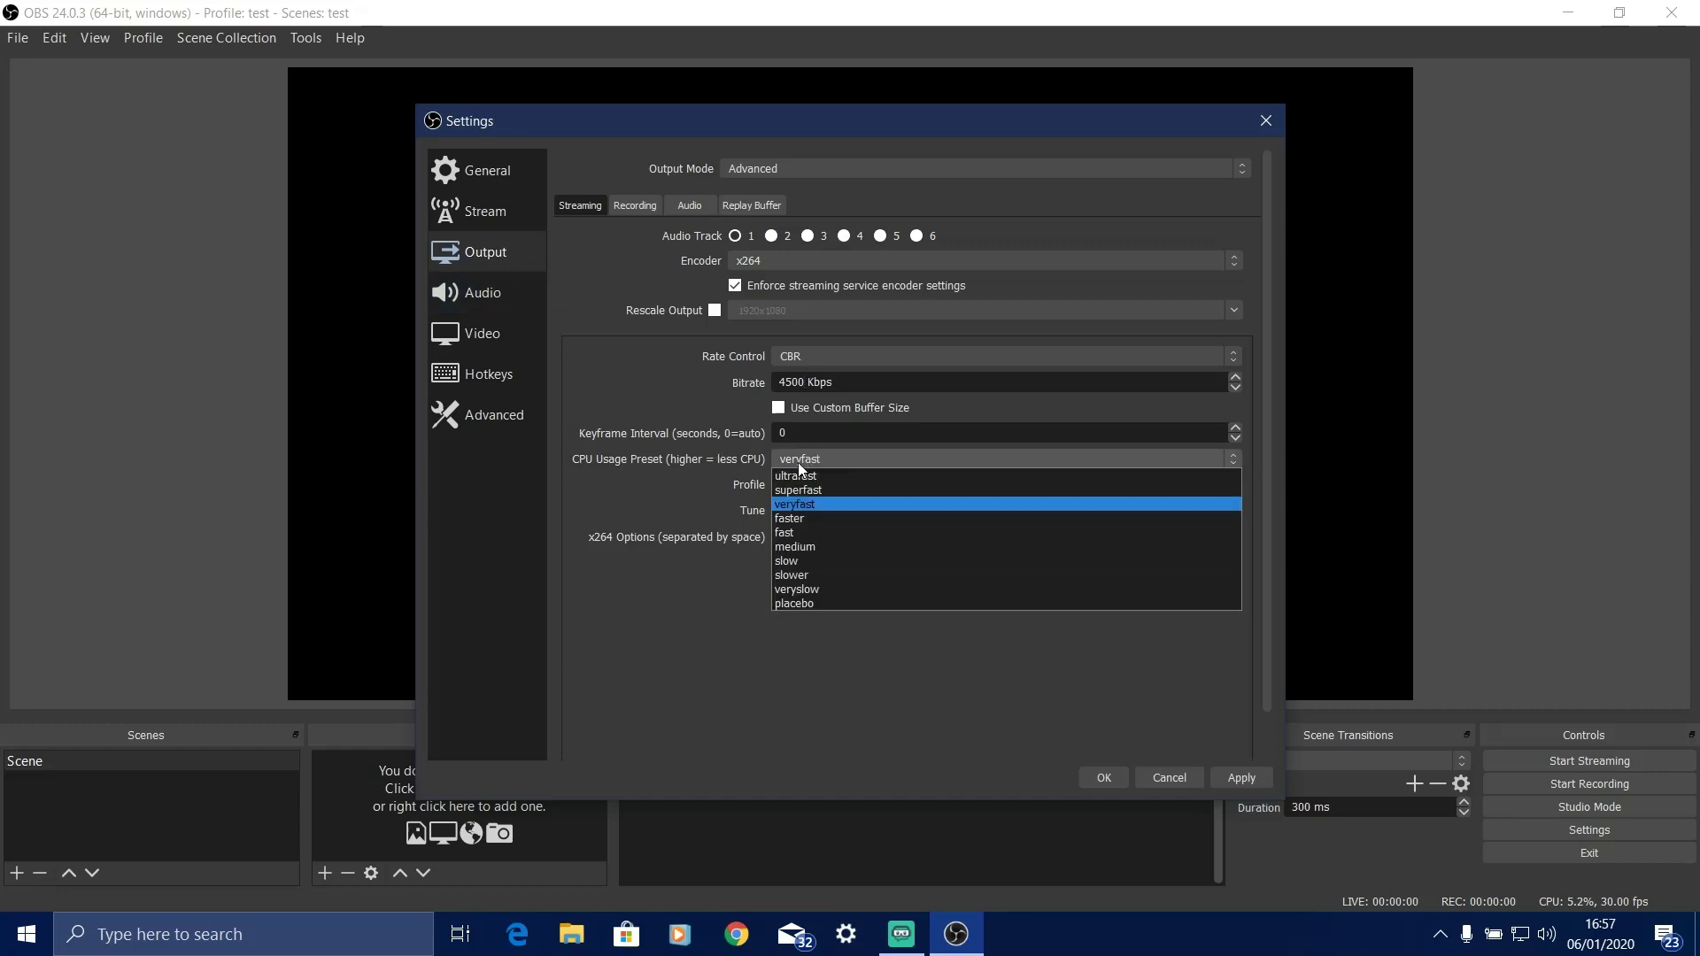
click(837, 491)
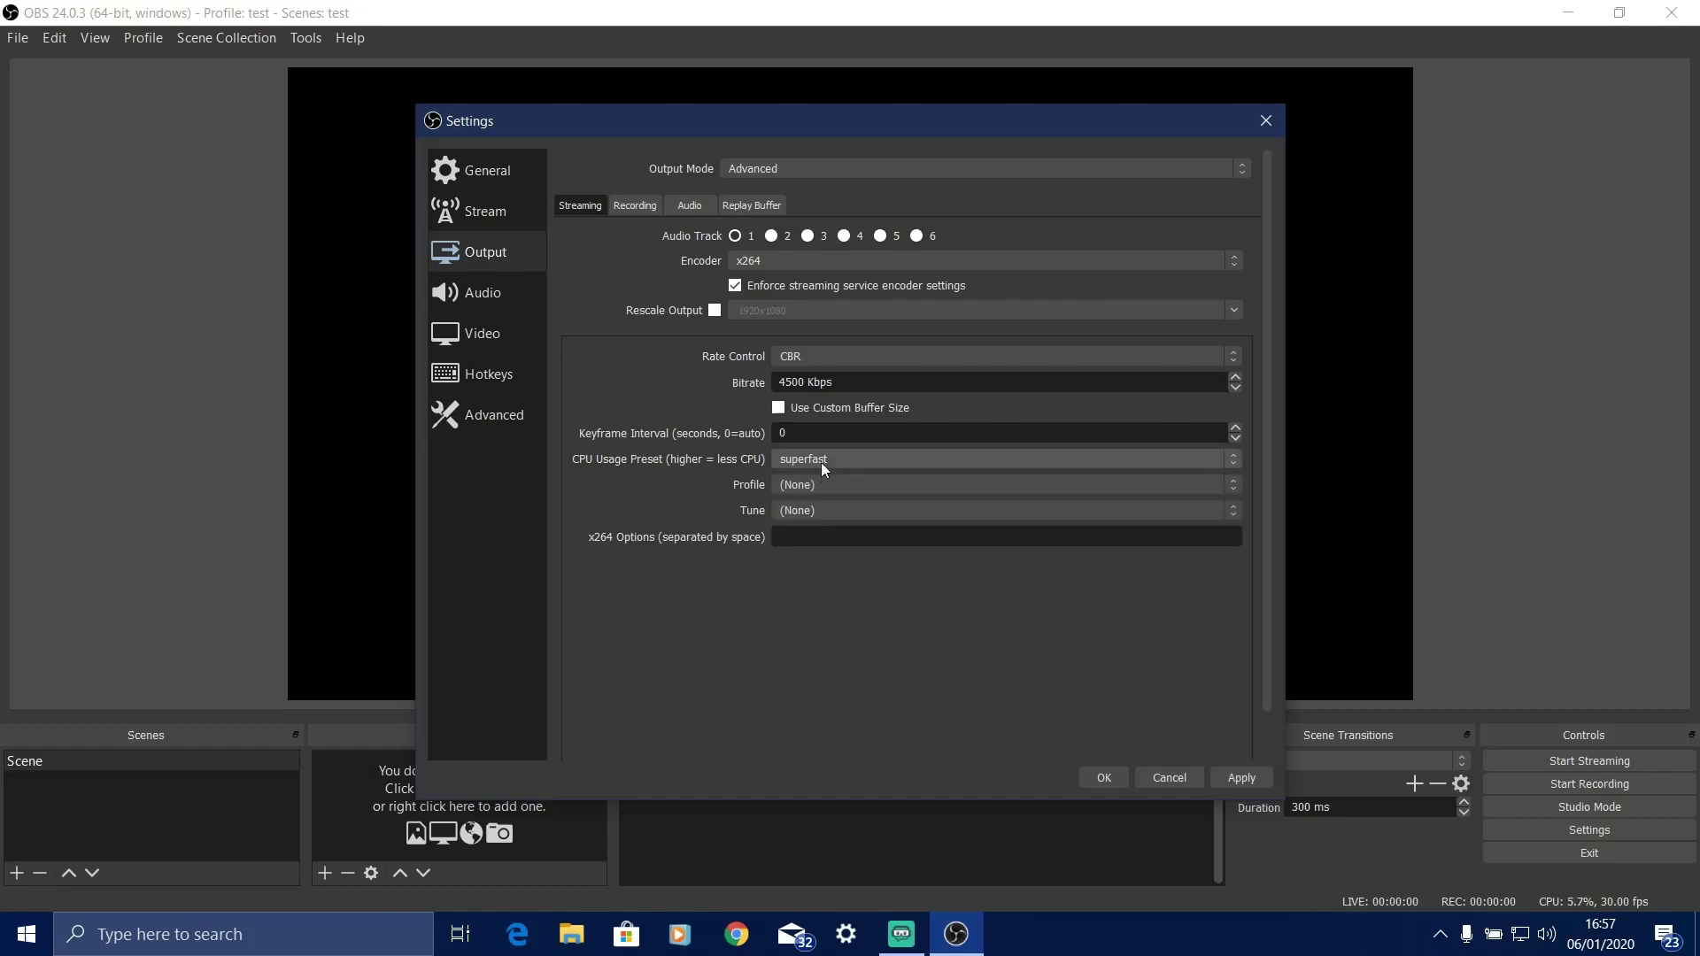
click(821, 461)
click(810, 504)
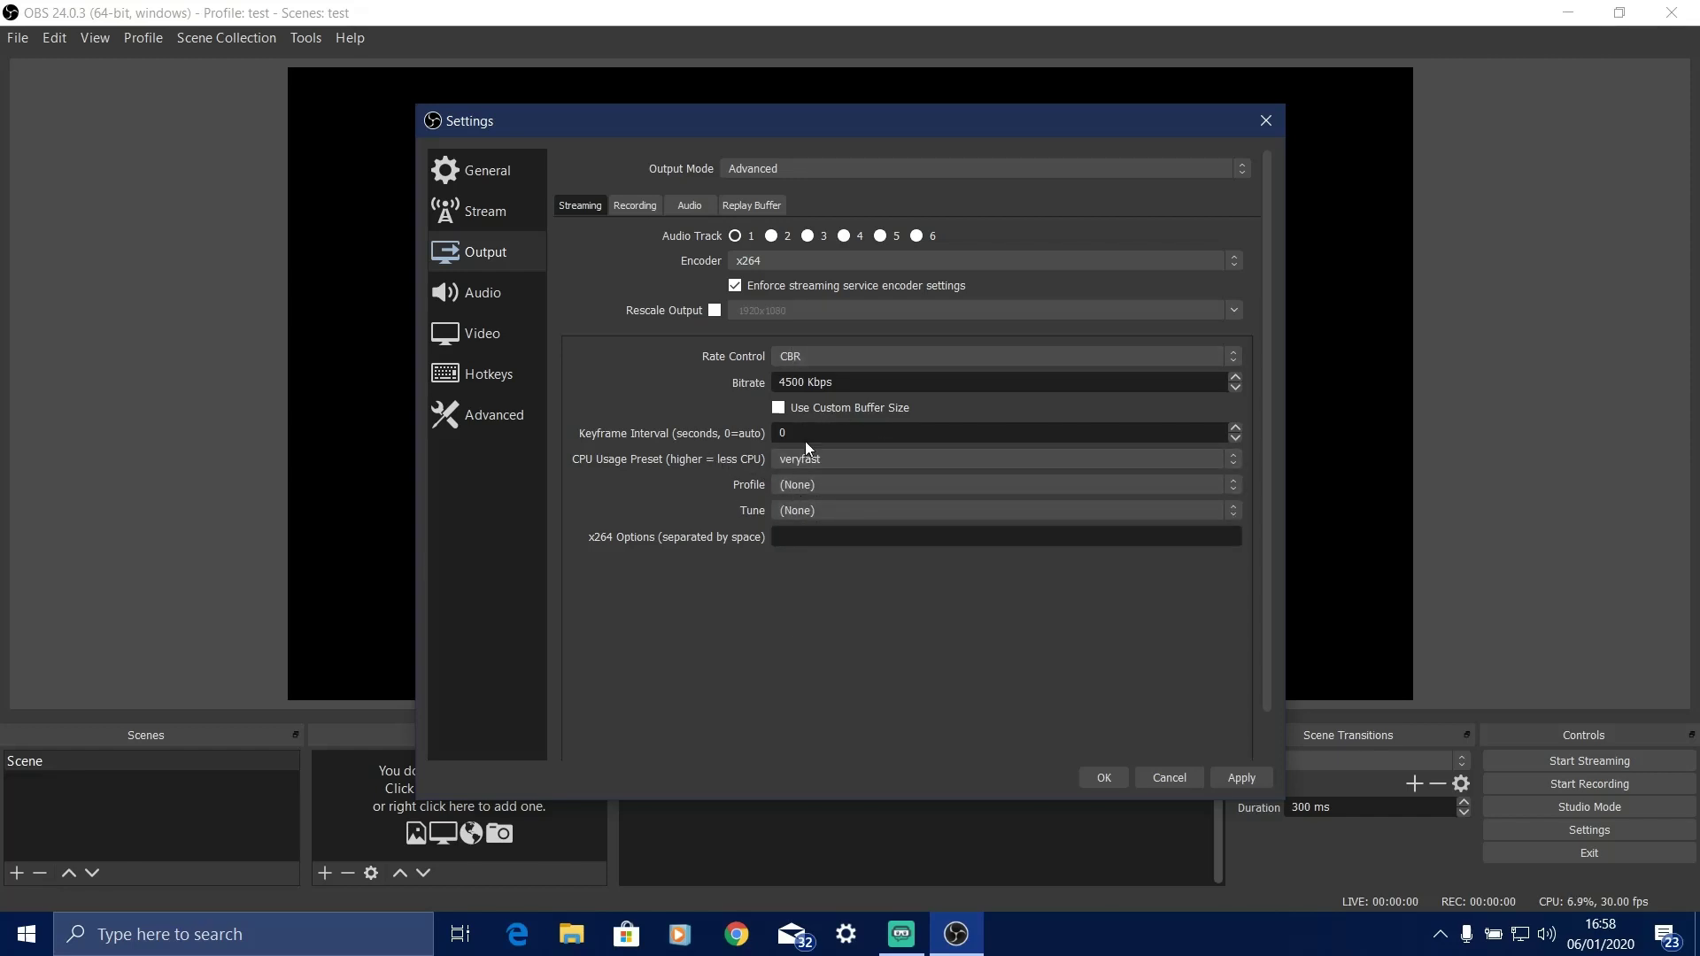
click(819, 460)
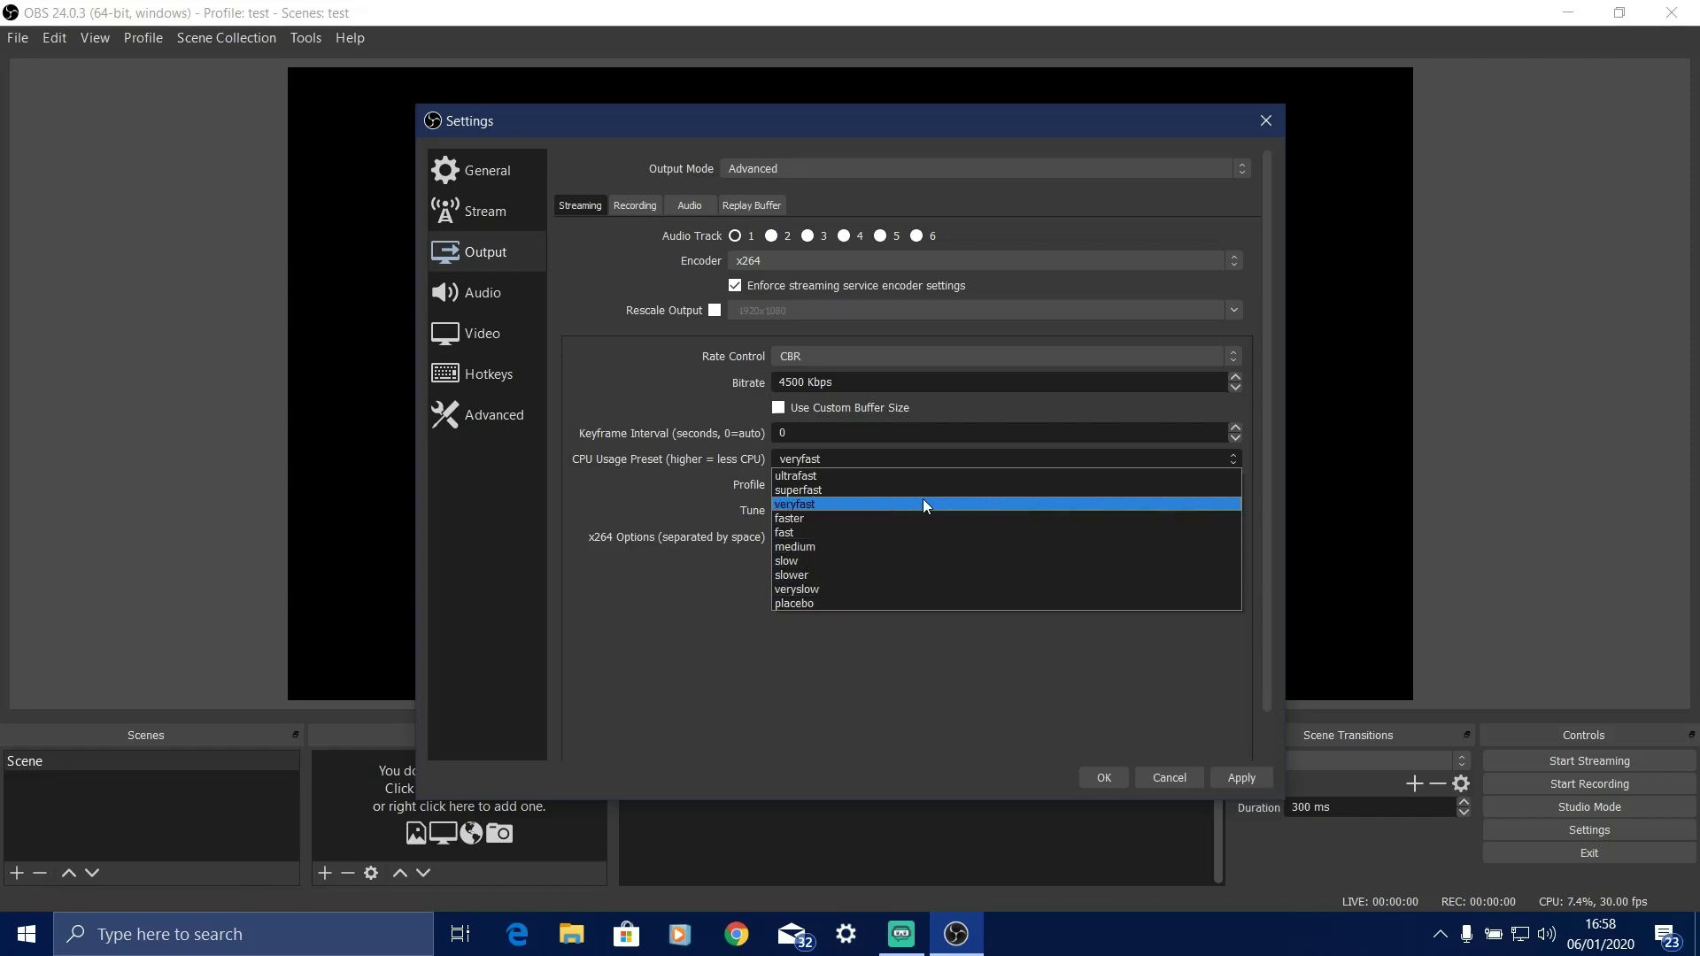
click(892, 518)
click(813, 462)
click(816, 498)
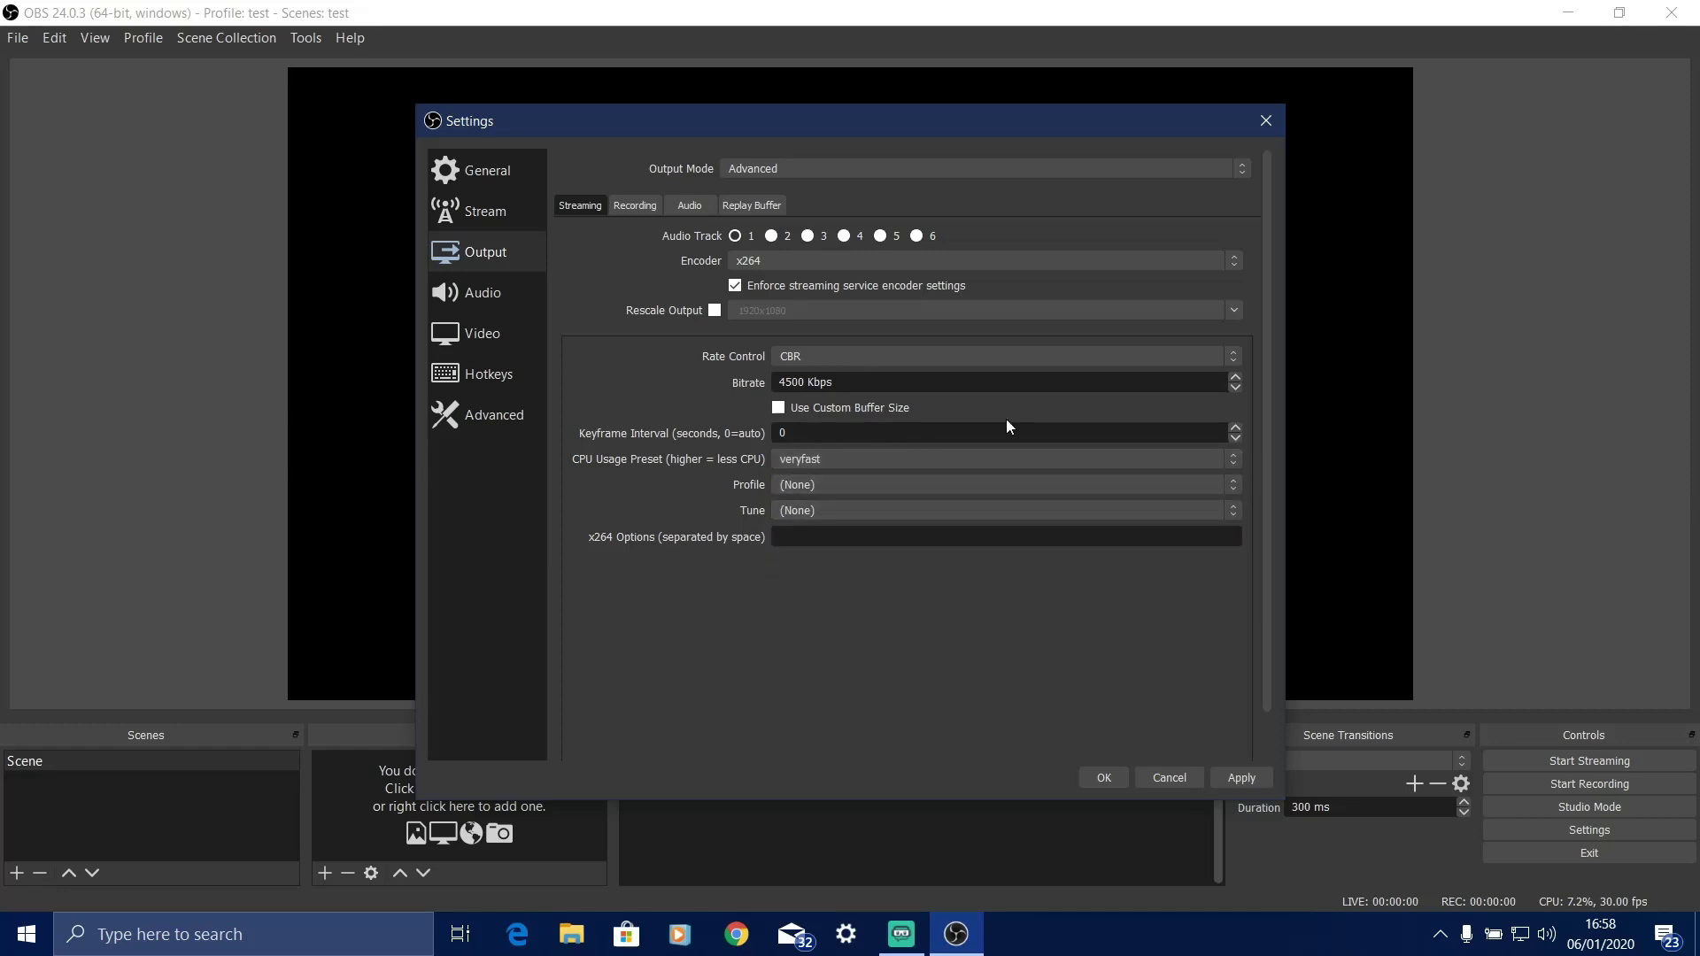
Try the high and main x264 profiles, then leave the profile at (None)
click(799, 486)
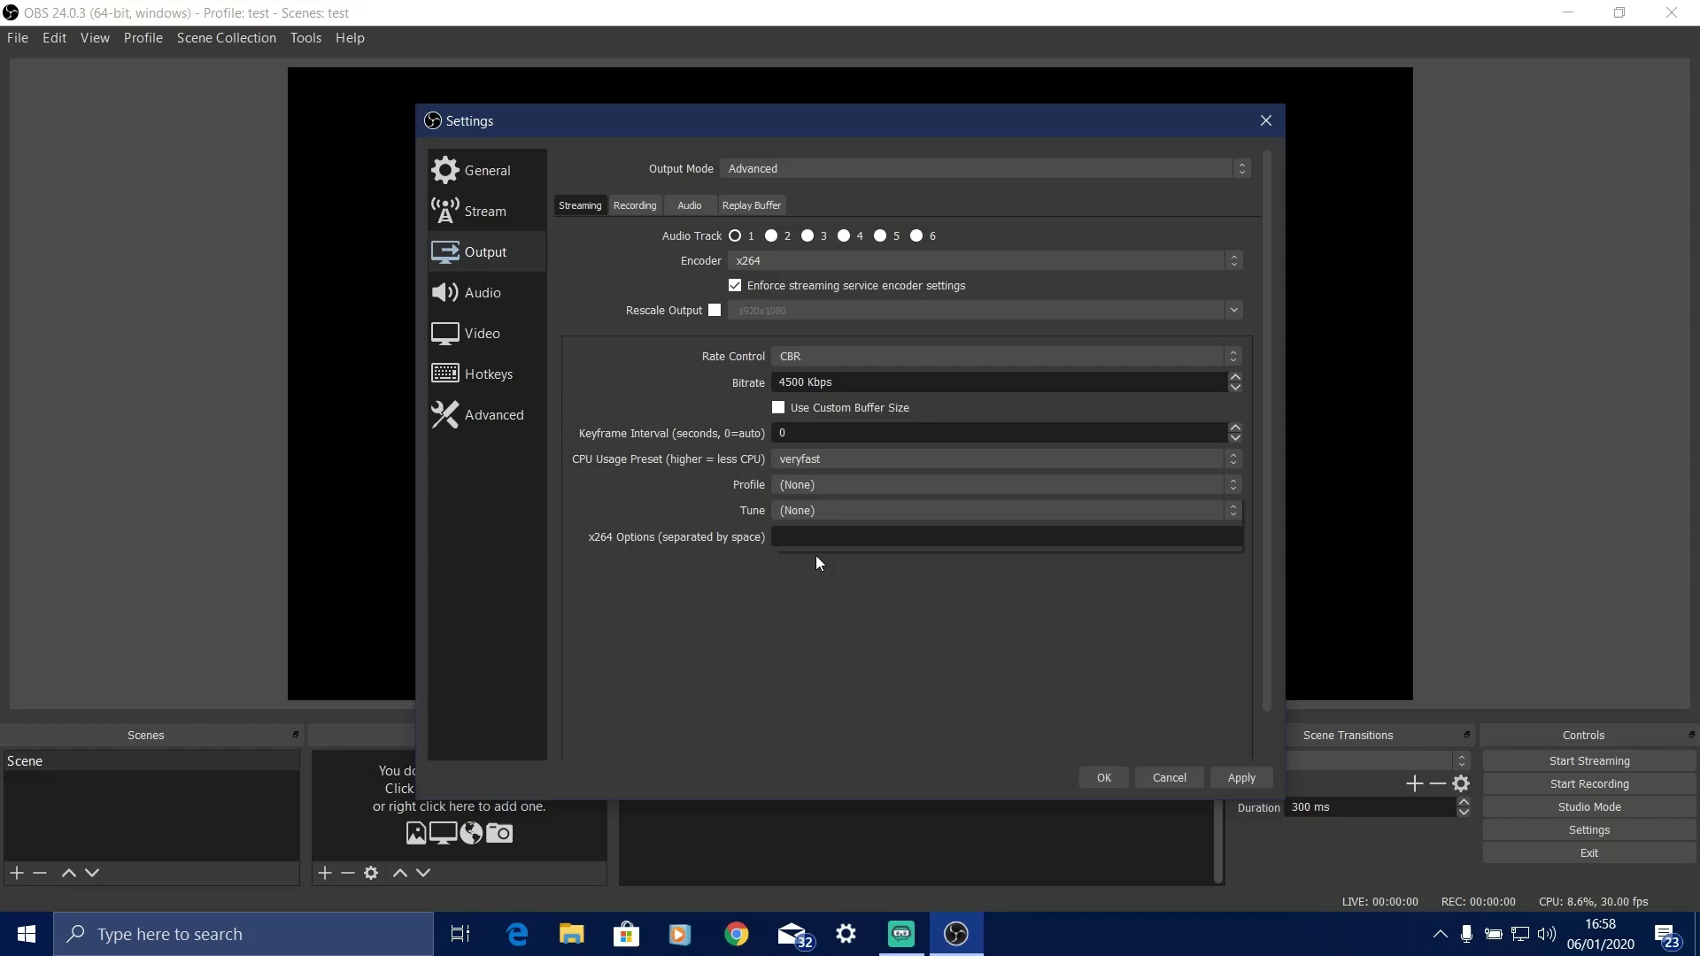
click(799, 489)
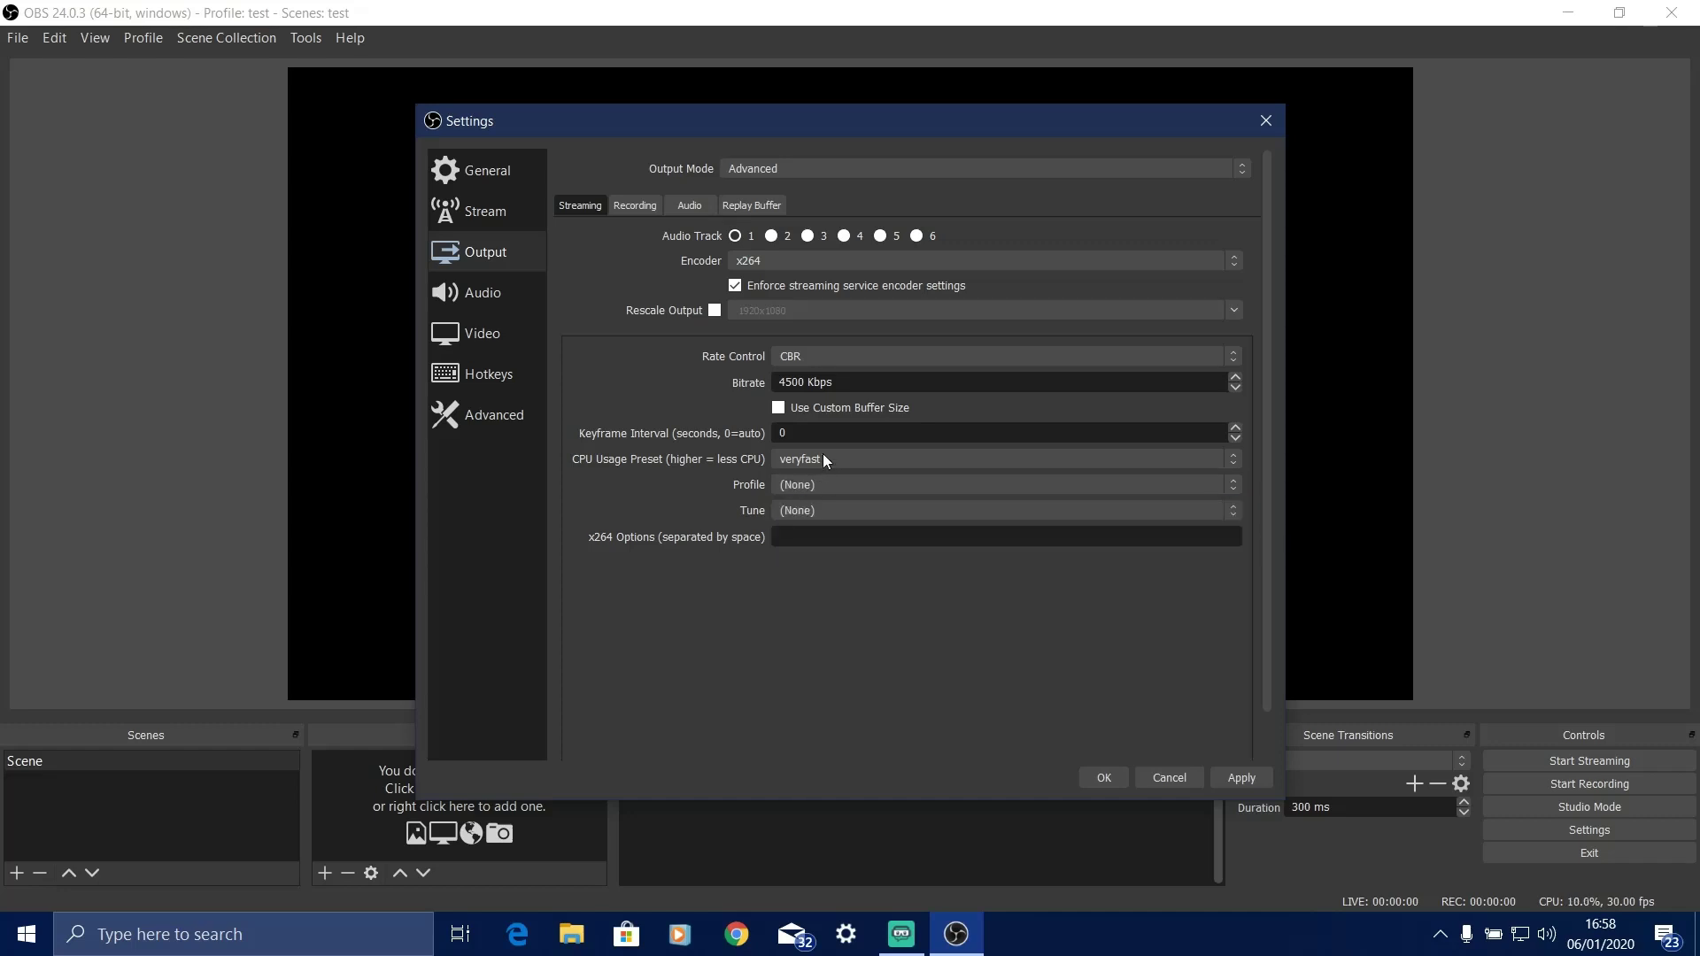
click(795, 490)
click(801, 543)
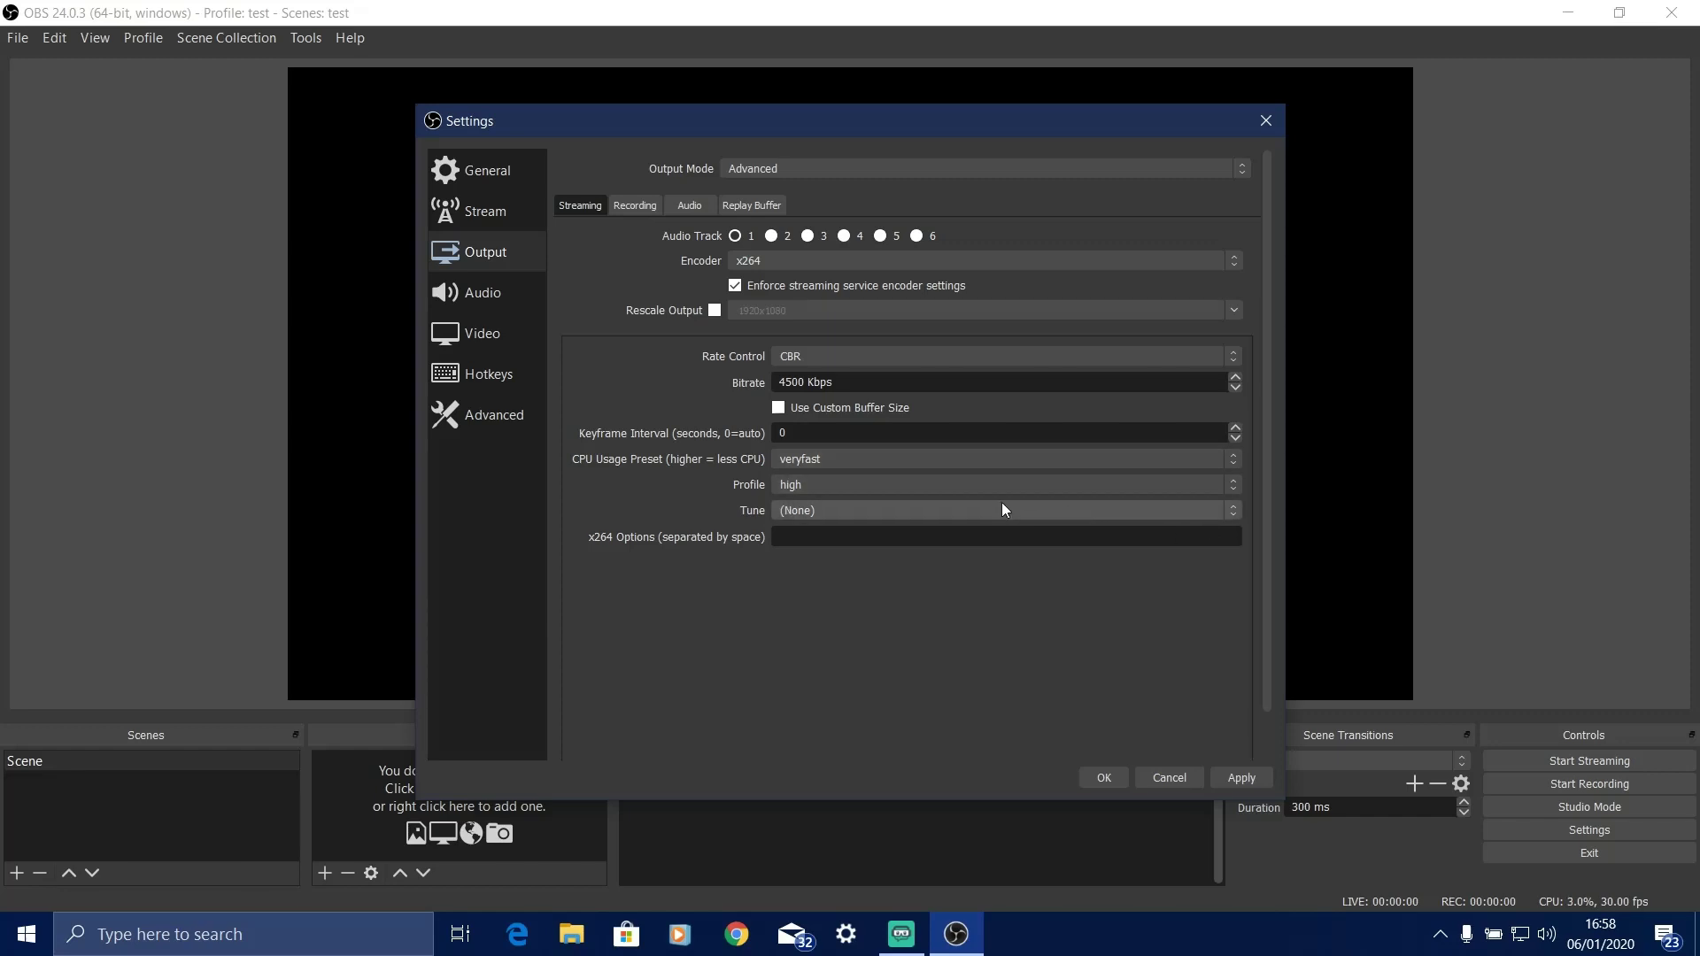
click(853, 487)
click(837, 529)
click(898, 482)
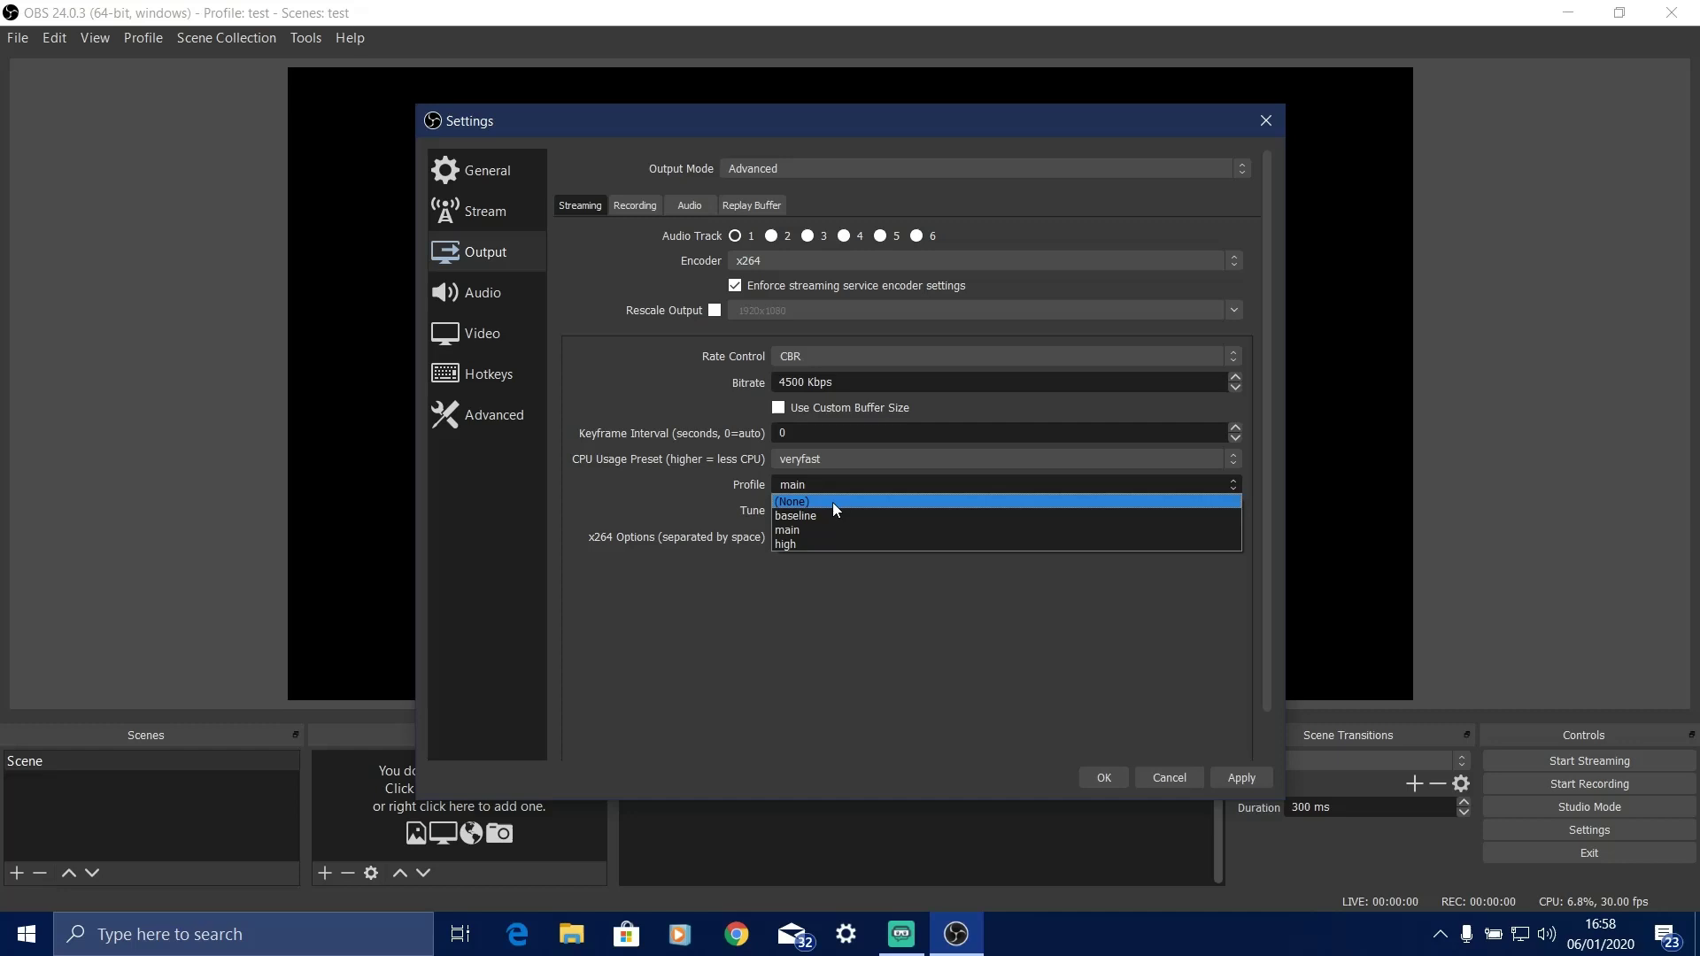
click(832, 502)
click(819, 487)
click(820, 487)
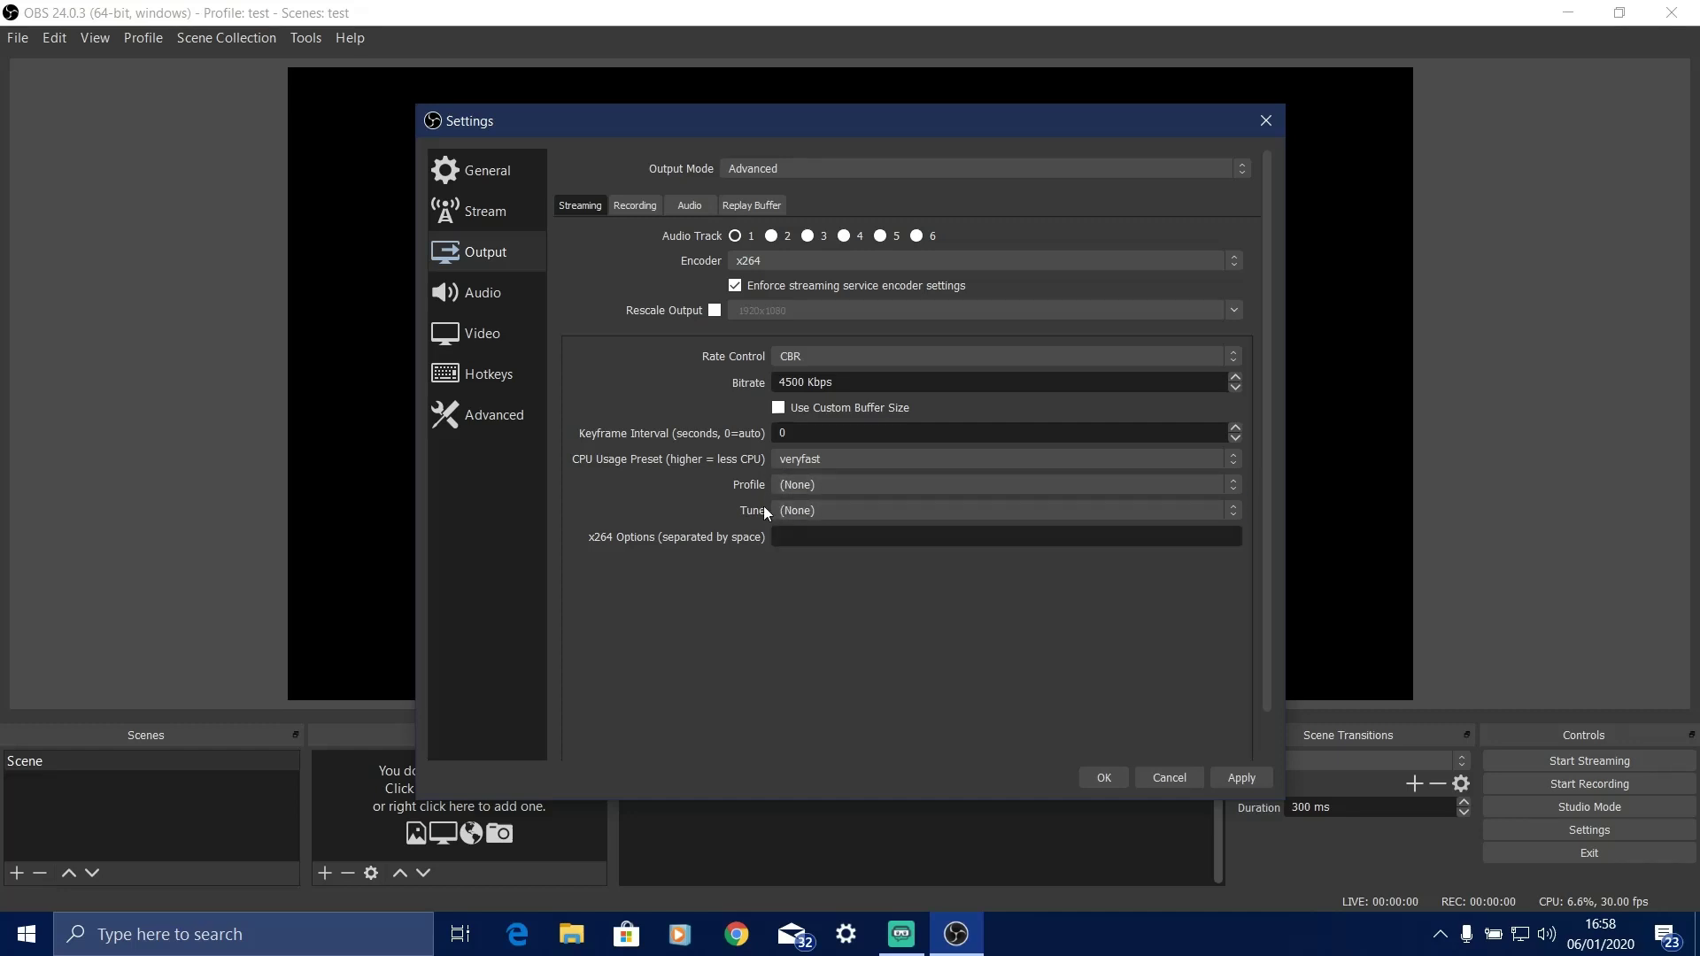
click(634, 204)
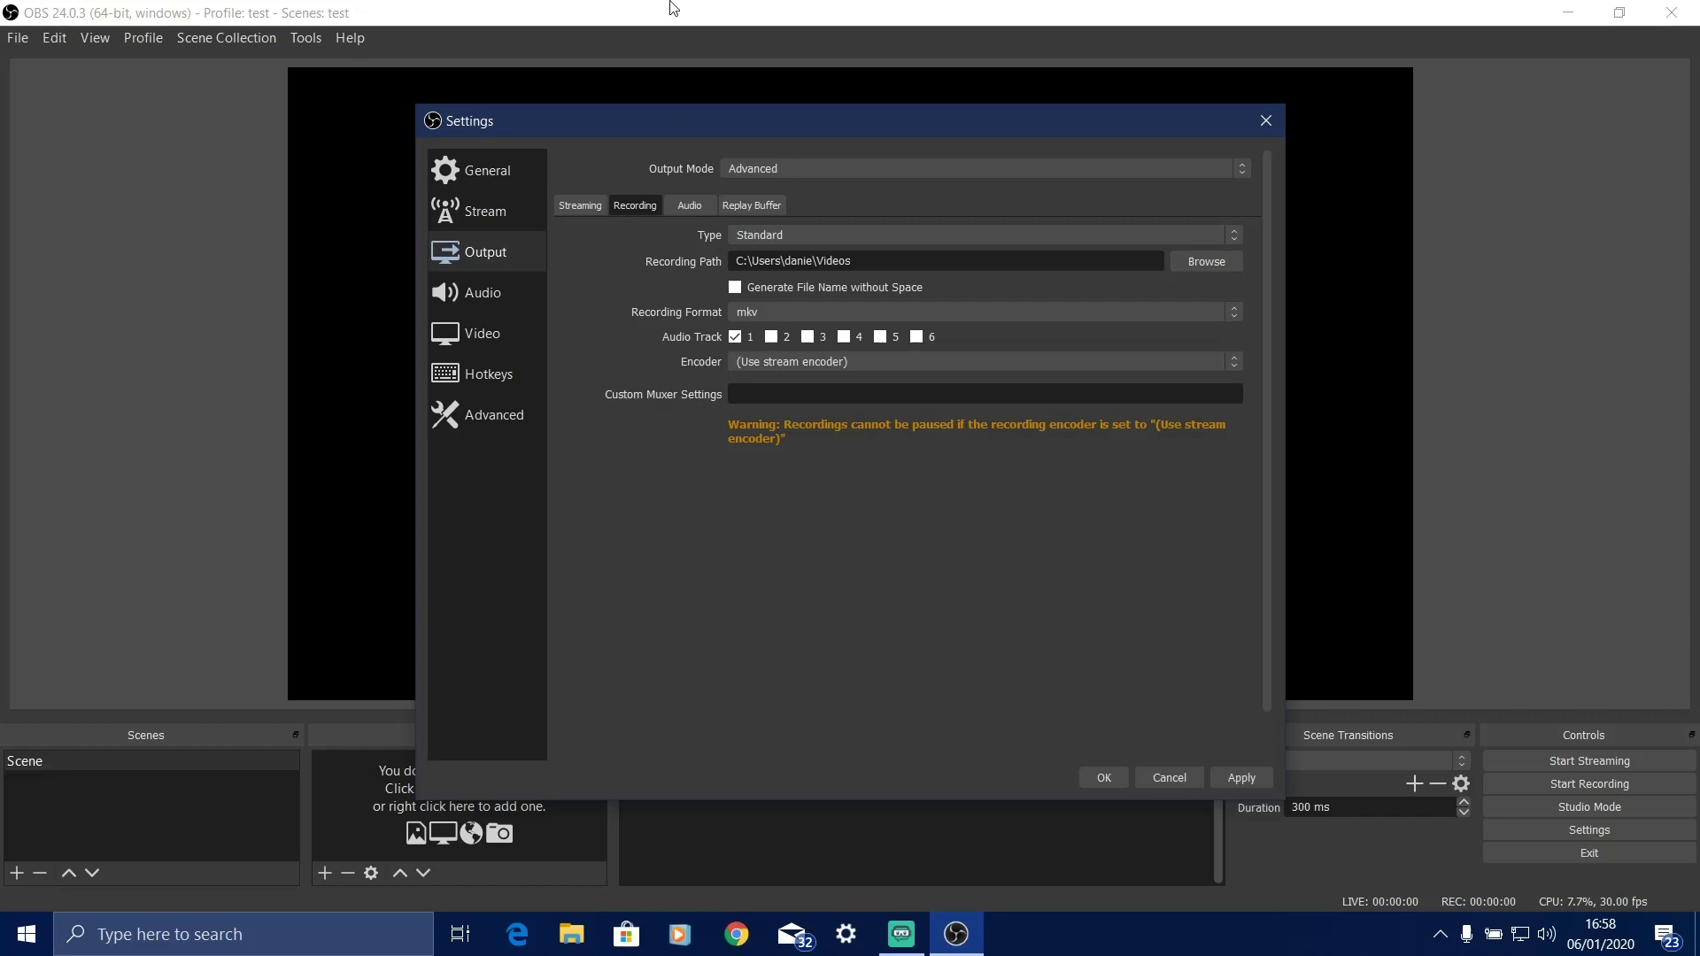
Set the recording format to mp4 with the x264 encoder
click(813, 312)
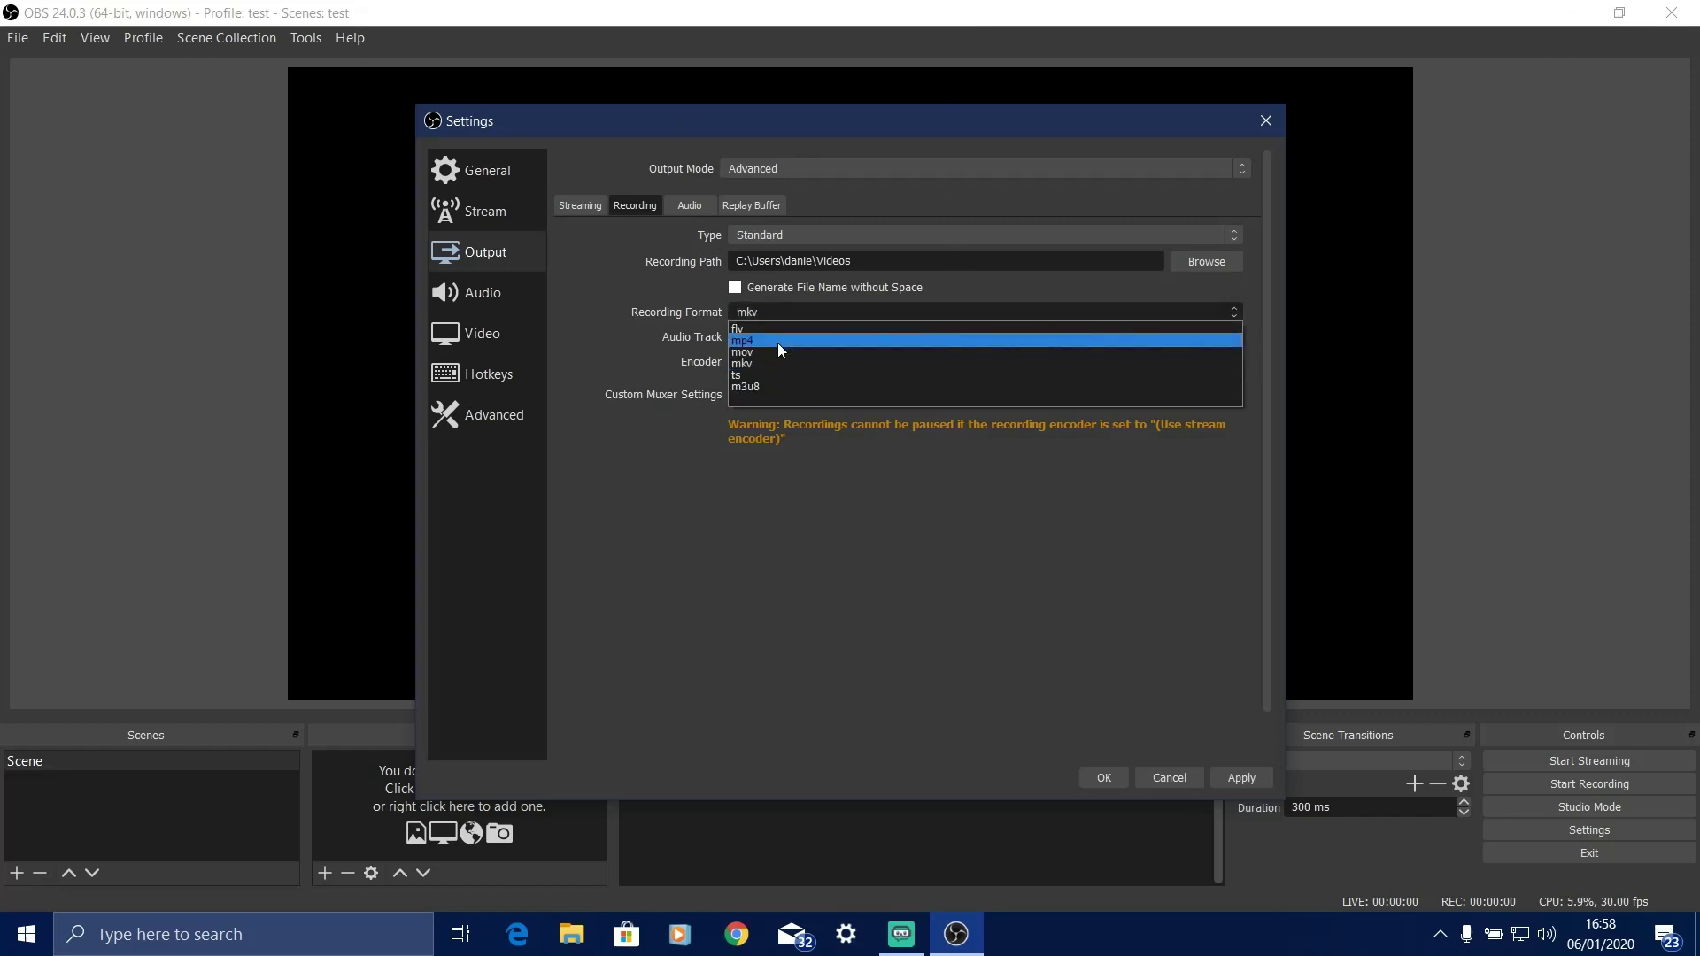
click(769, 342)
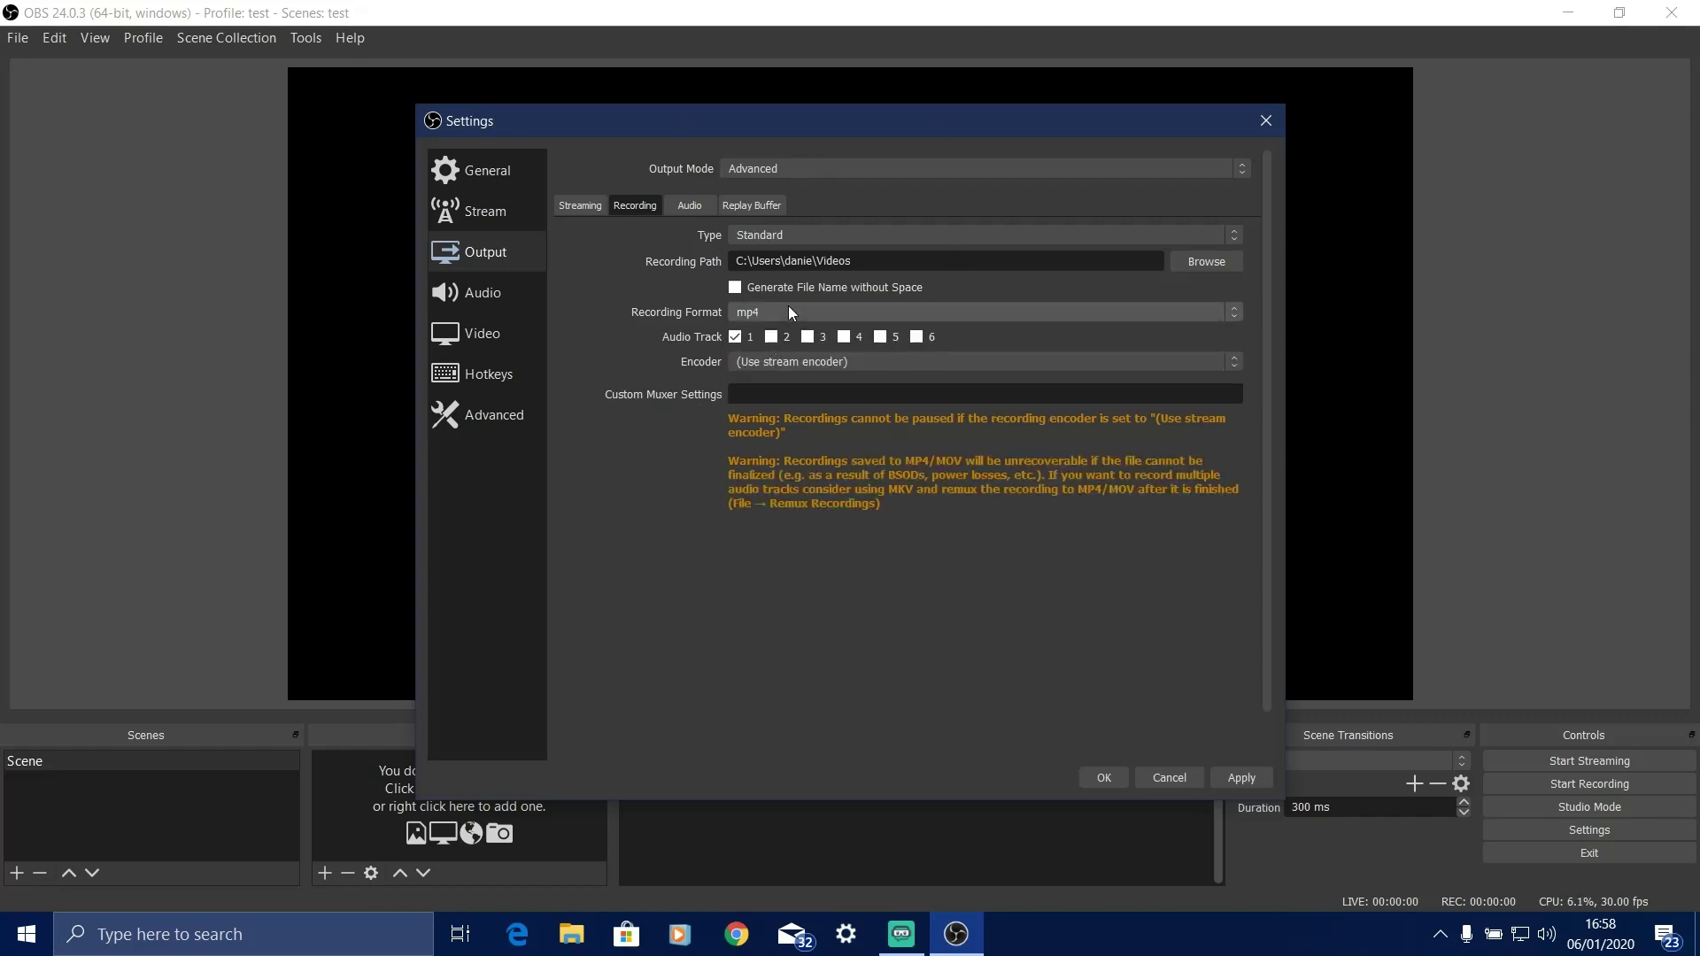
click(779, 362)
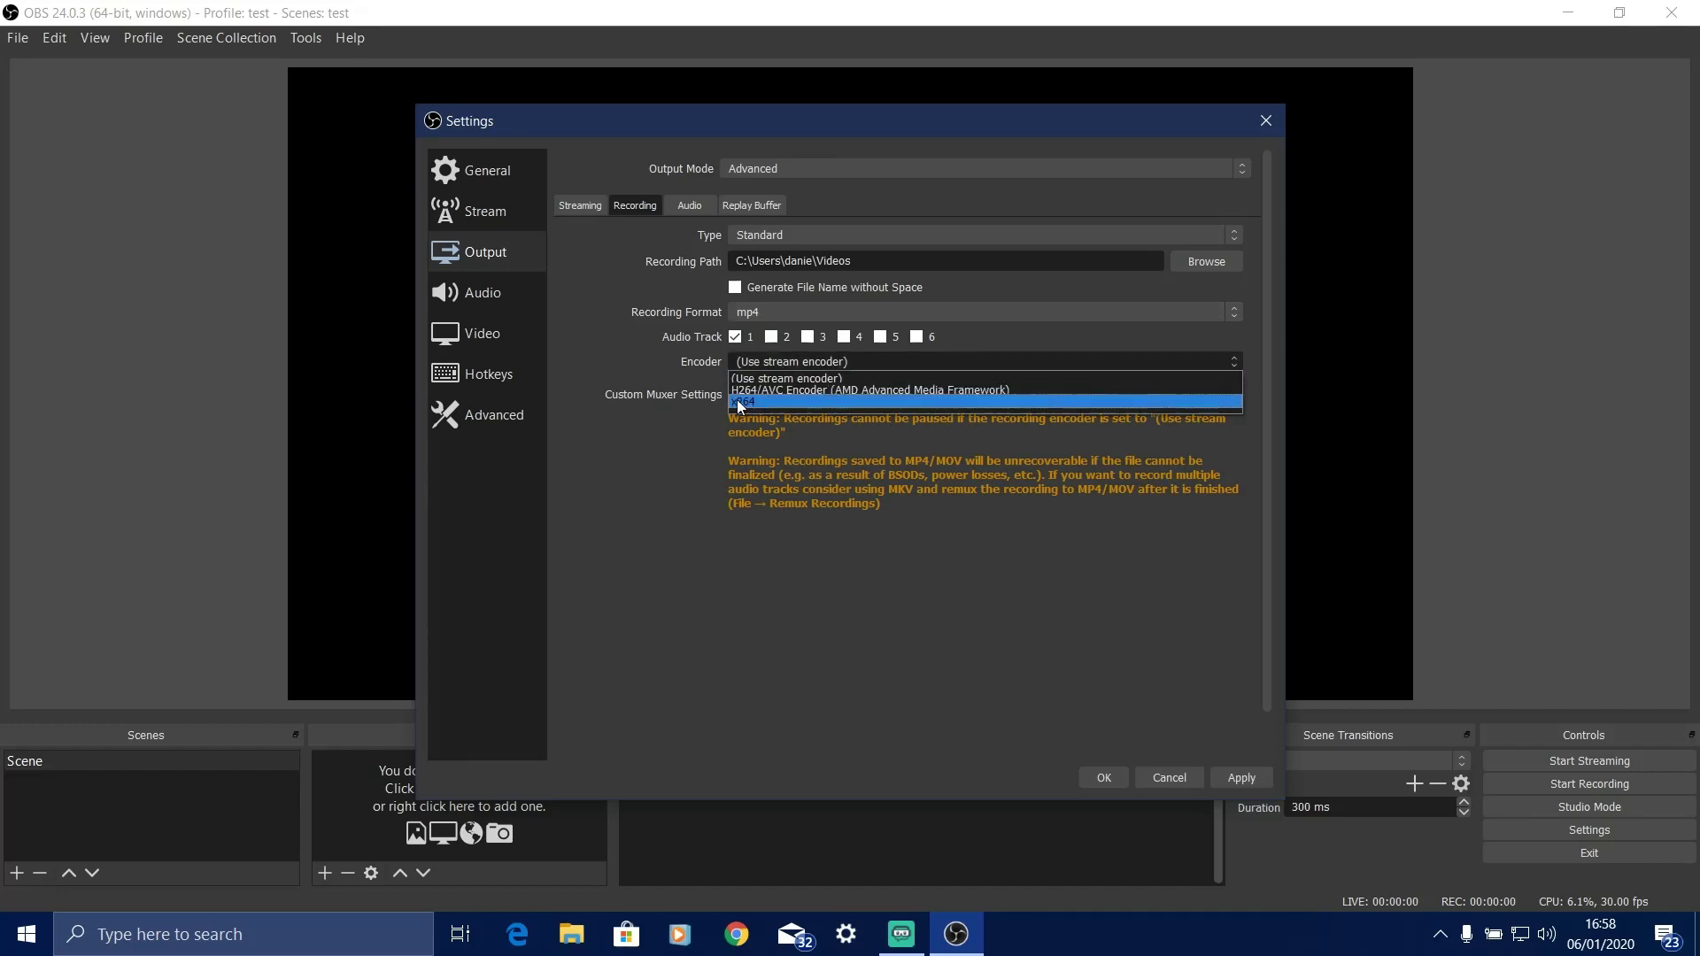
click(740, 404)
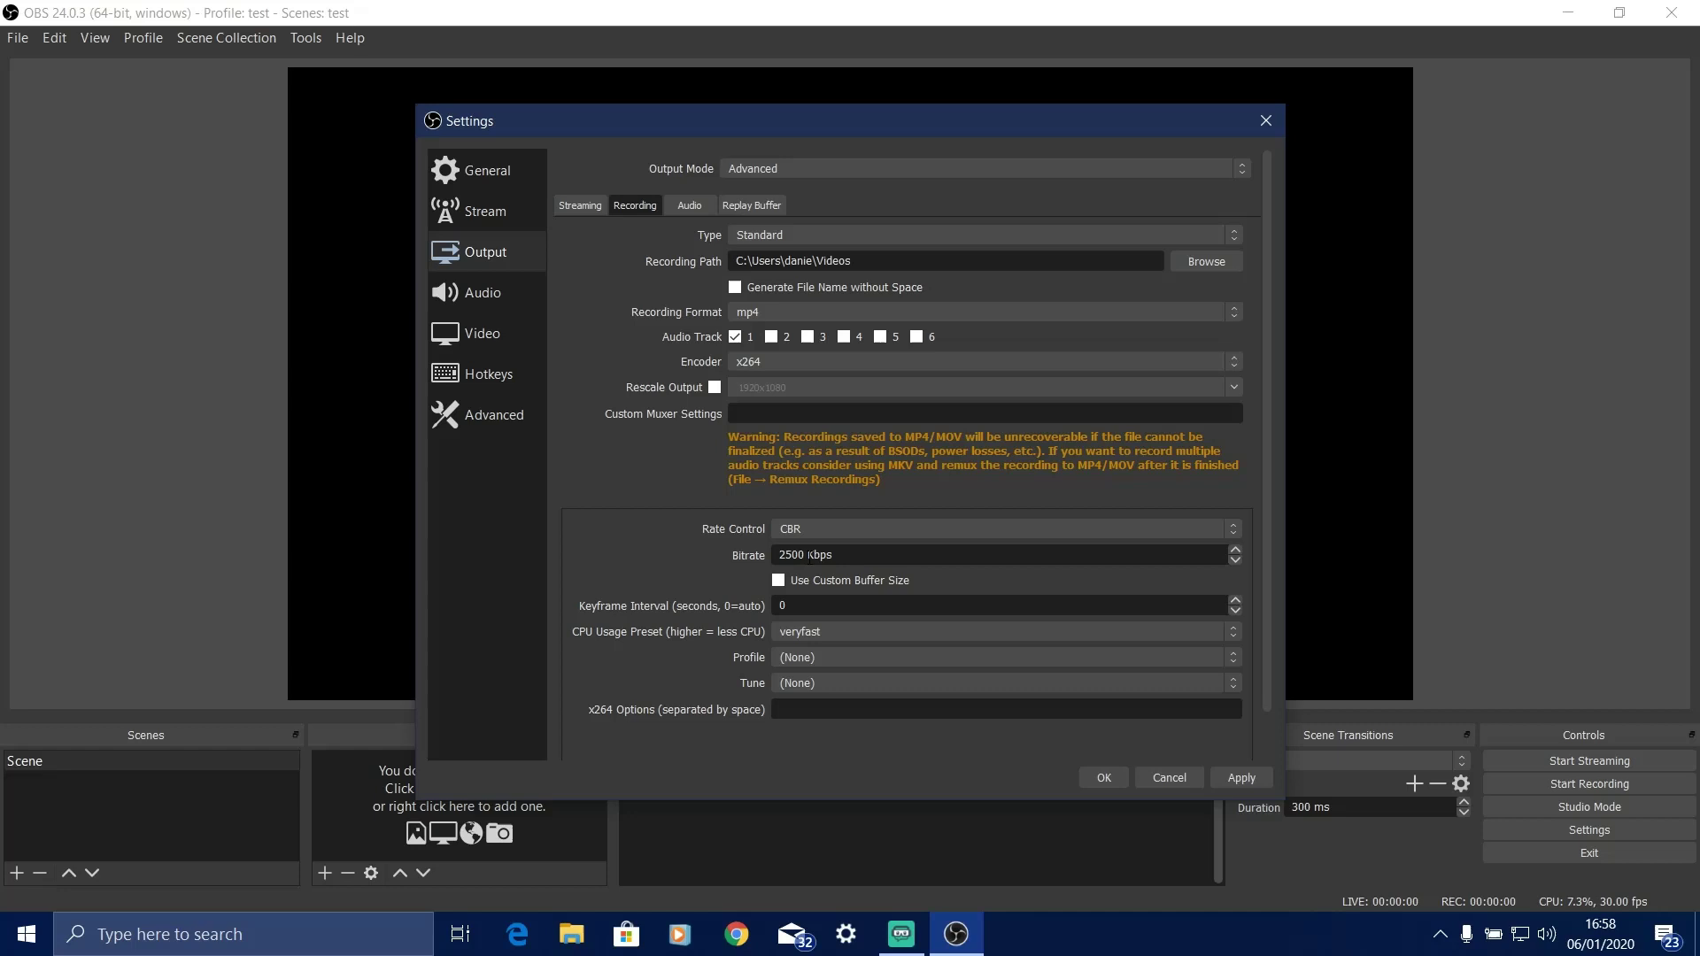
Set the recording CPU usage preset to ultrafast and the bitrate to 60000 Kbps
drag(808, 556, 750, 556)
text(20000)
click(821, 637)
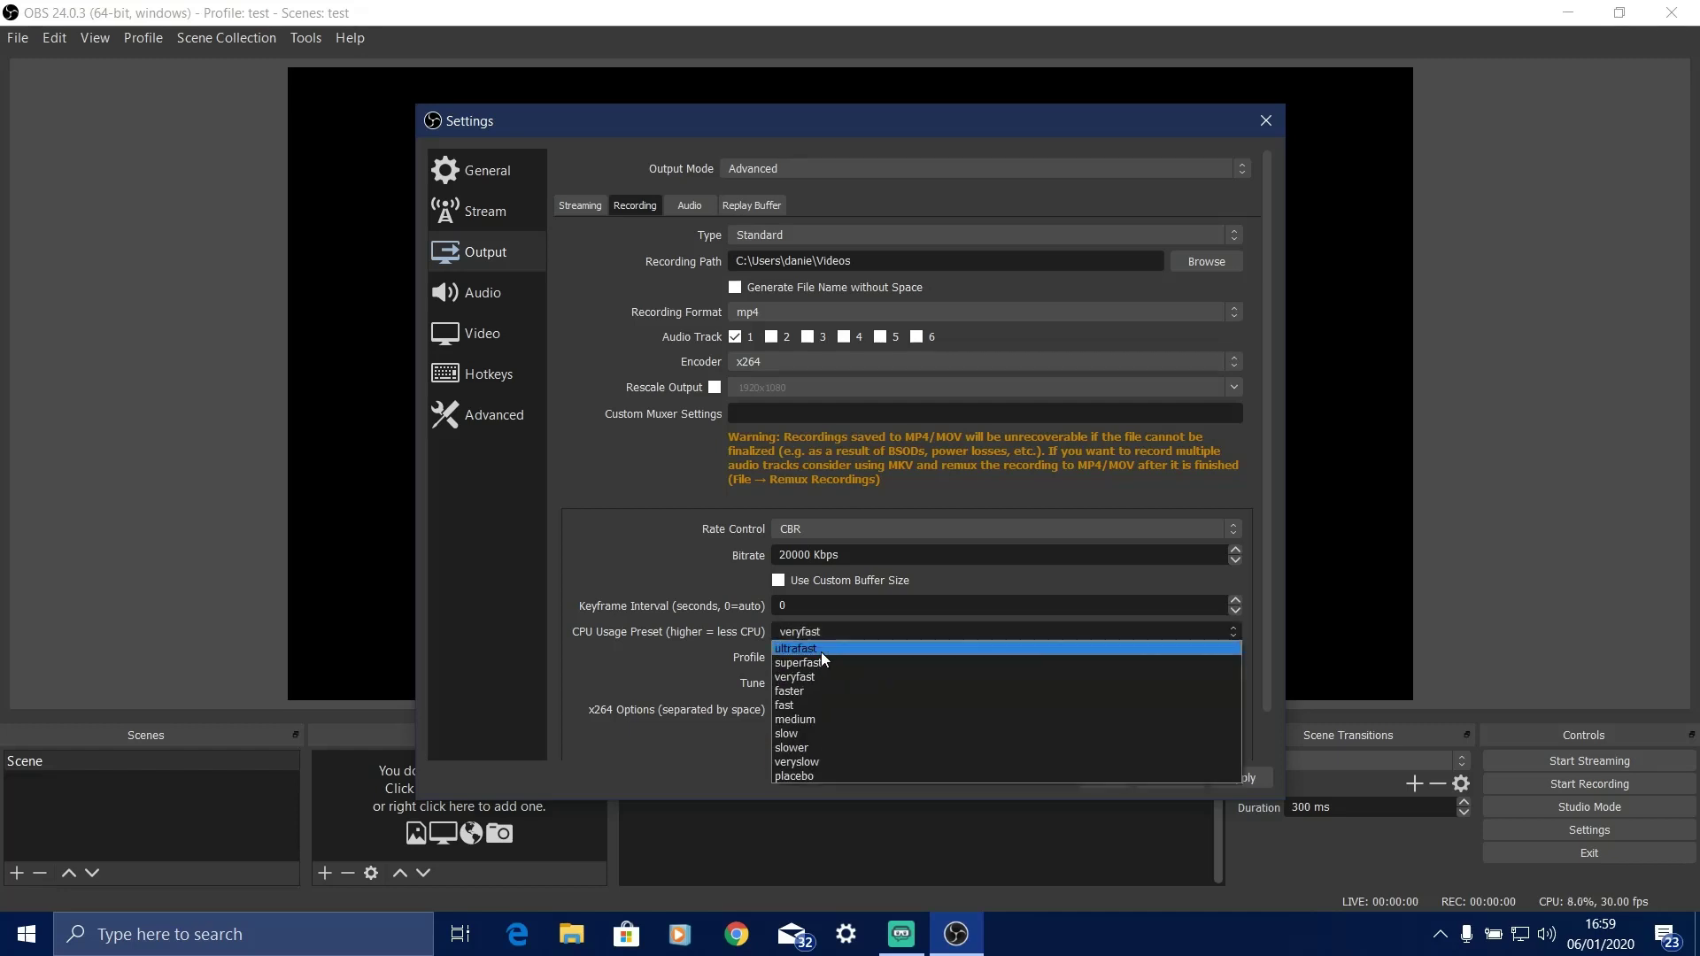
click(804, 648)
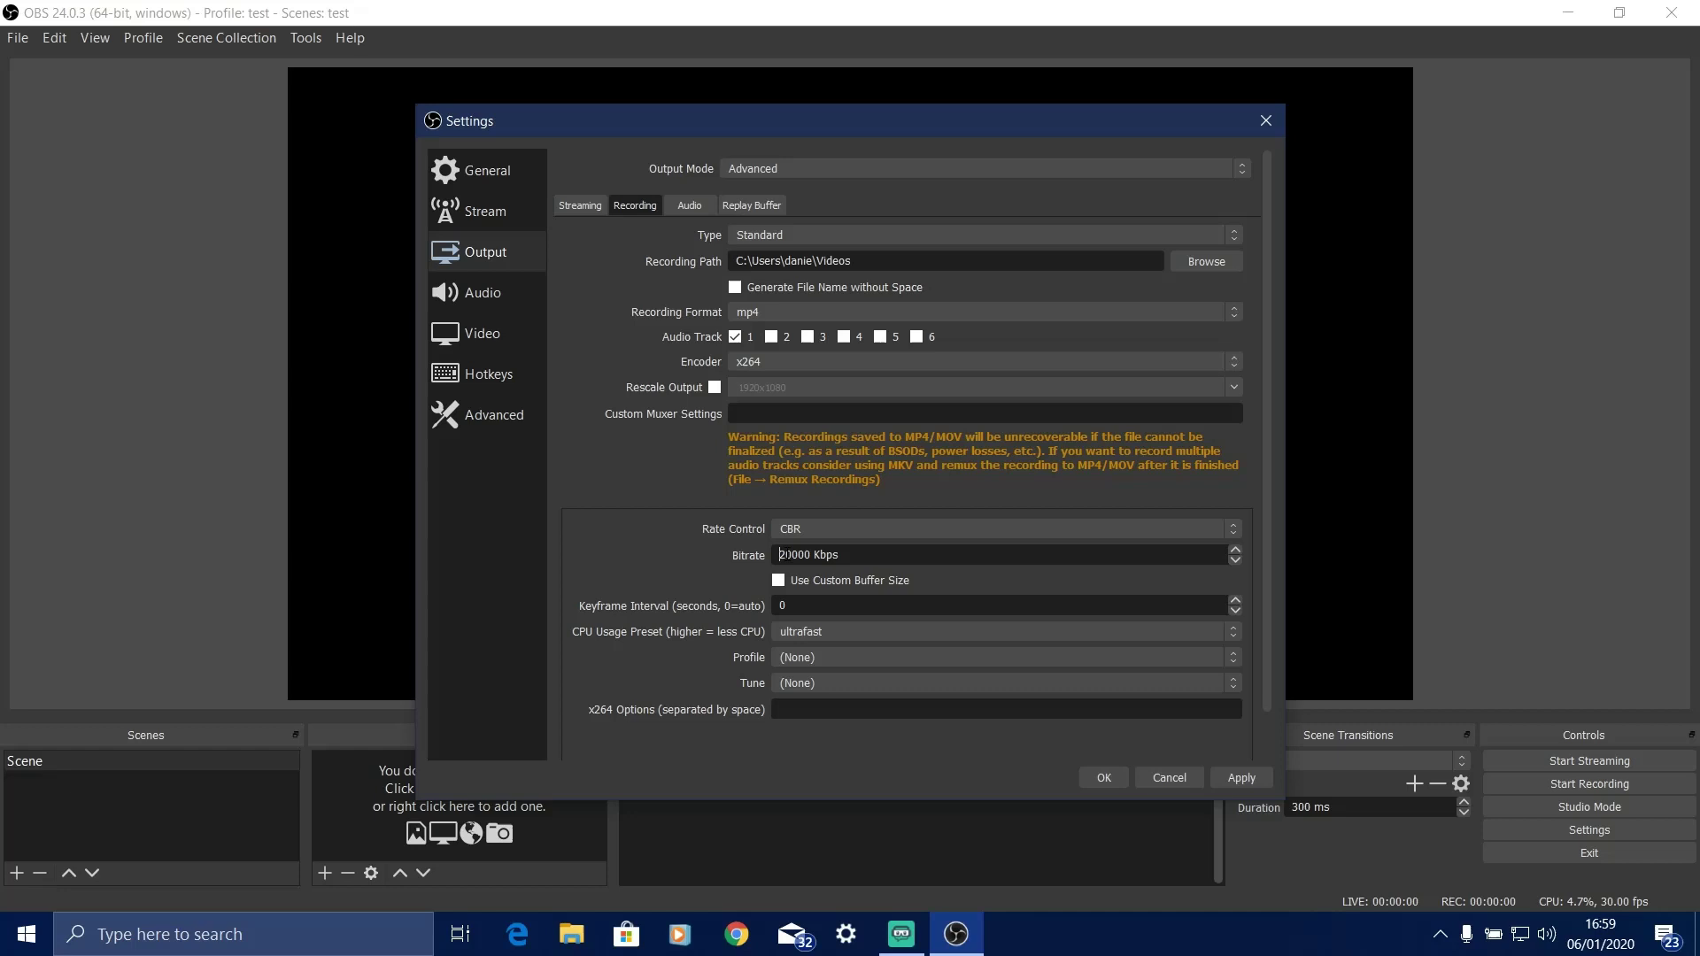
drag(780, 554, 797, 554)
key(BackSpace)
text(60)
In the Audio tab, give Track 1 a 128 bitrate and Track 2 a 192 bitrate
click(688, 205)
click(752, 269)
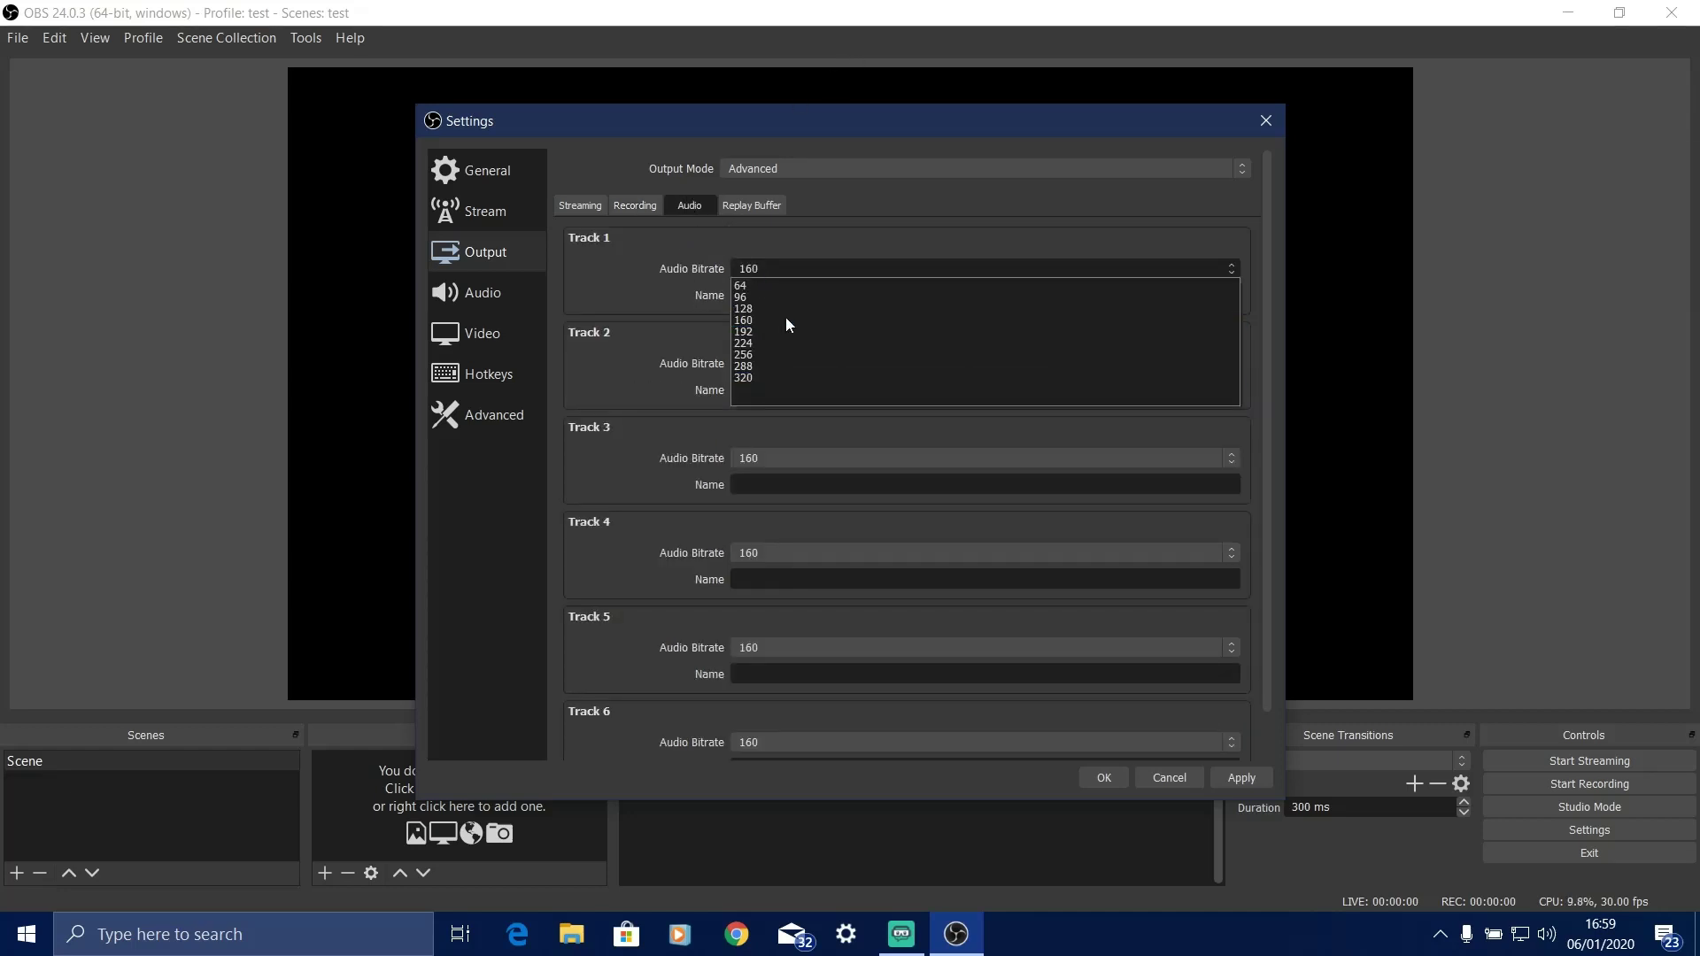
click(766, 308)
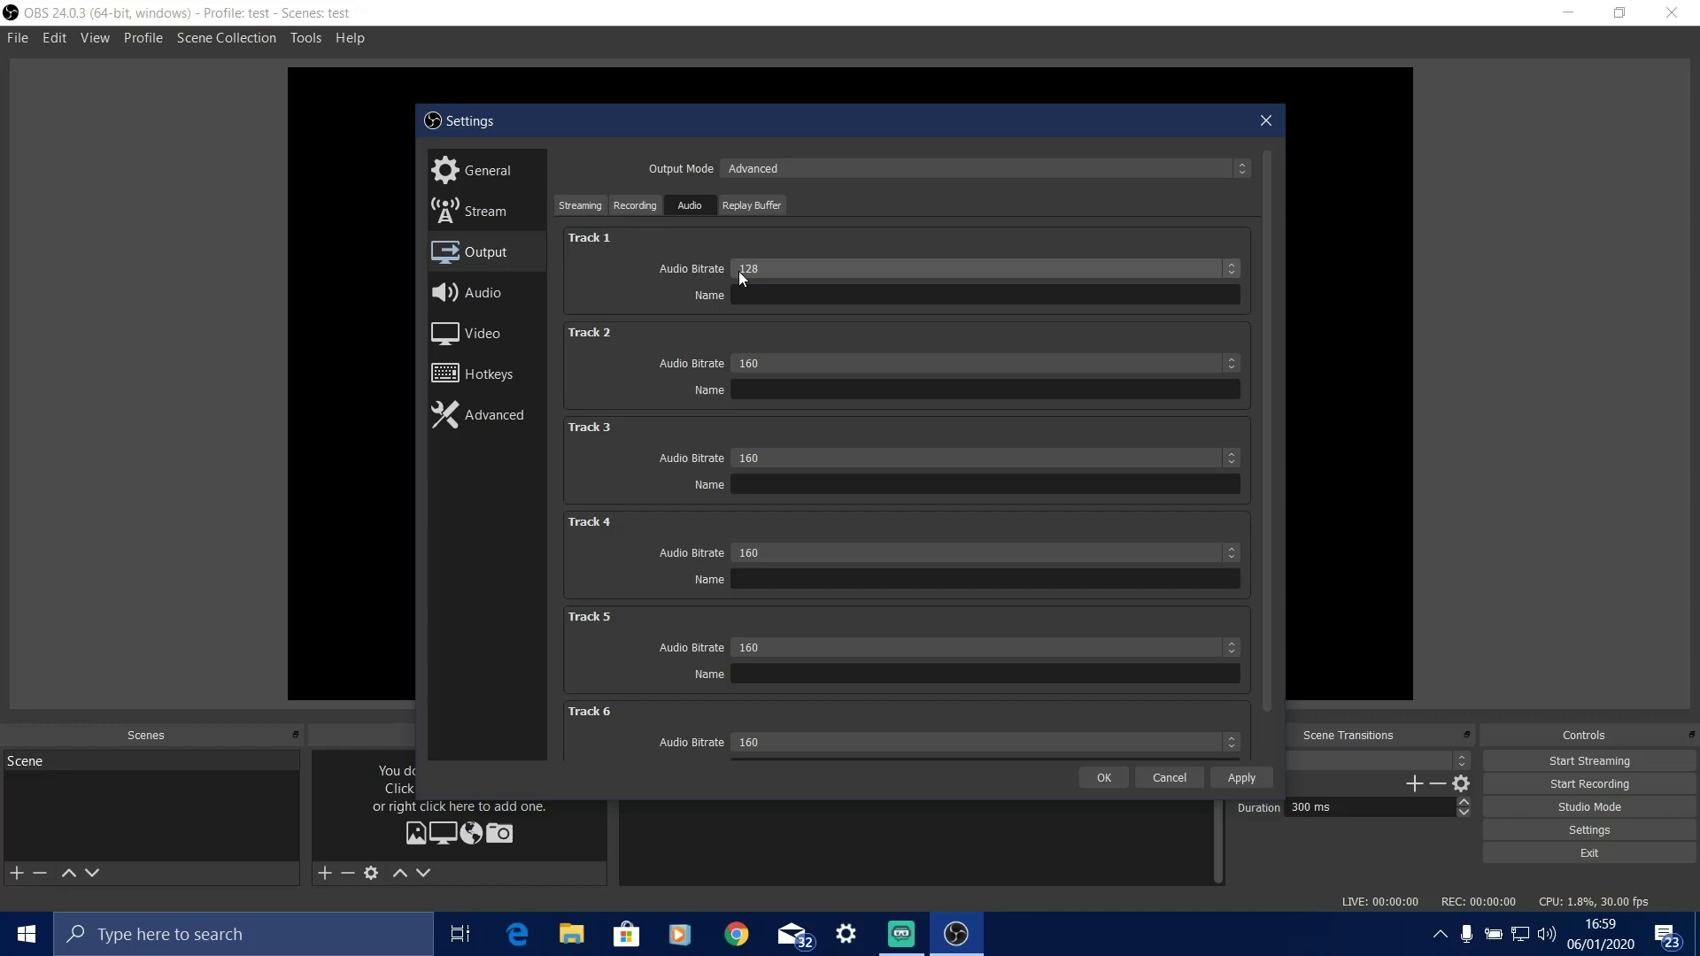
click(738, 271)
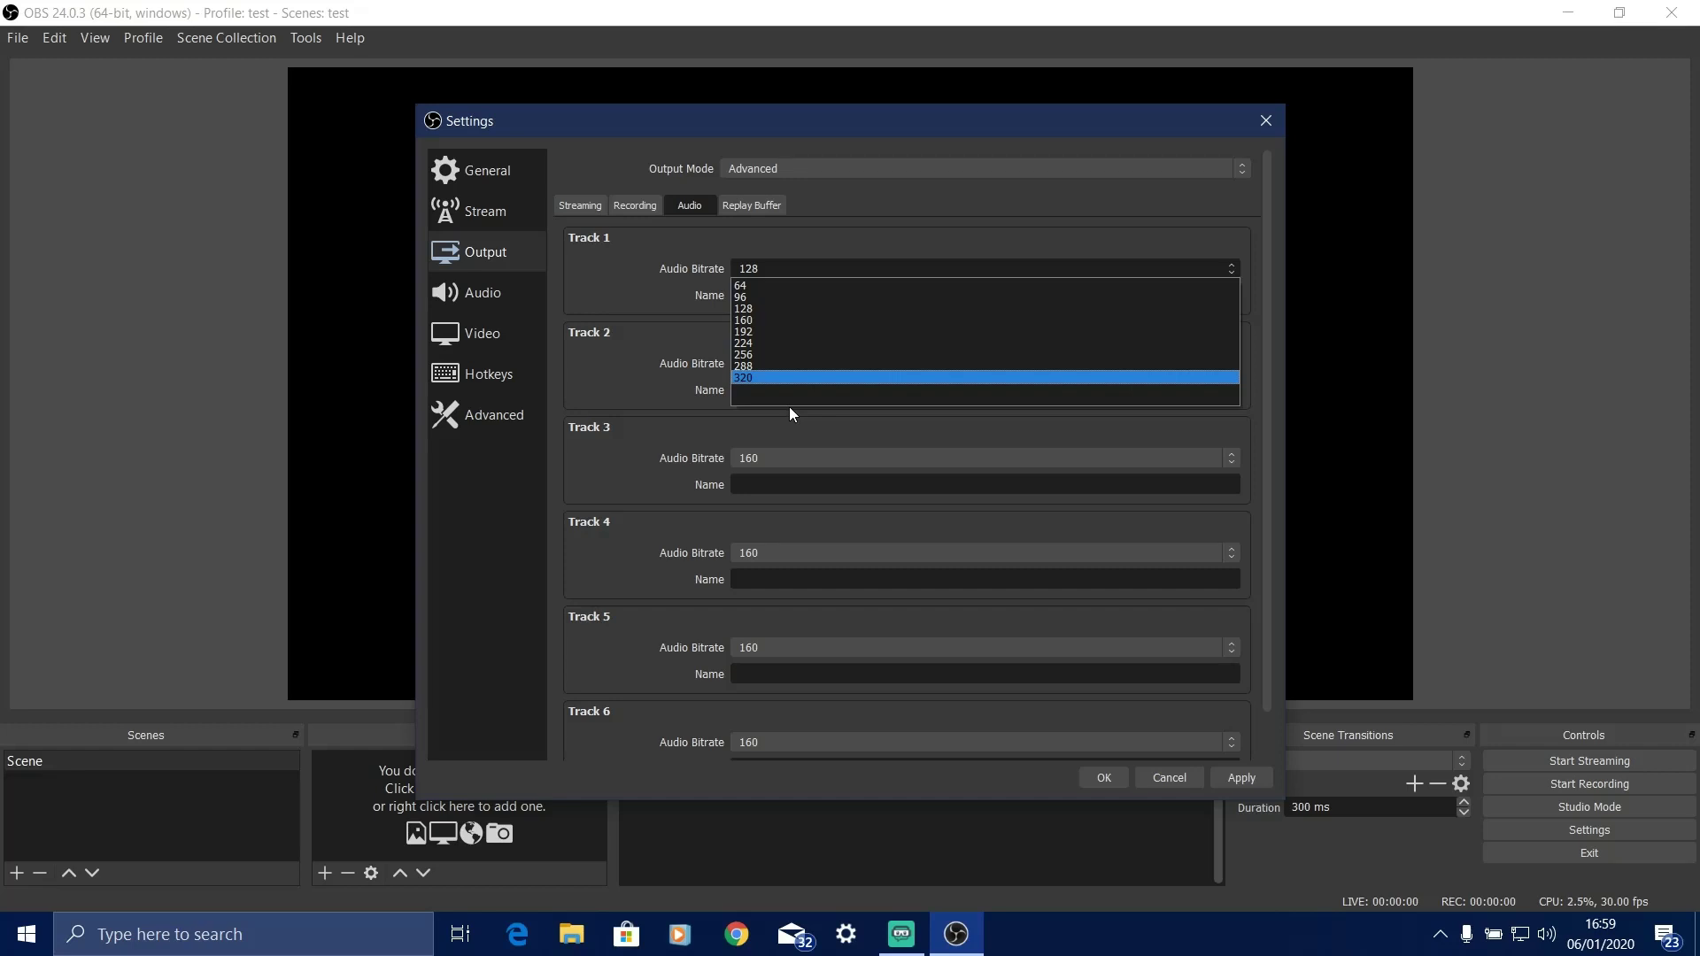
click(775, 308)
click(771, 364)
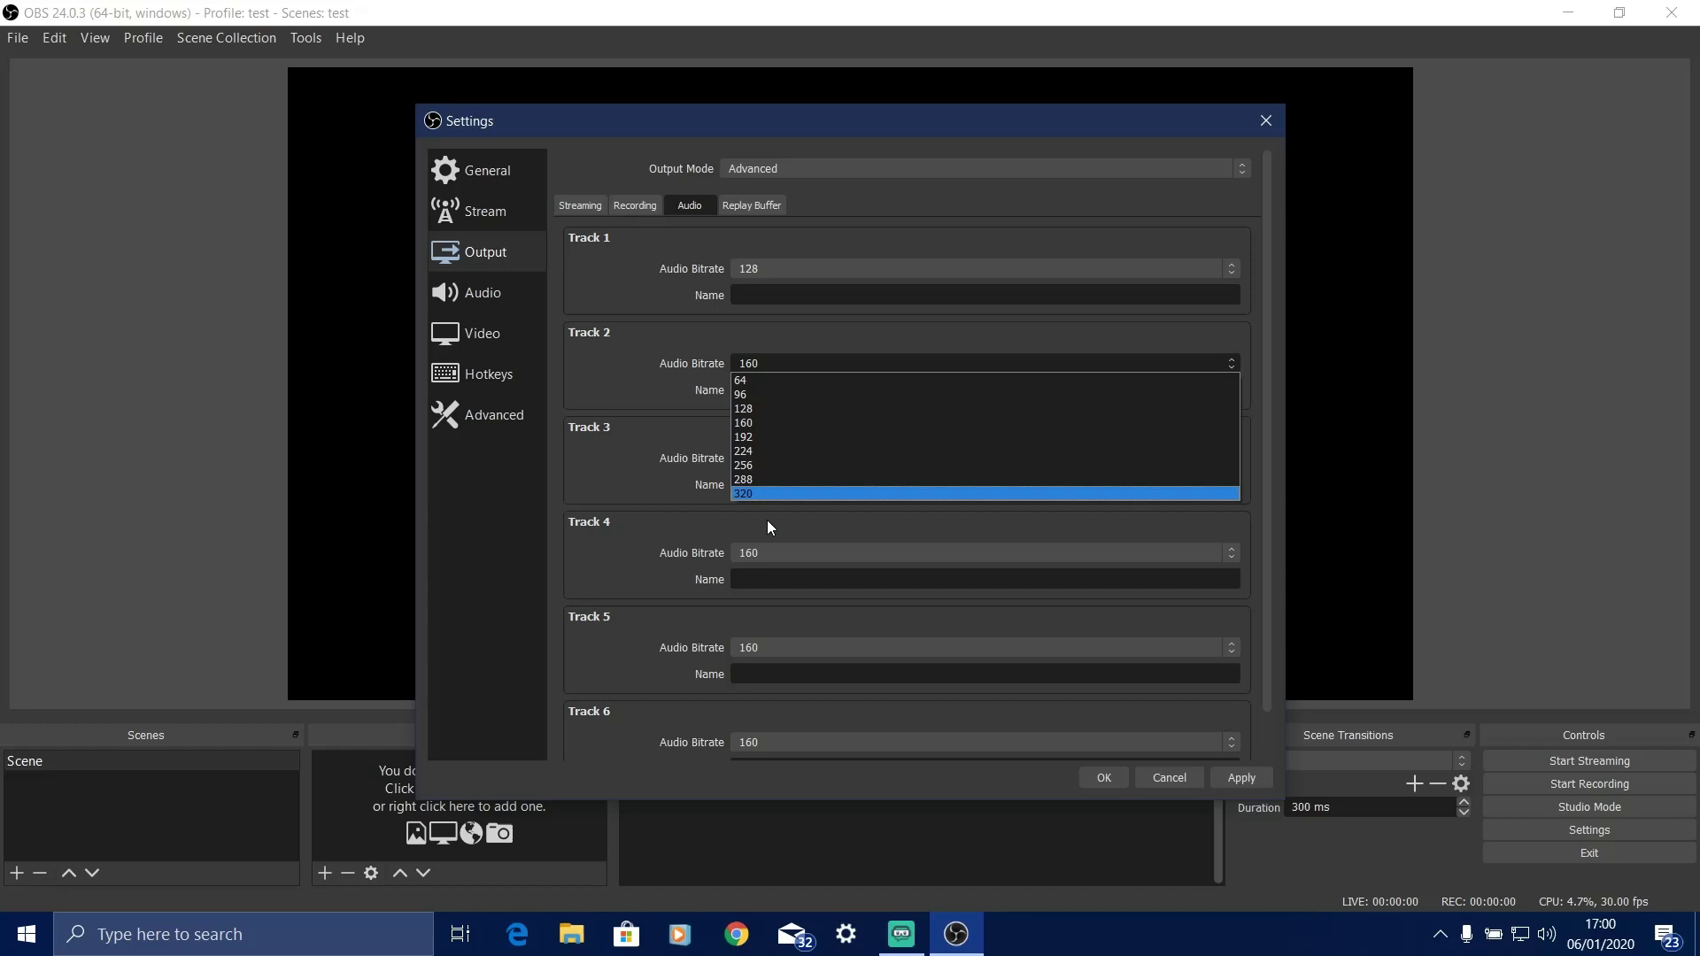
click(770, 437)
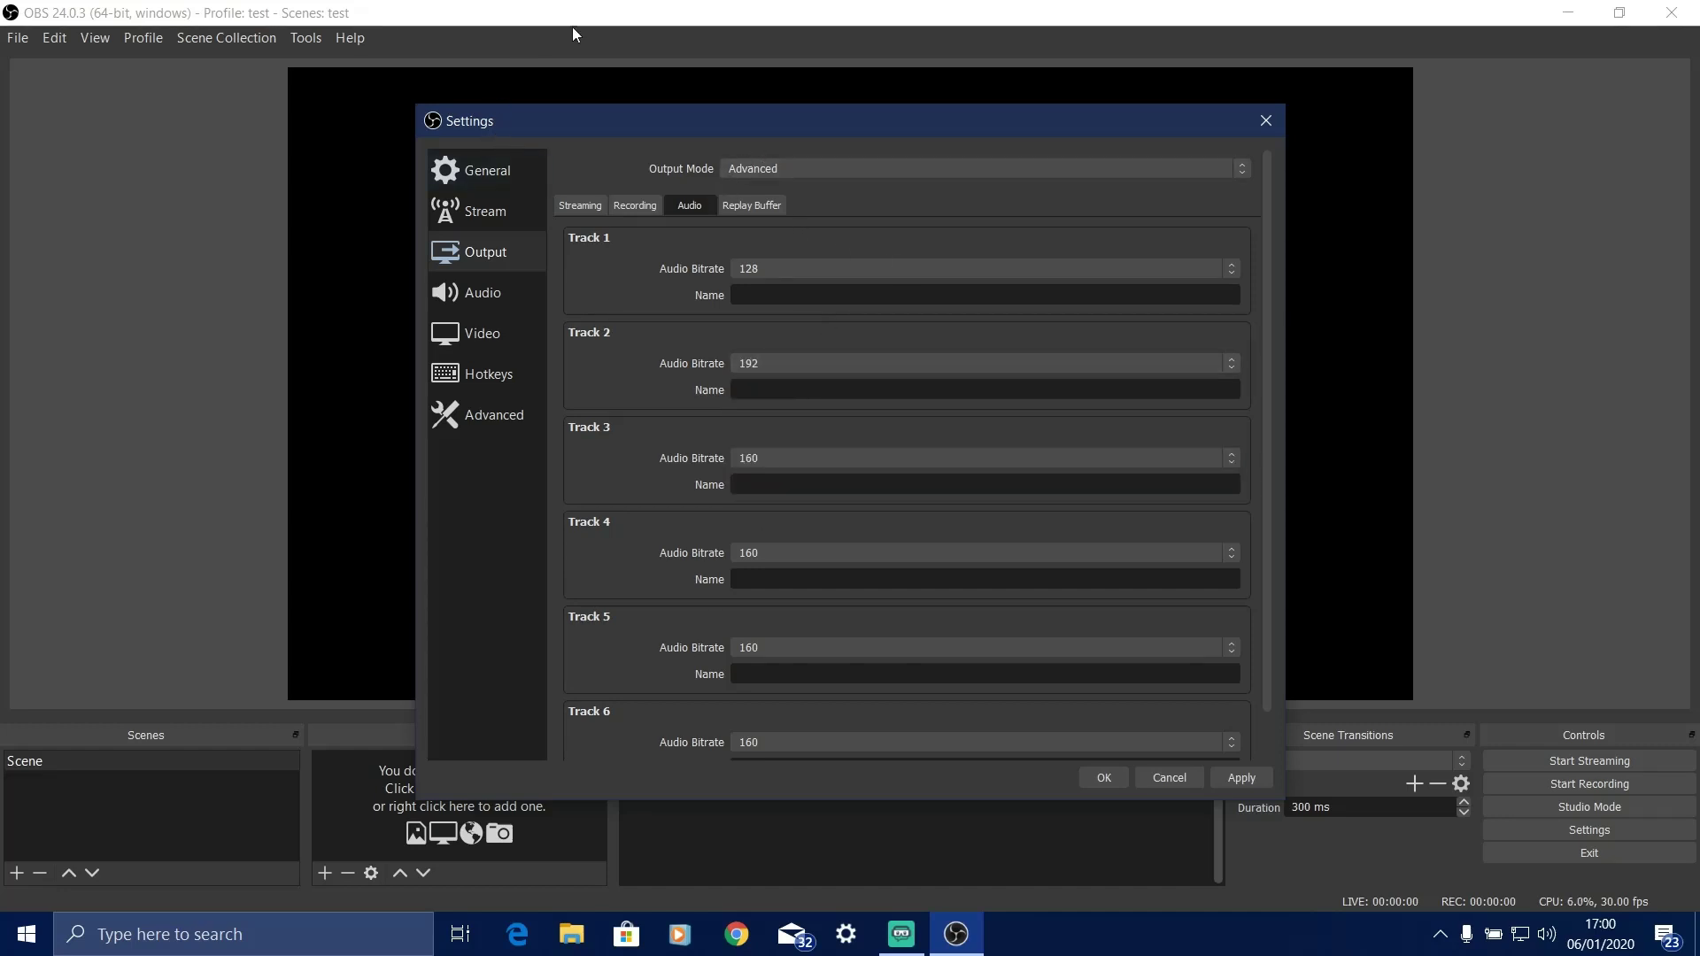
Stream with AMD H264/AVC using the YouTube Streaming preset, Balanced quality, 4500 target bitrate
click(576, 200)
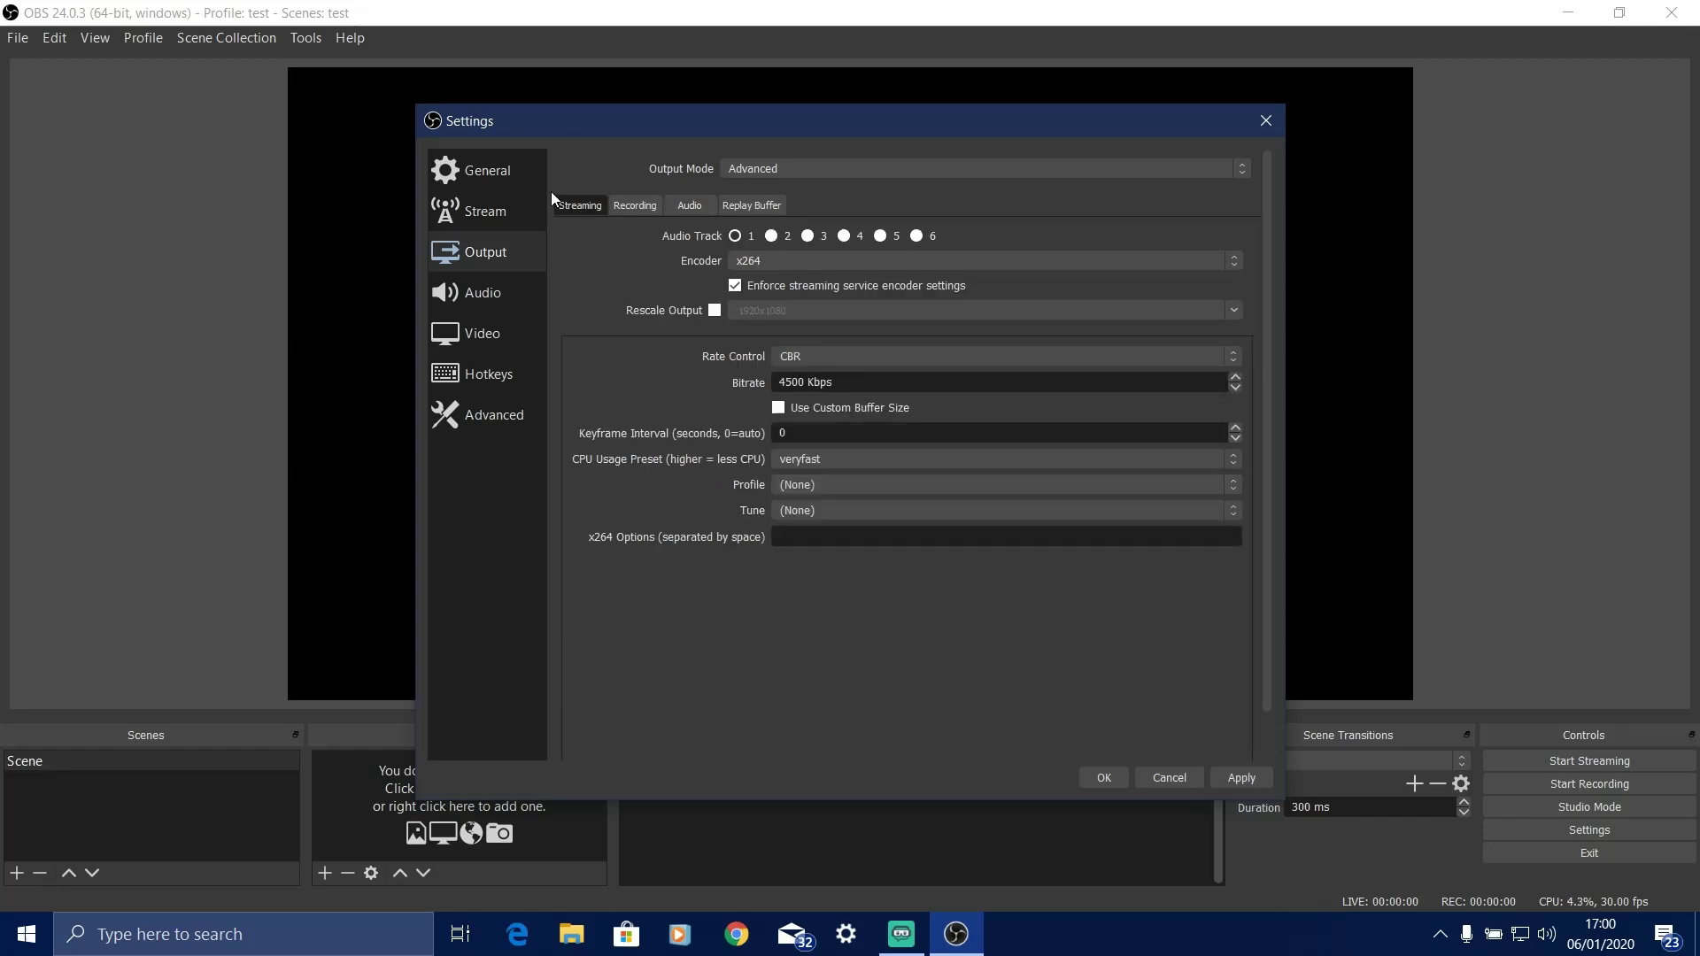
click(773, 258)
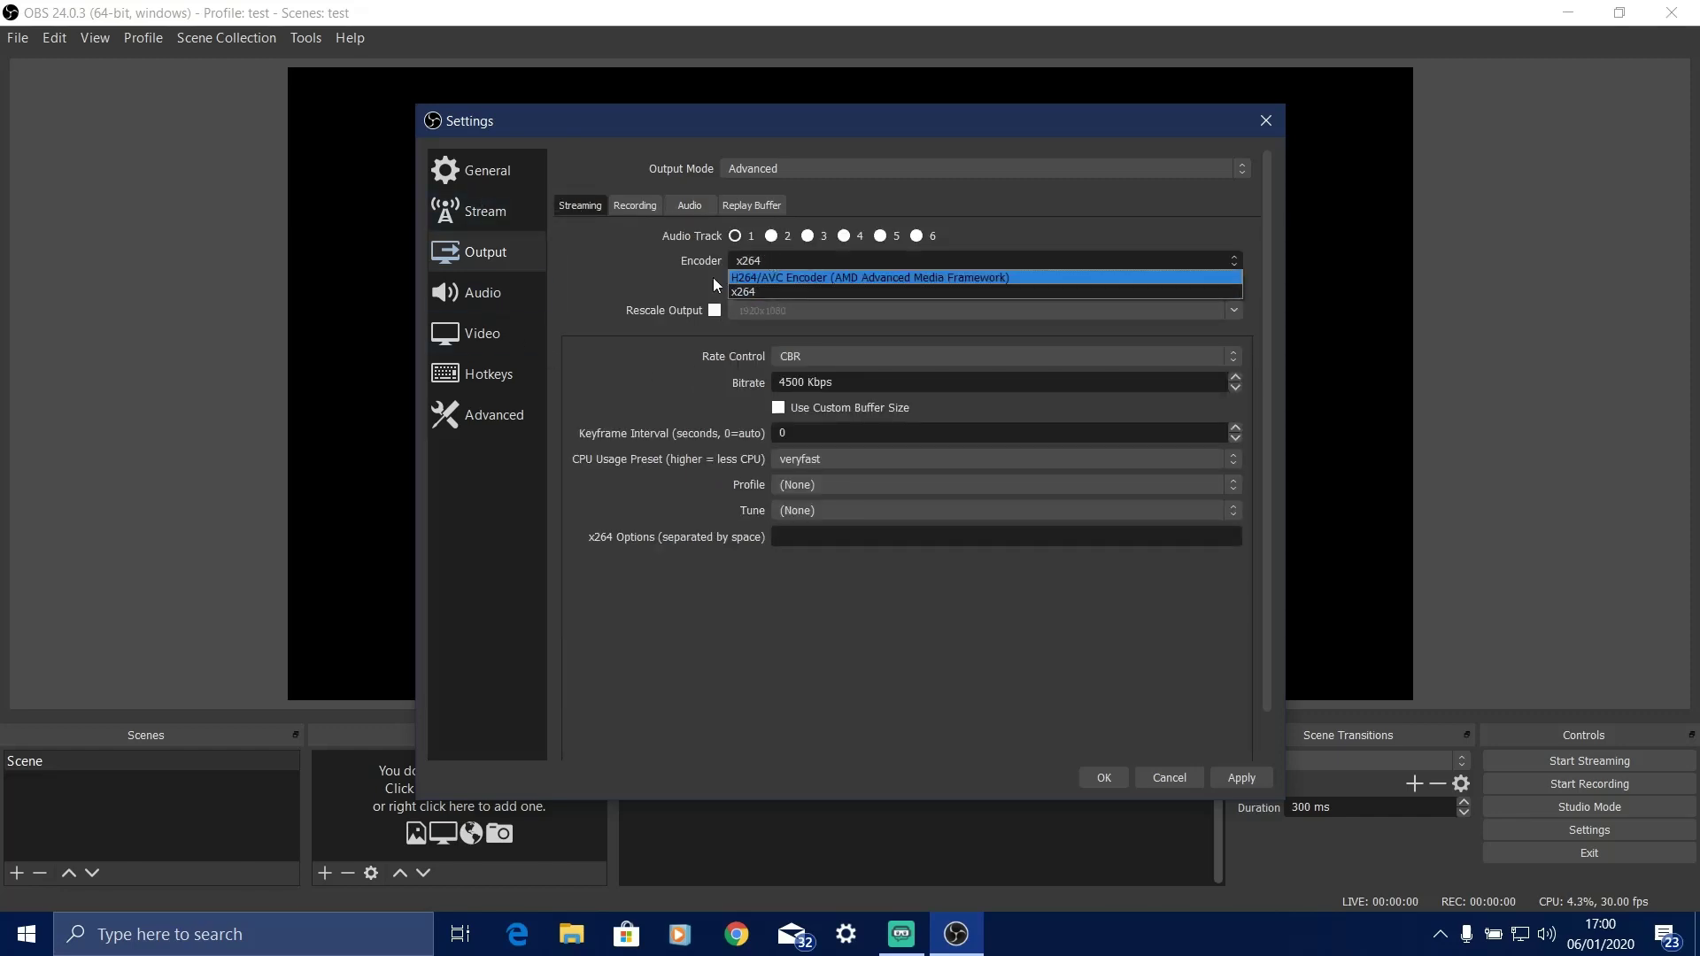
click(820, 276)
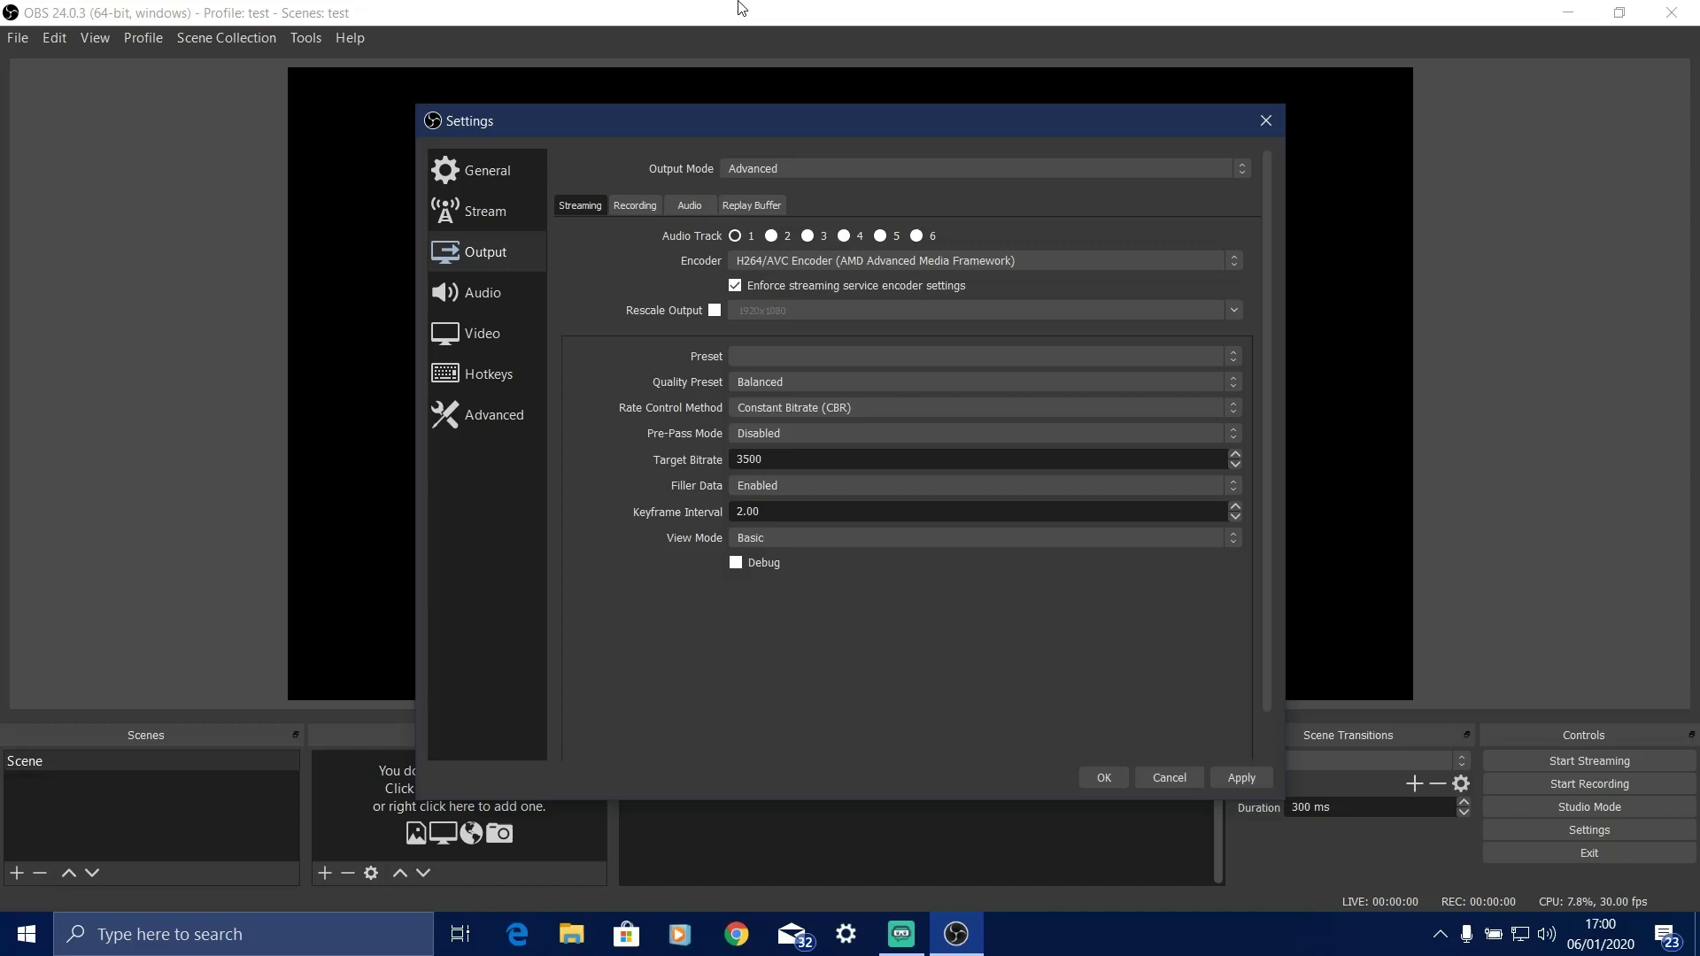
click(794, 358)
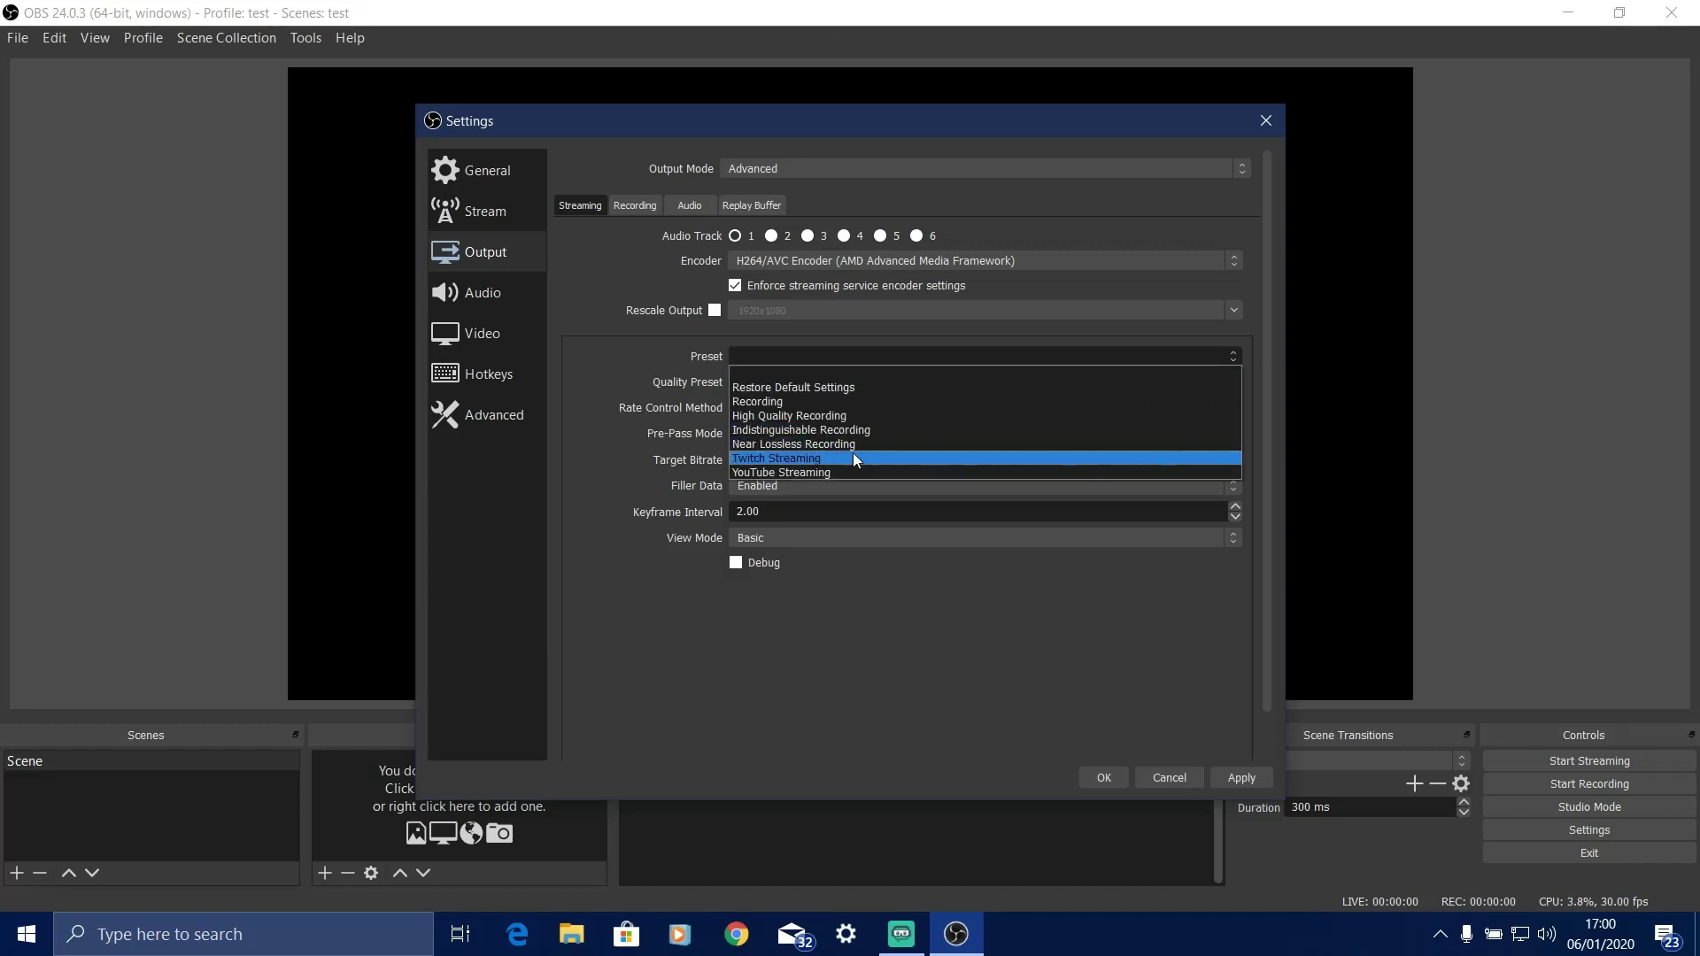
click(743, 483)
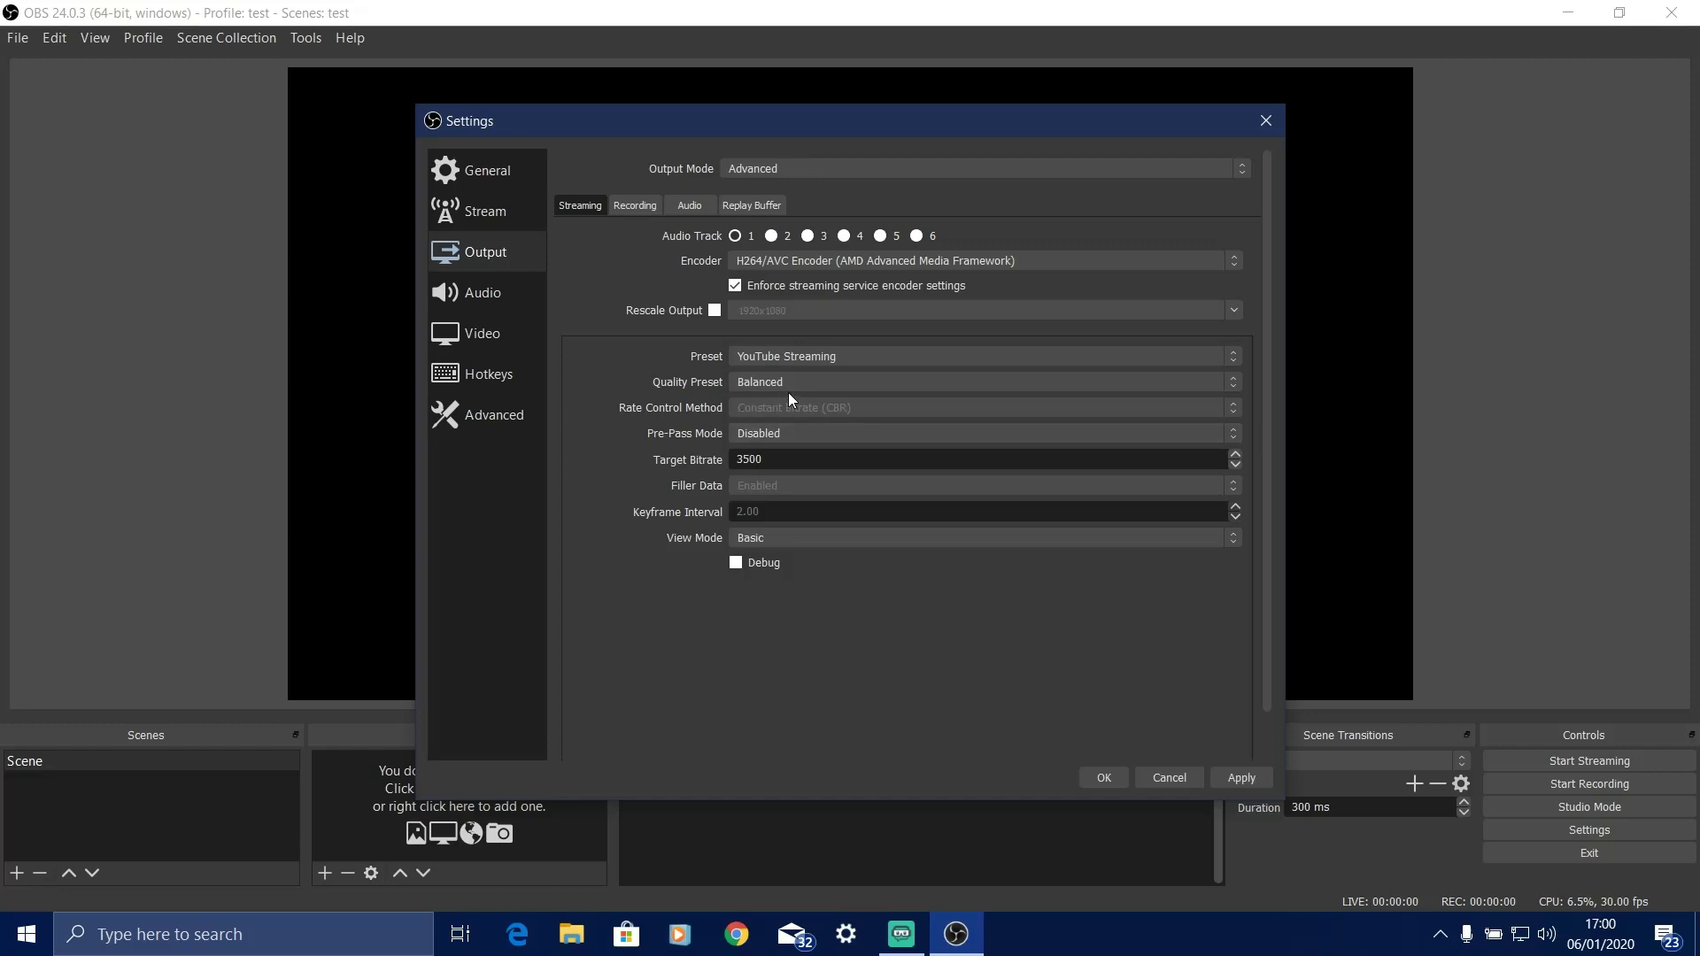
click(763, 387)
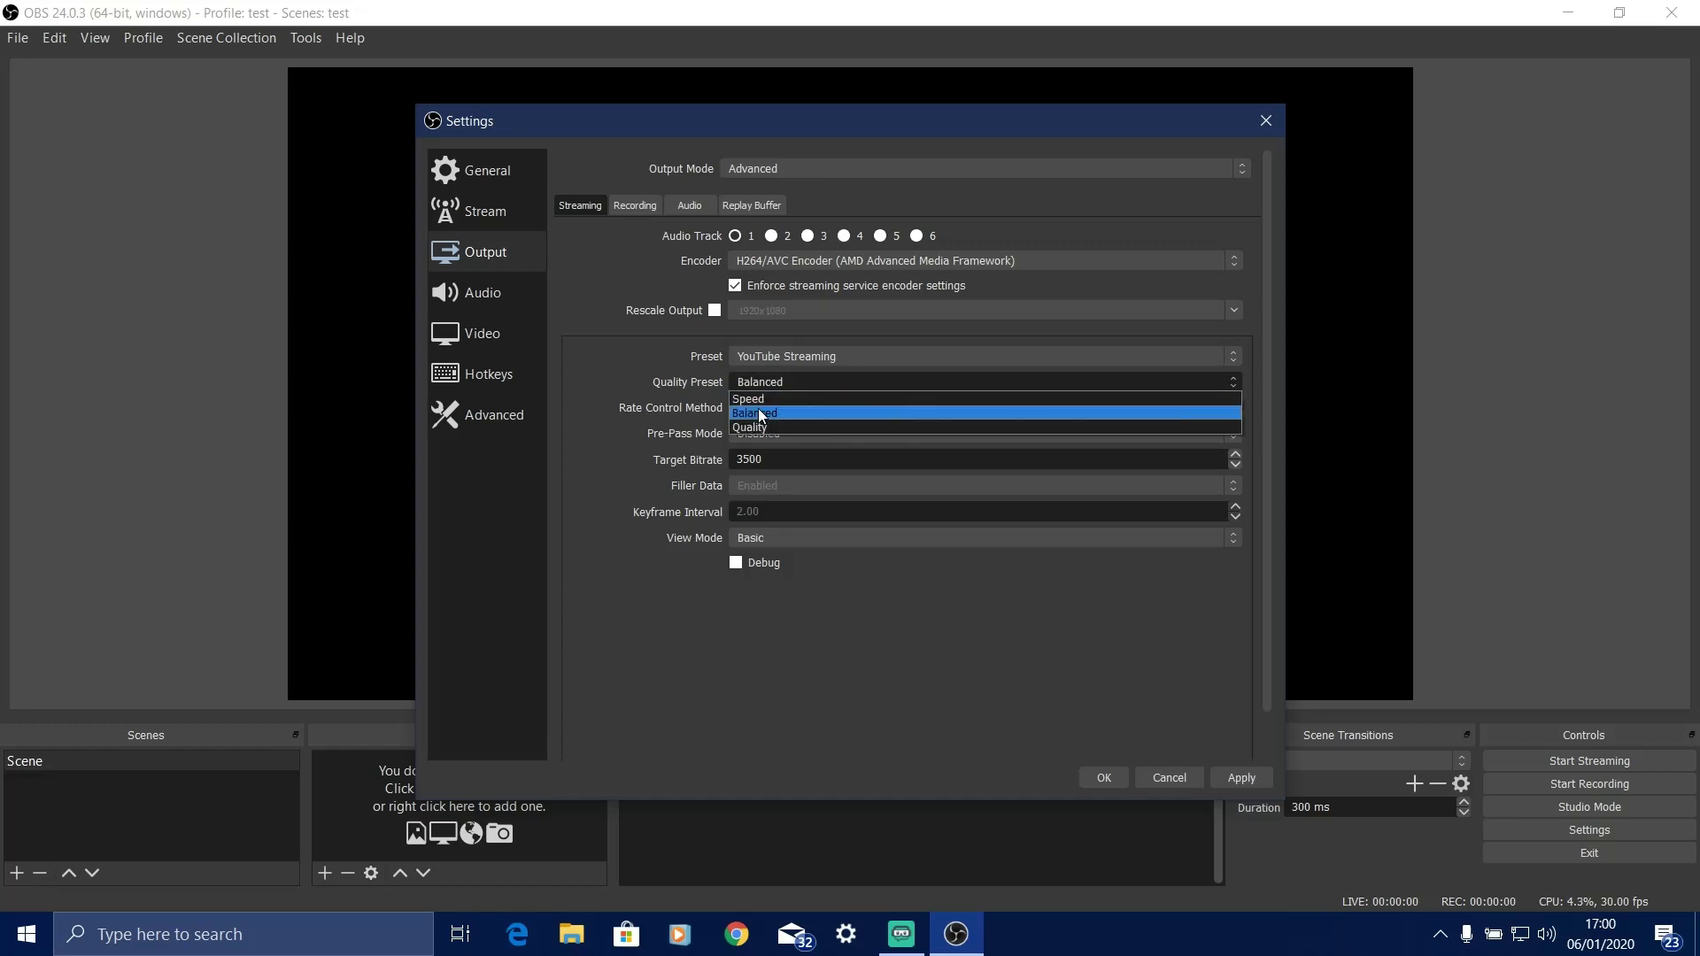
click(784, 407)
key(Tab)
key(Tab)
text(4500)
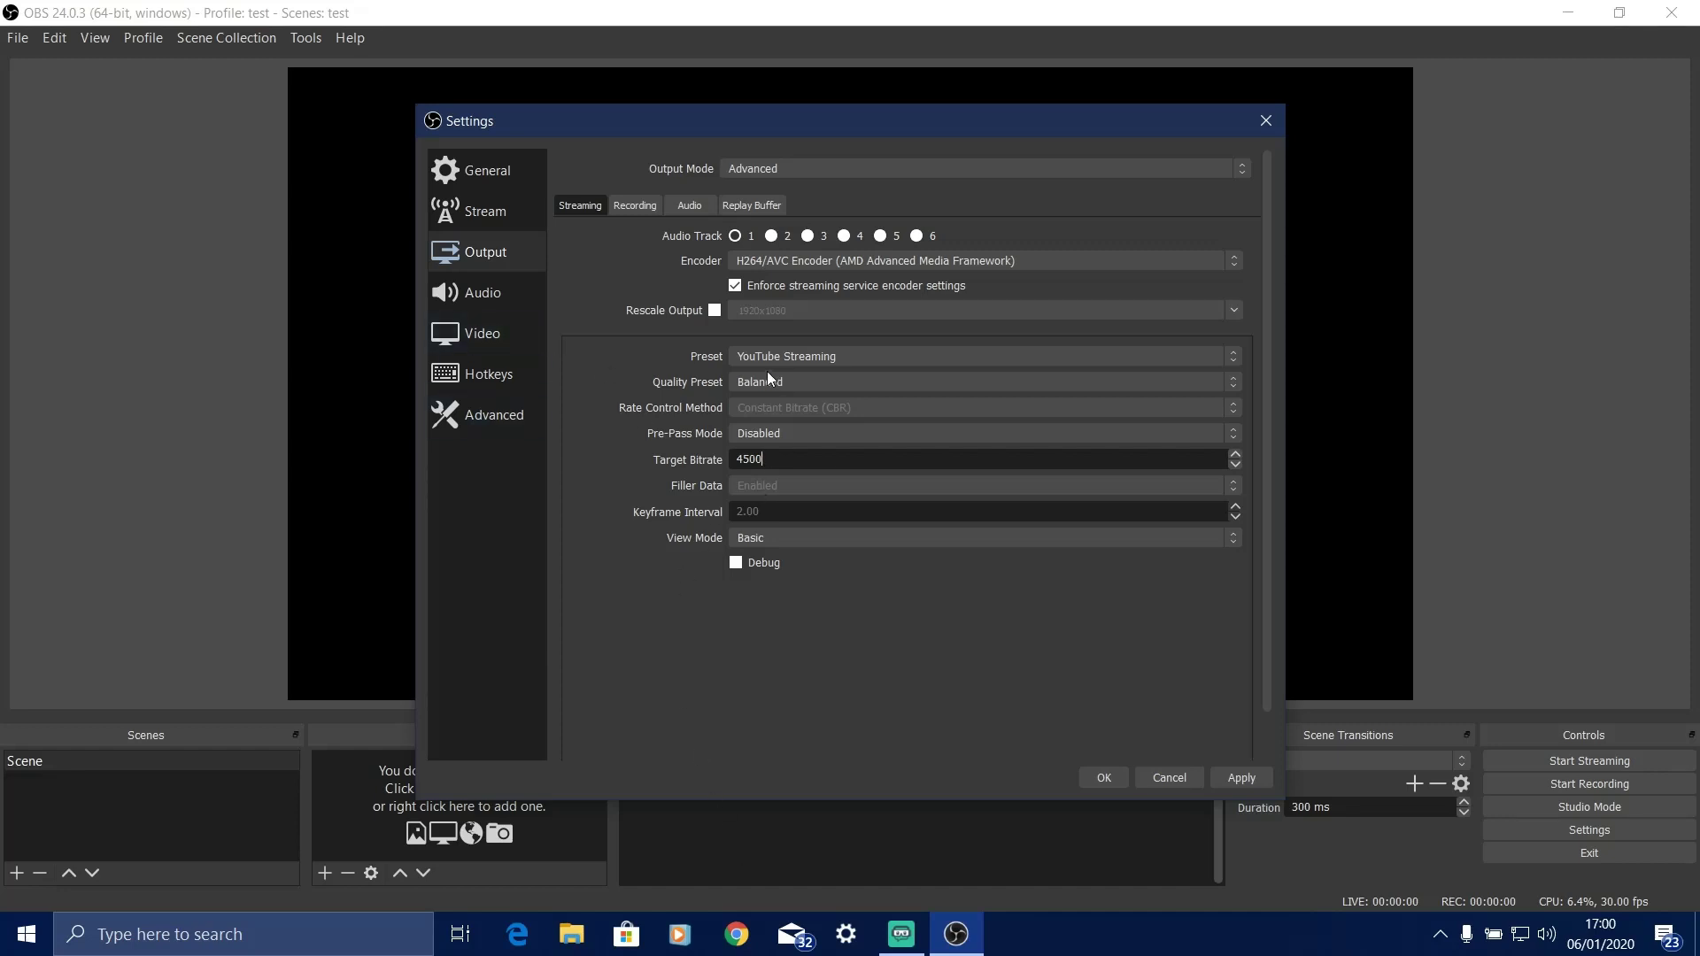
Switch the recording encoder to AMD H264/AVC
click(637, 205)
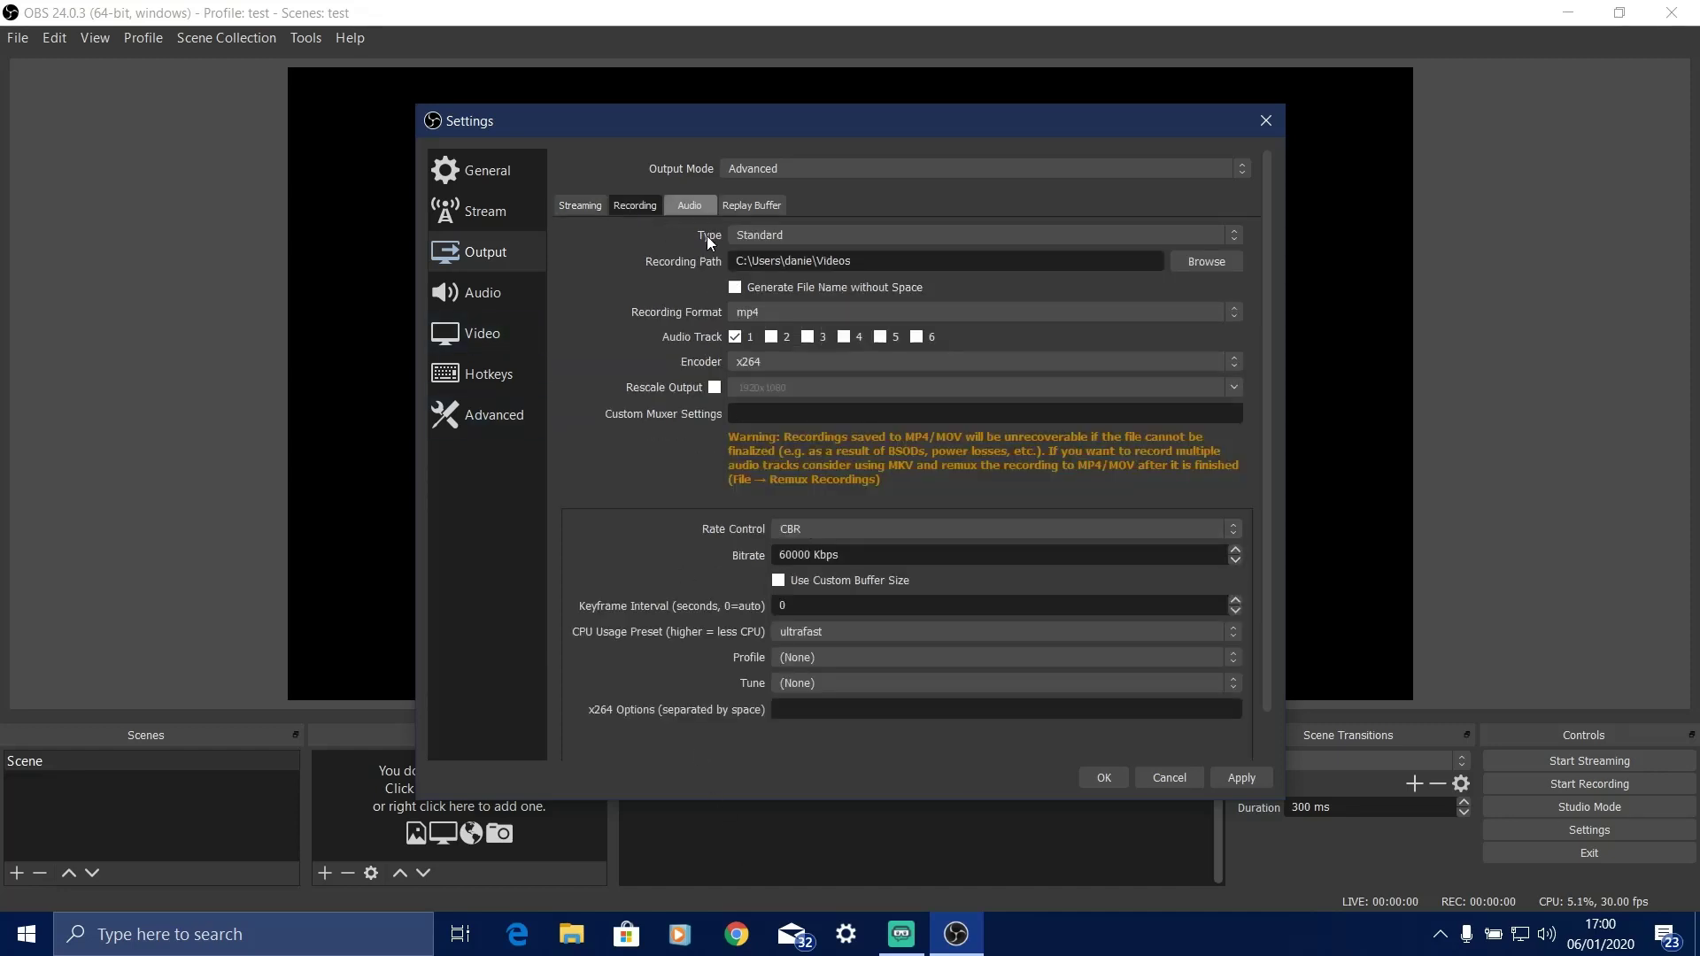
click(783, 363)
click(756, 379)
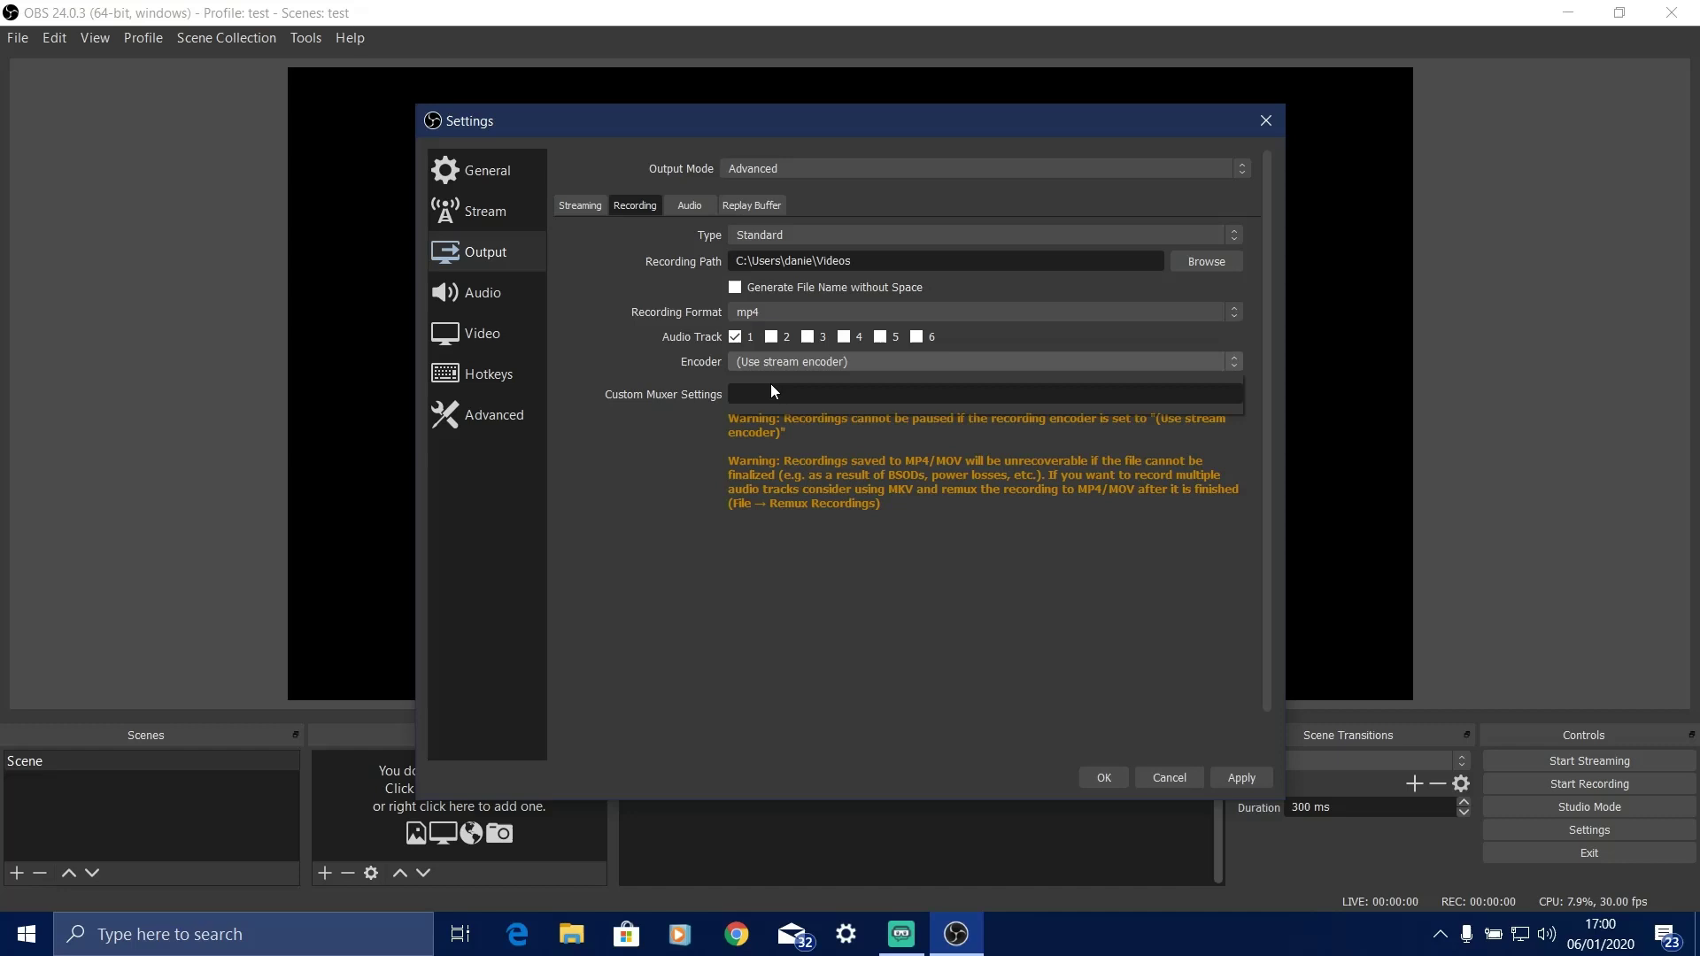
click(779, 362)
click(923, 391)
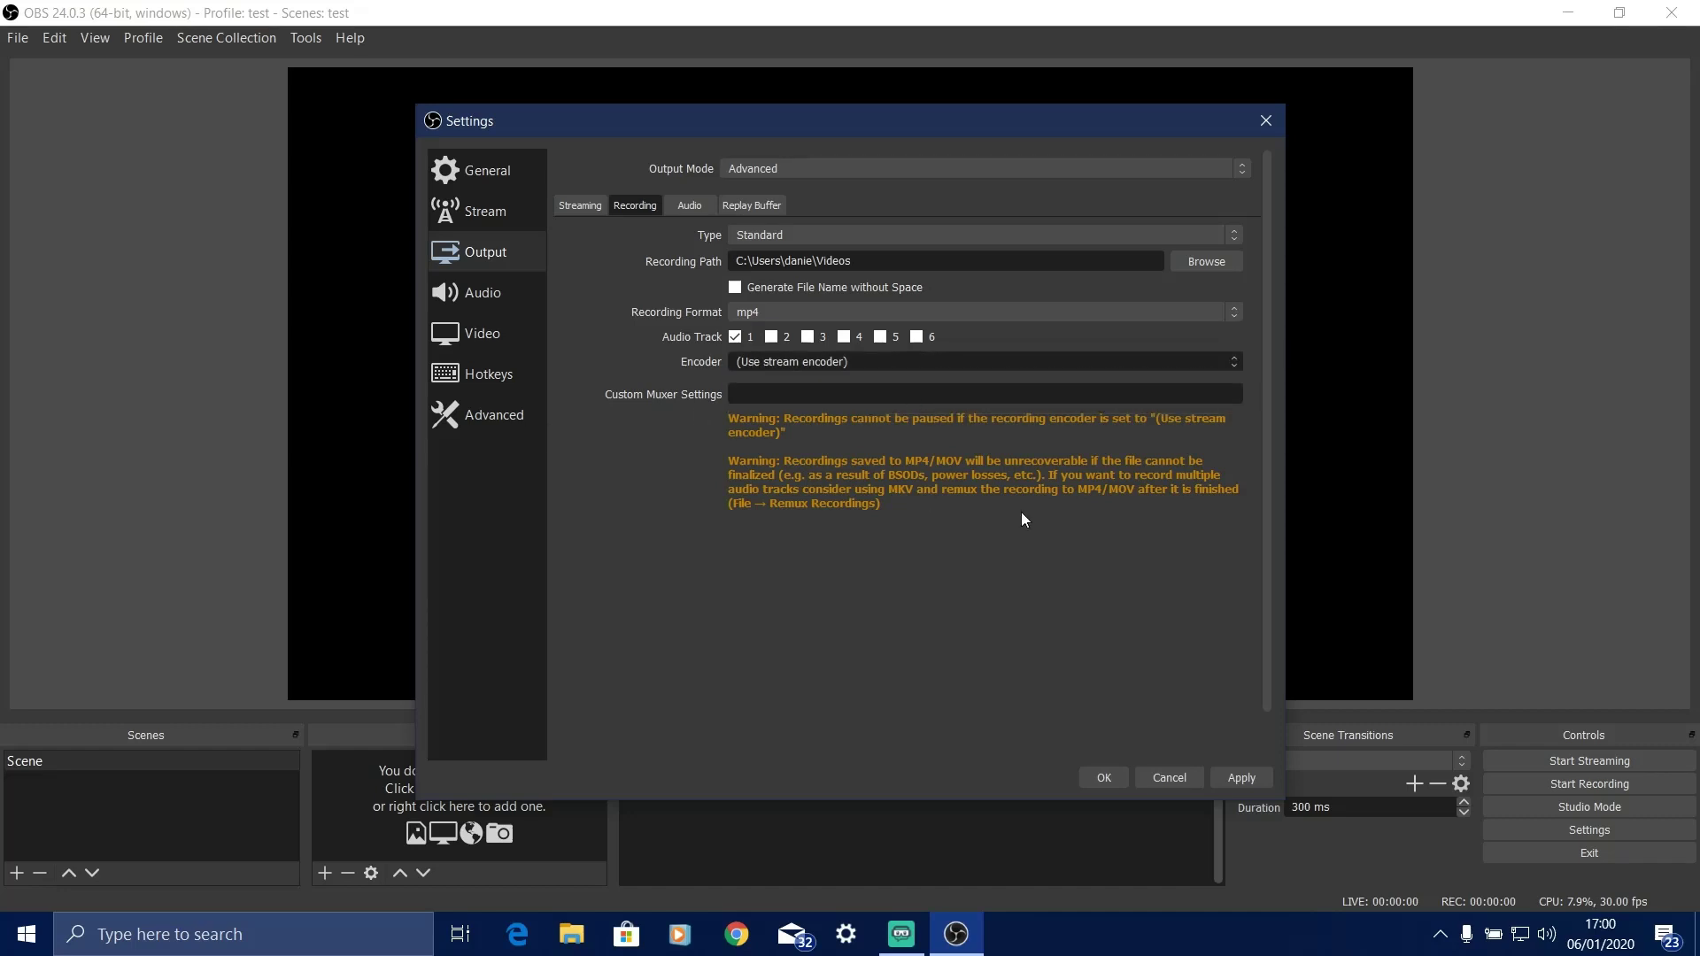
Set the recording preset to High Quality Recording after briefly trying Recording
click(776, 530)
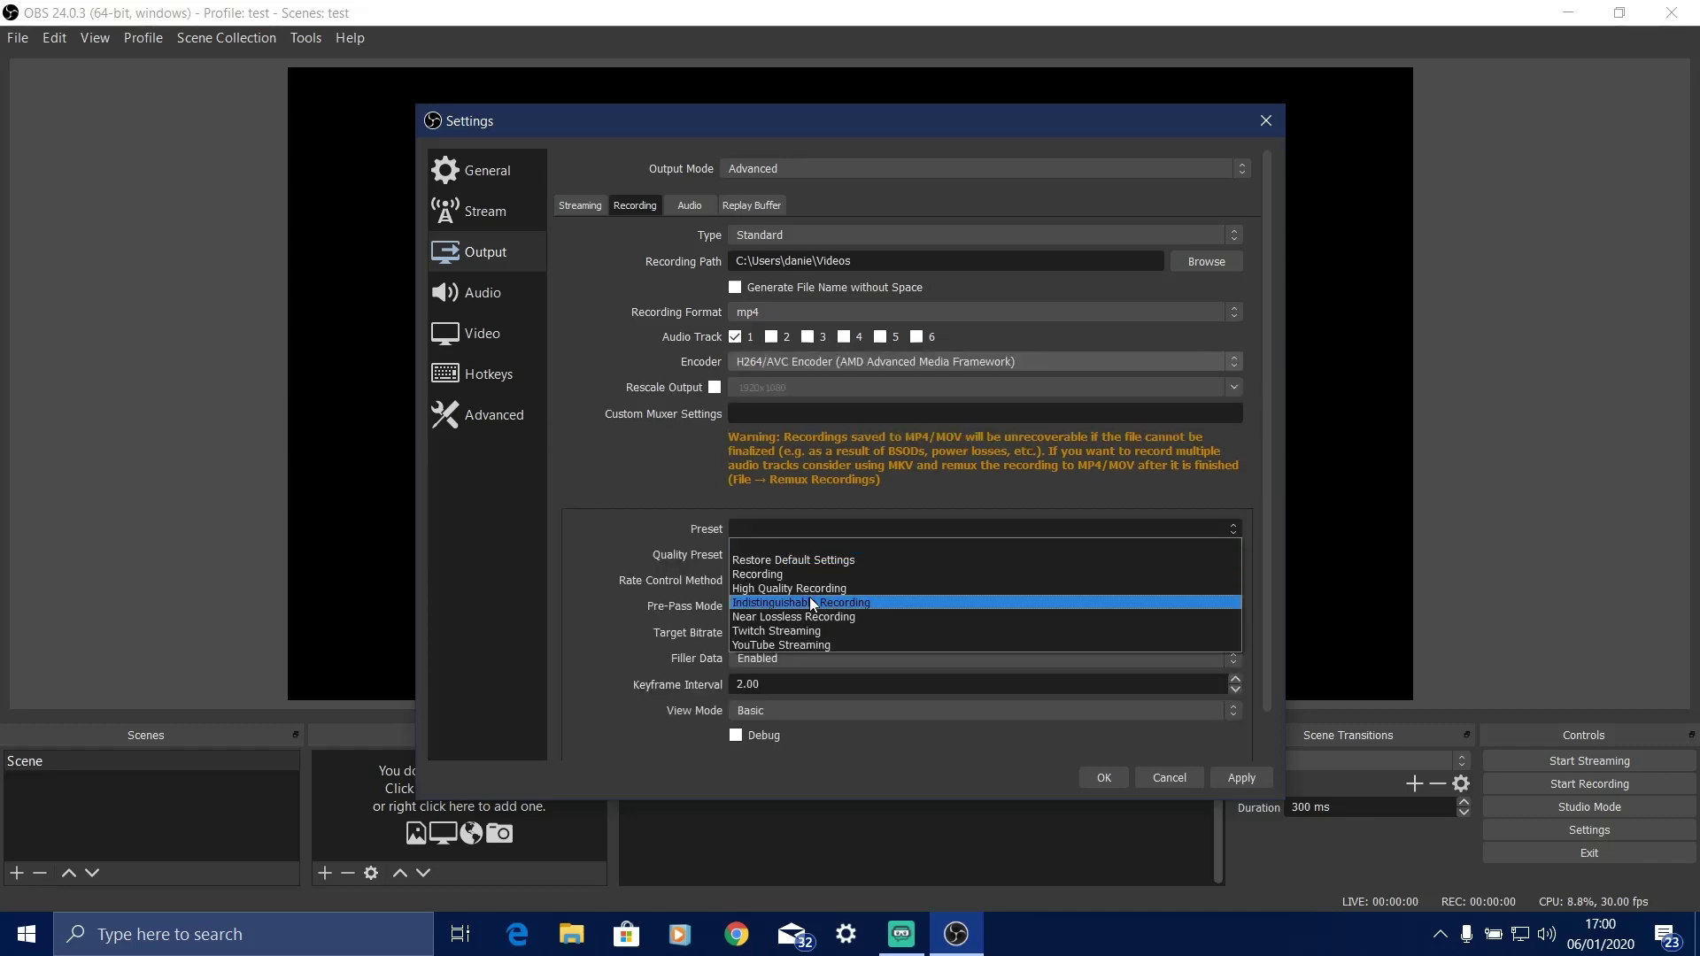
click(756, 587)
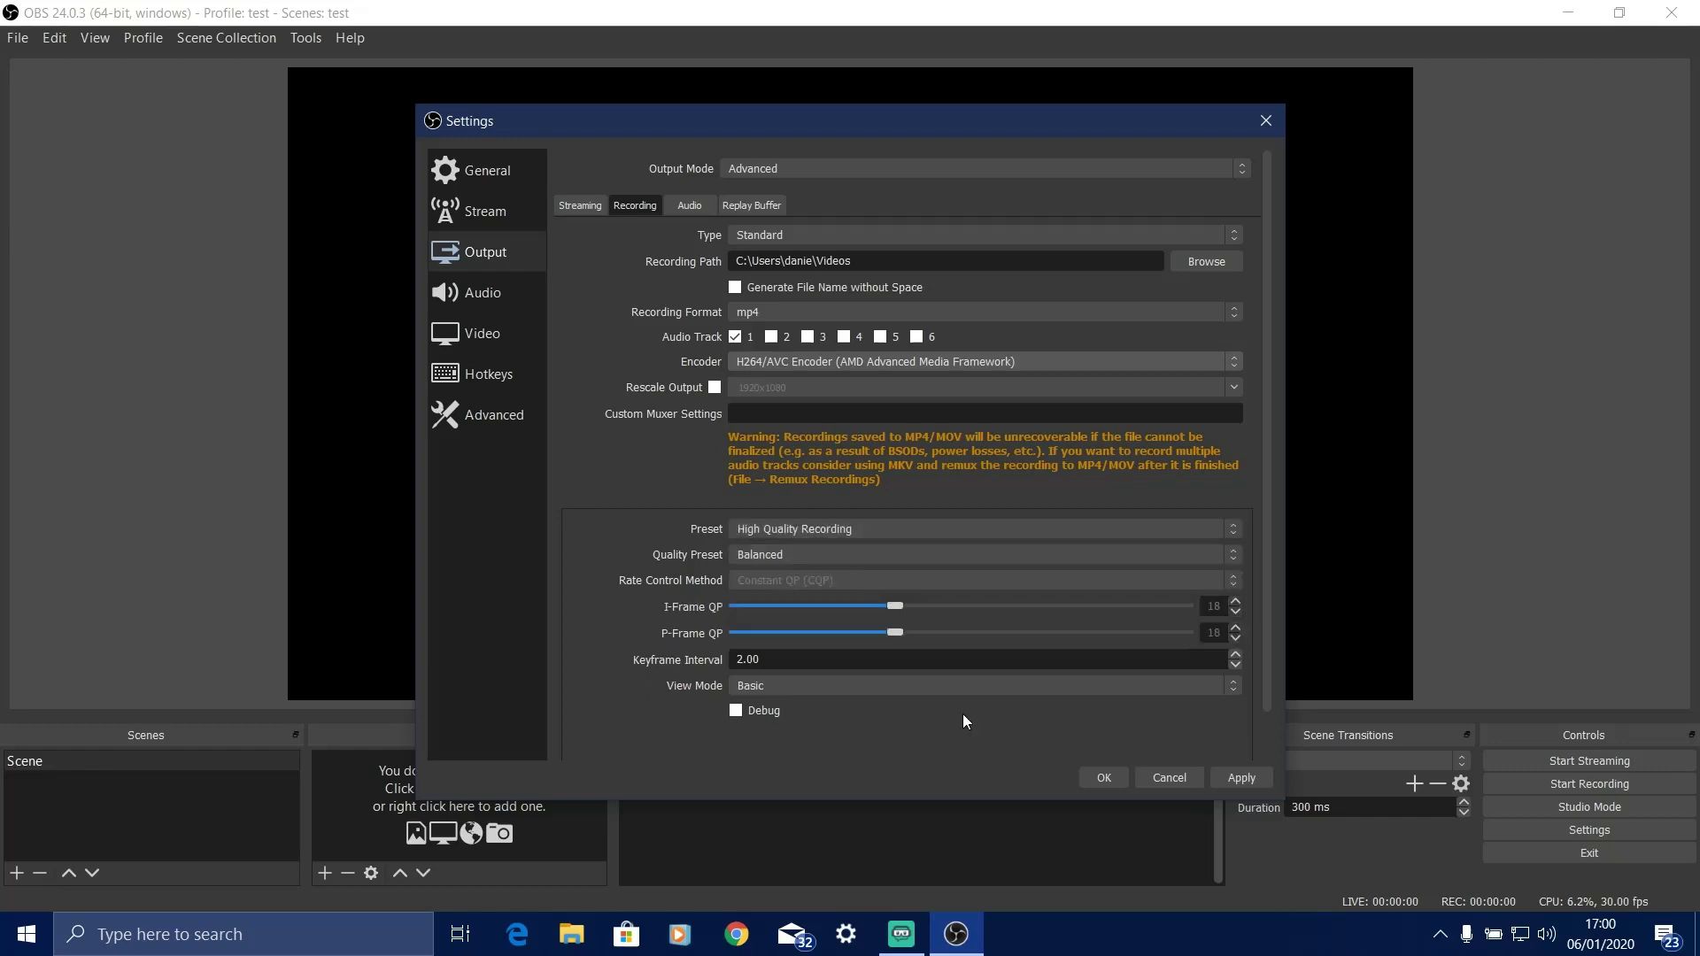
click(768, 533)
click(779, 571)
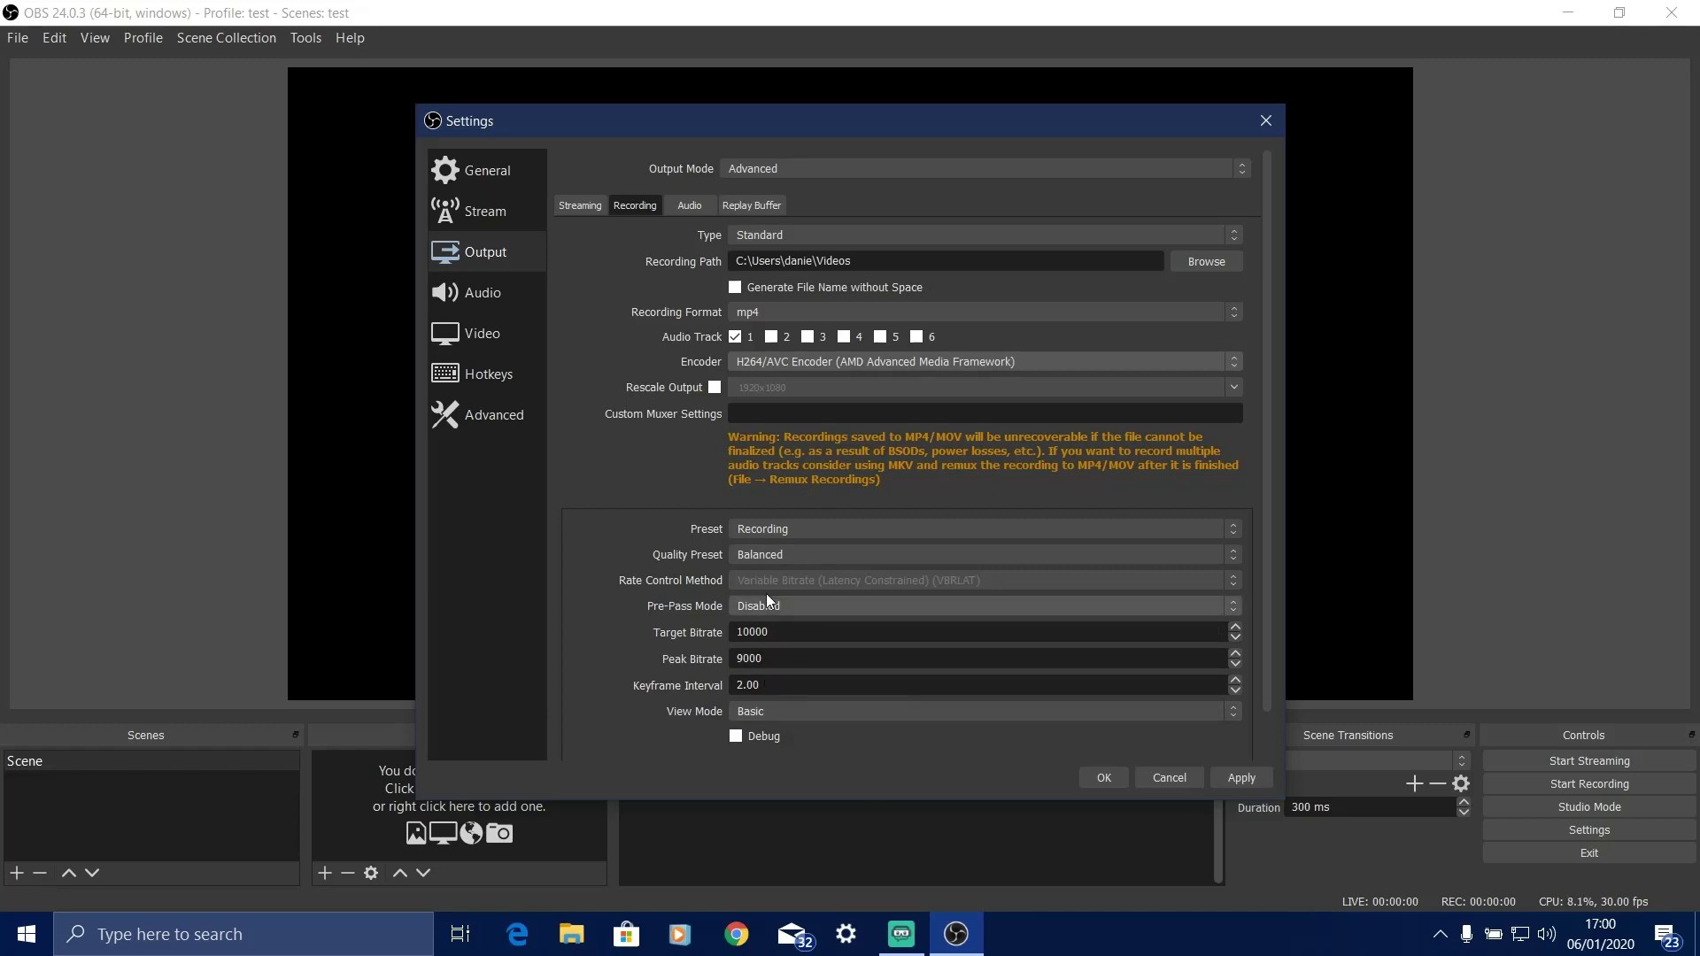
click(763, 528)
click(769, 572)
key(Down)
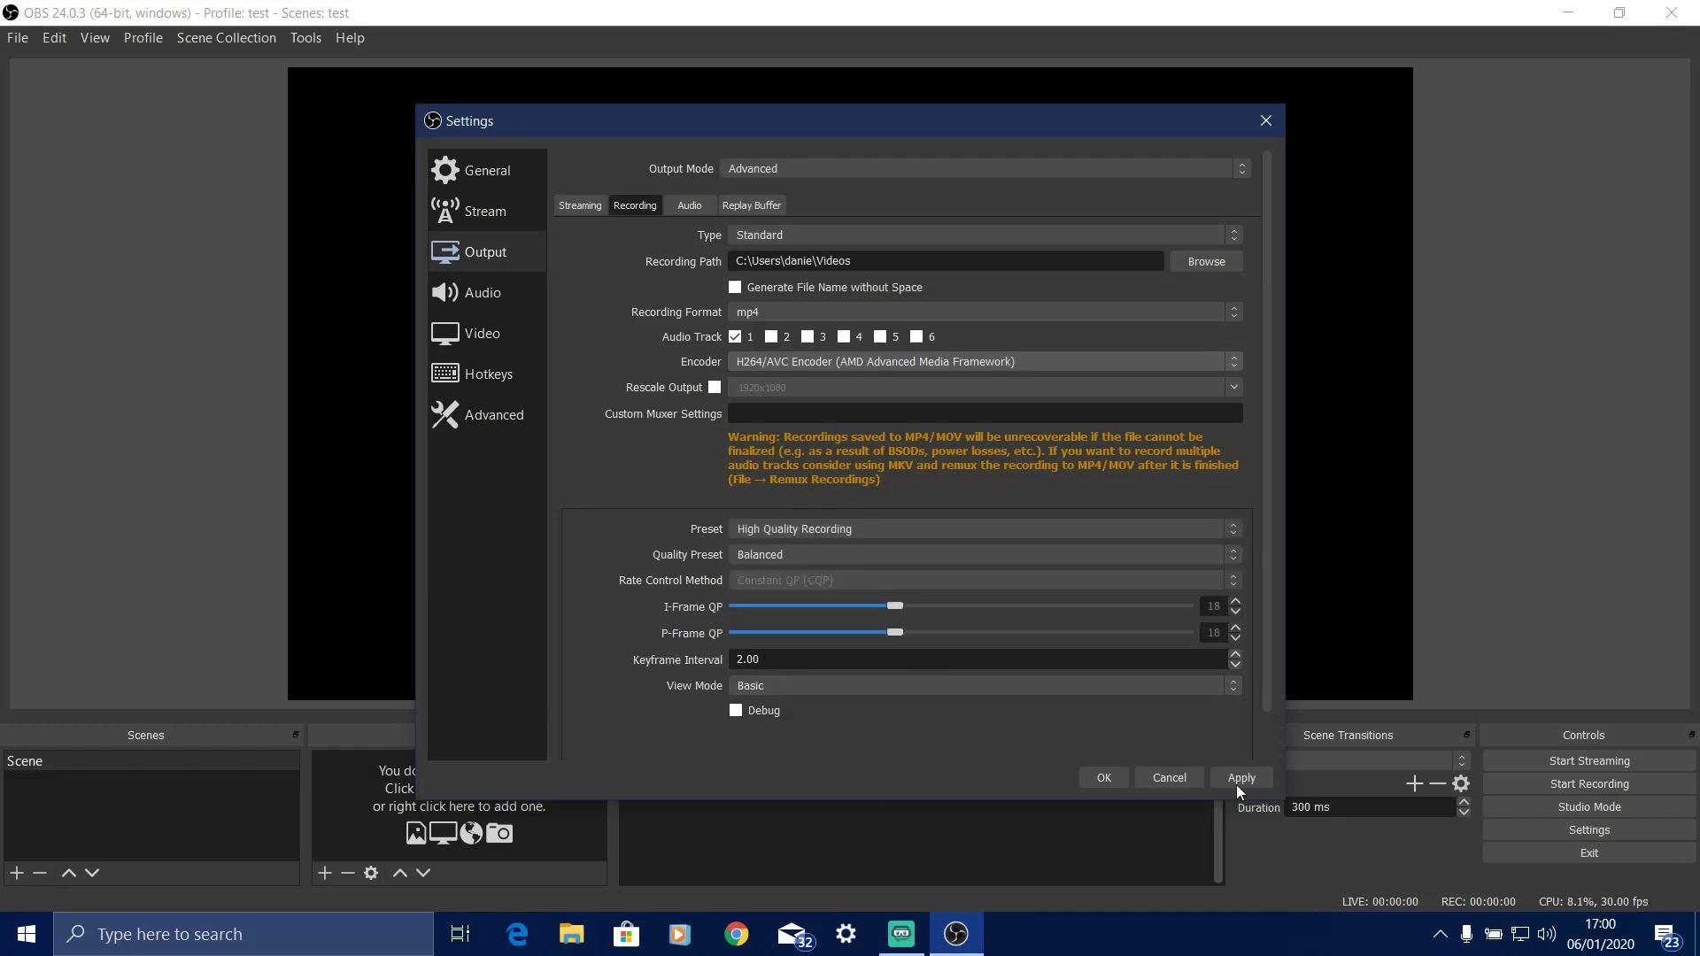
Check the Replay Buffer options and leave the replay buffer disabled
click(709, 209)
click(768, 209)
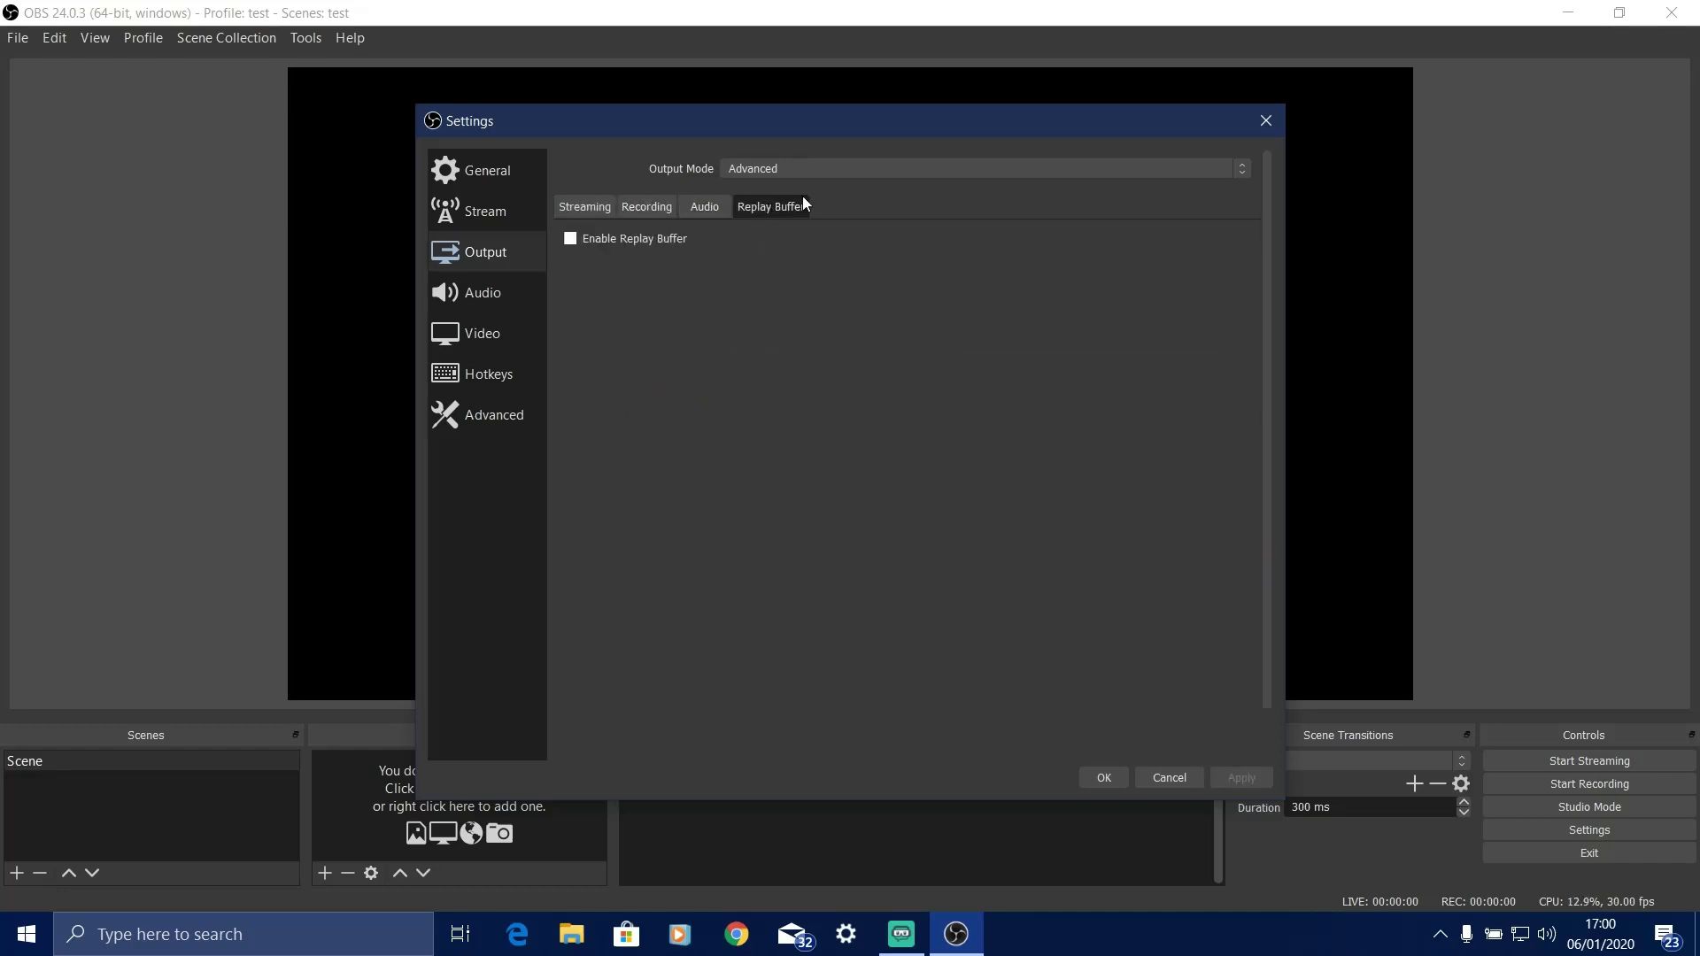
click(625, 233)
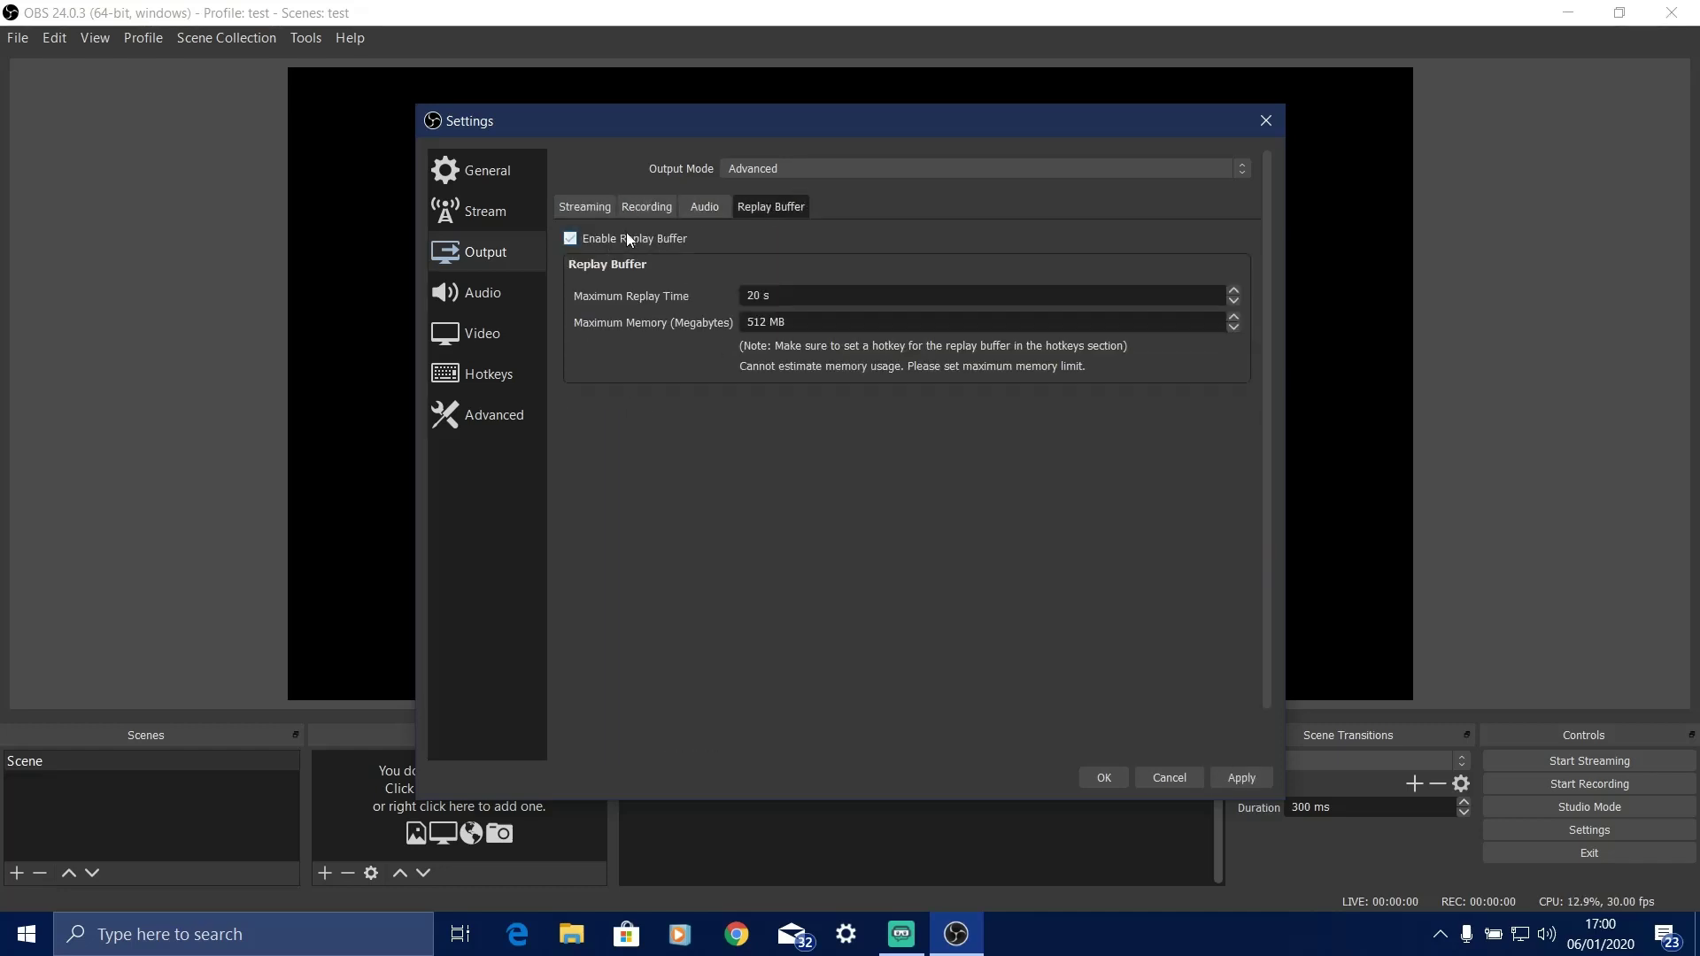
click(620, 233)
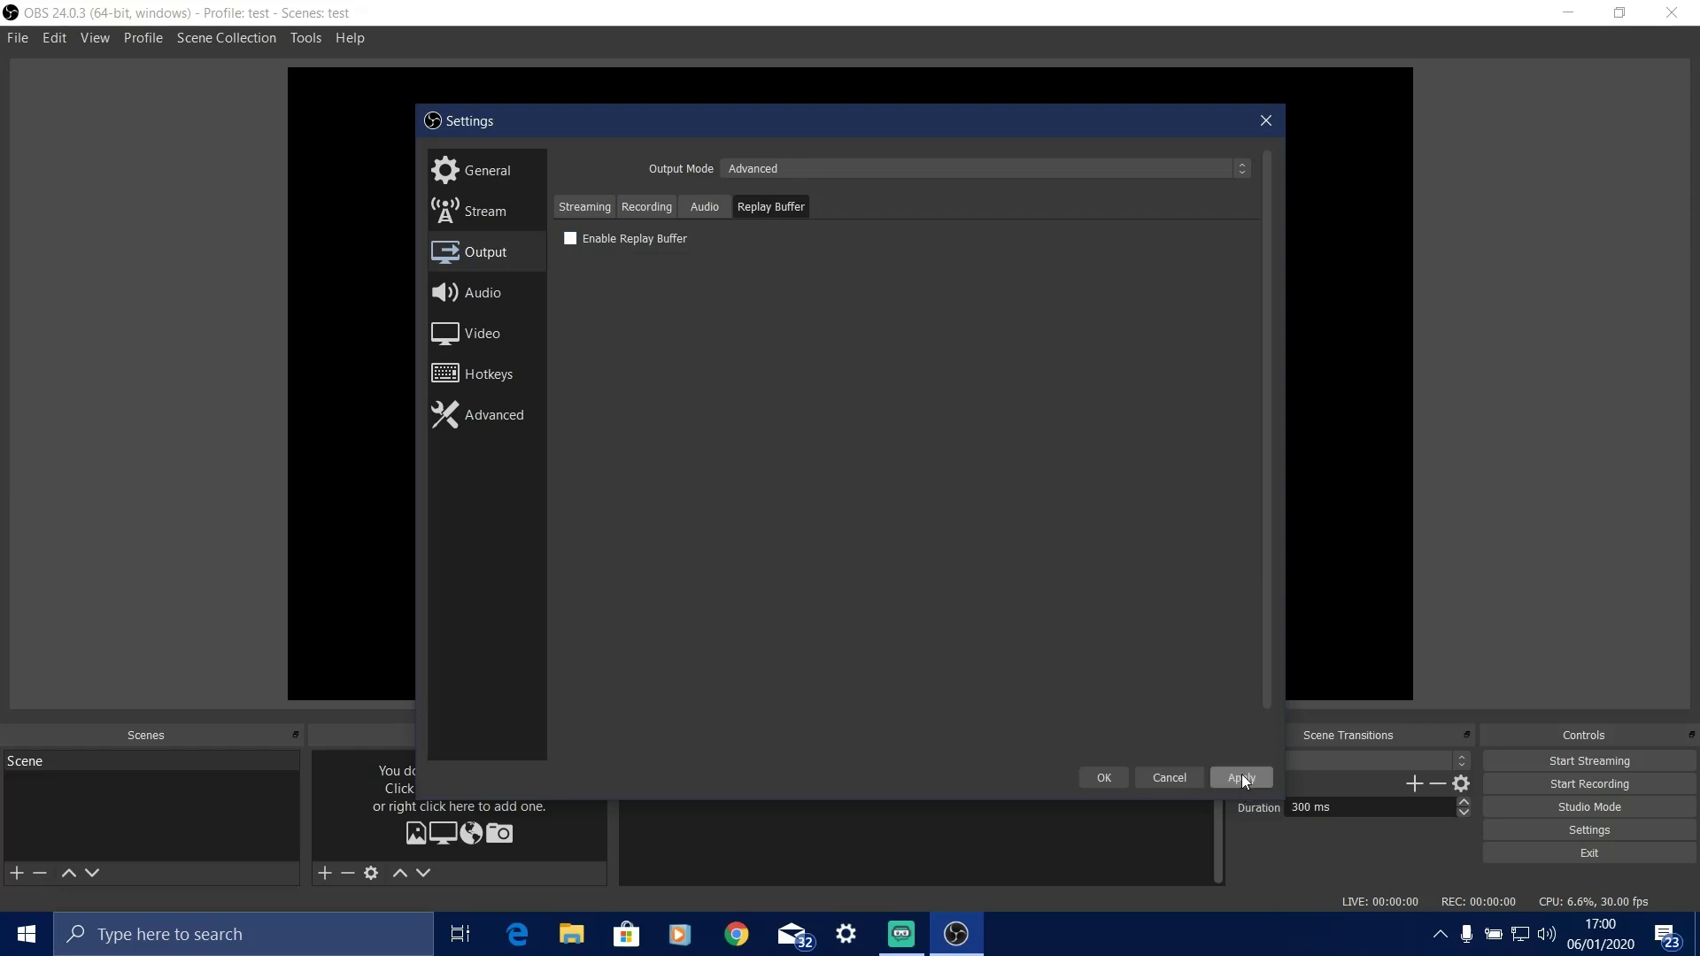
Show the Audio settings and keep the sample rate at 44.1khz
click(492, 294)
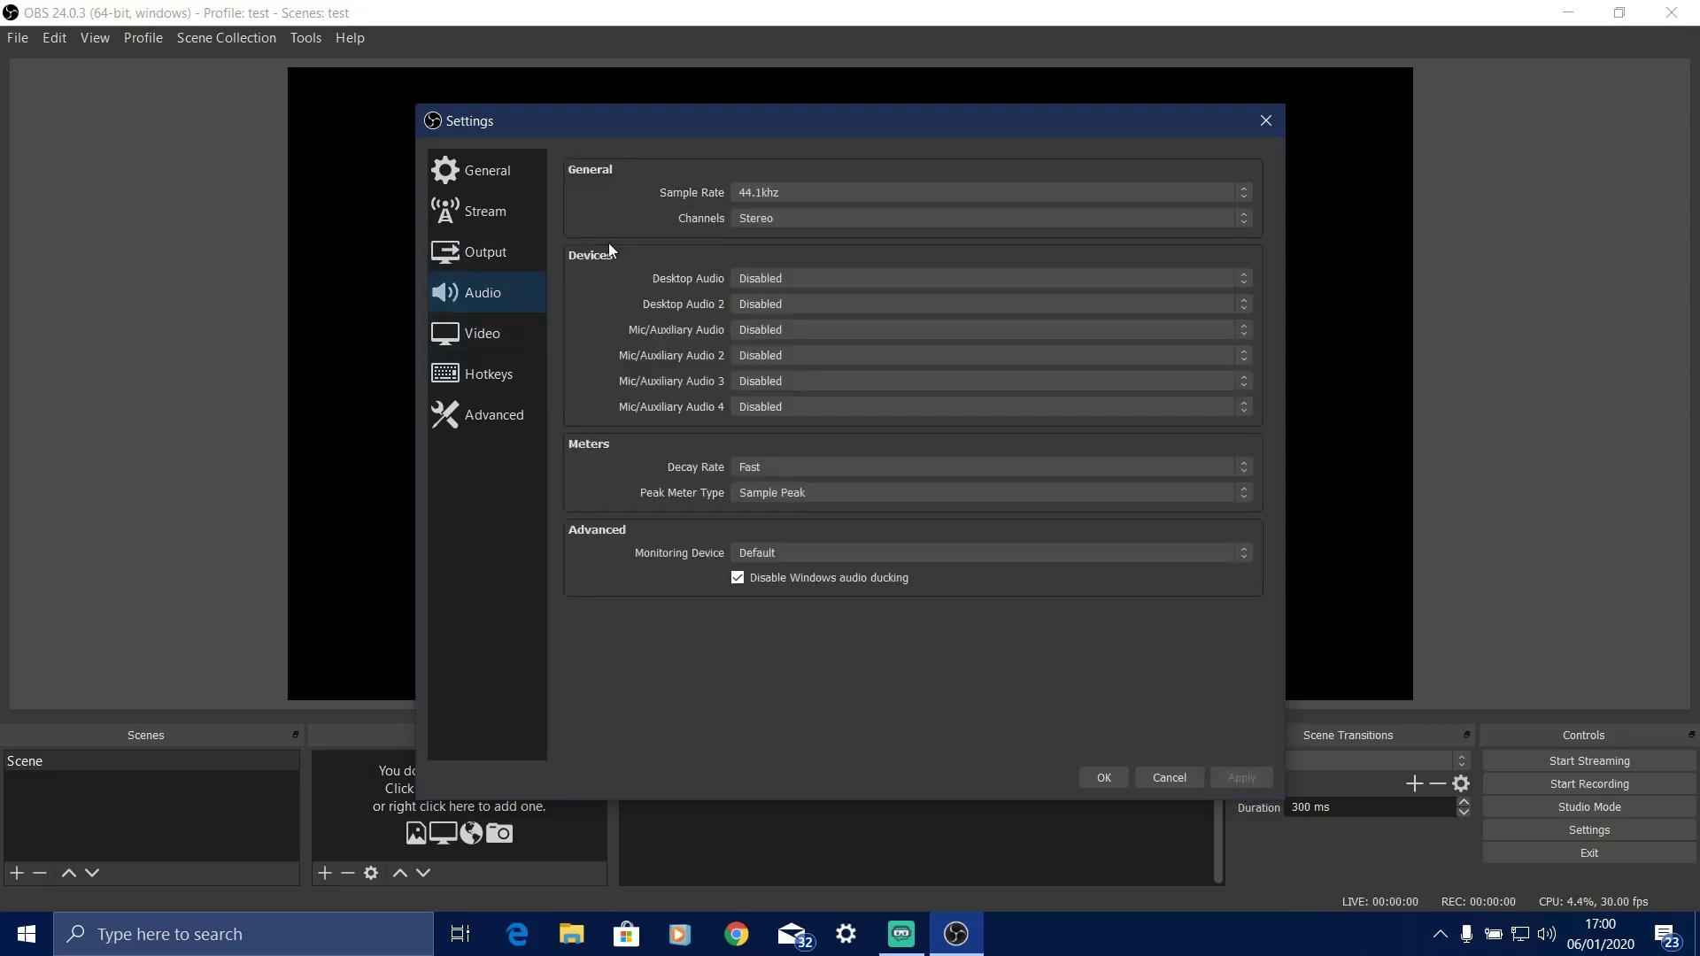
click(738, 198)
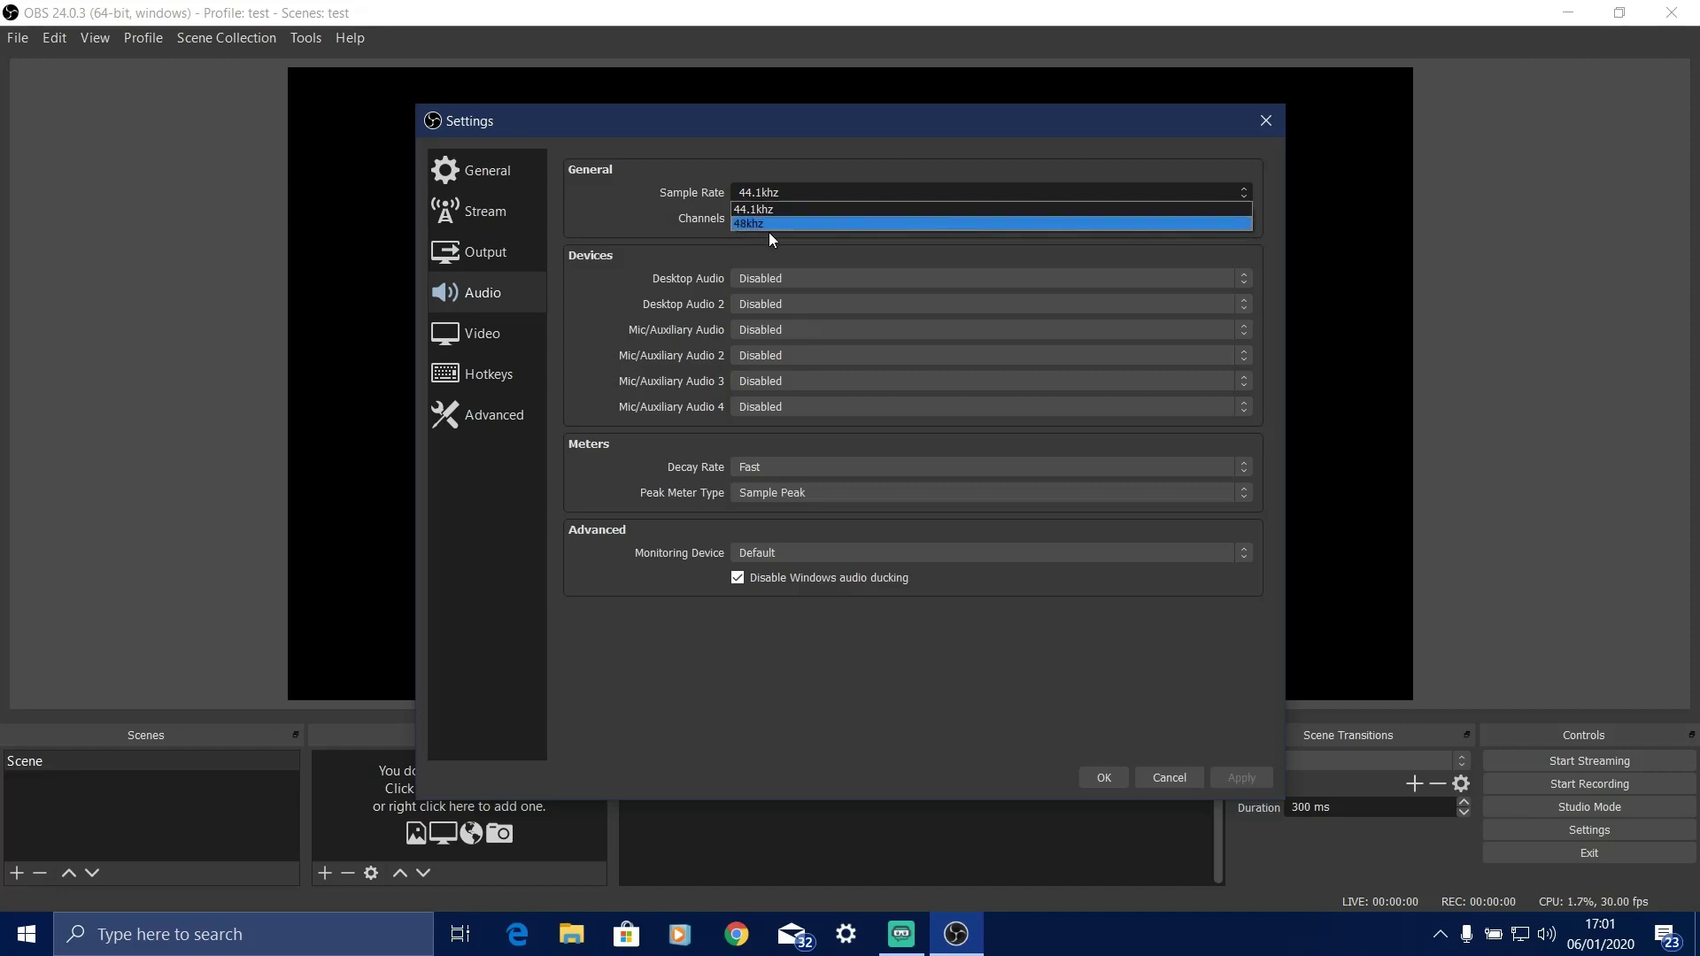
click(764, 210)
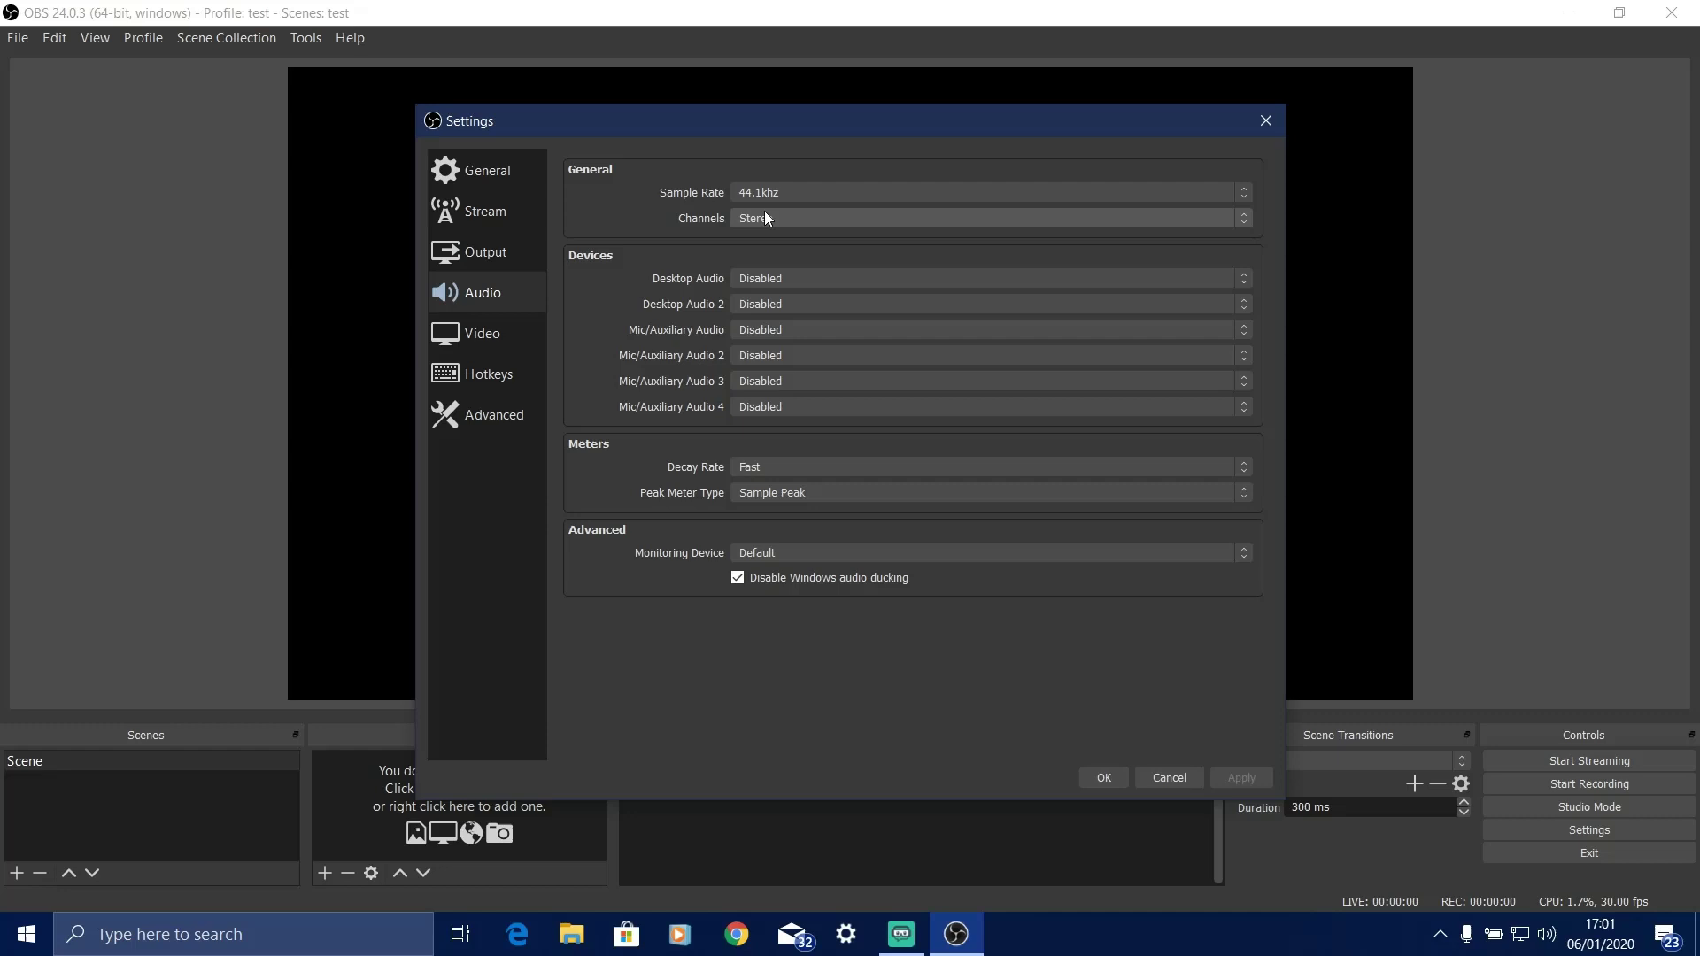
Leave the desktop, second desktop and microphone audio devices all Disabled
click(763, 274)
click(763, 275)
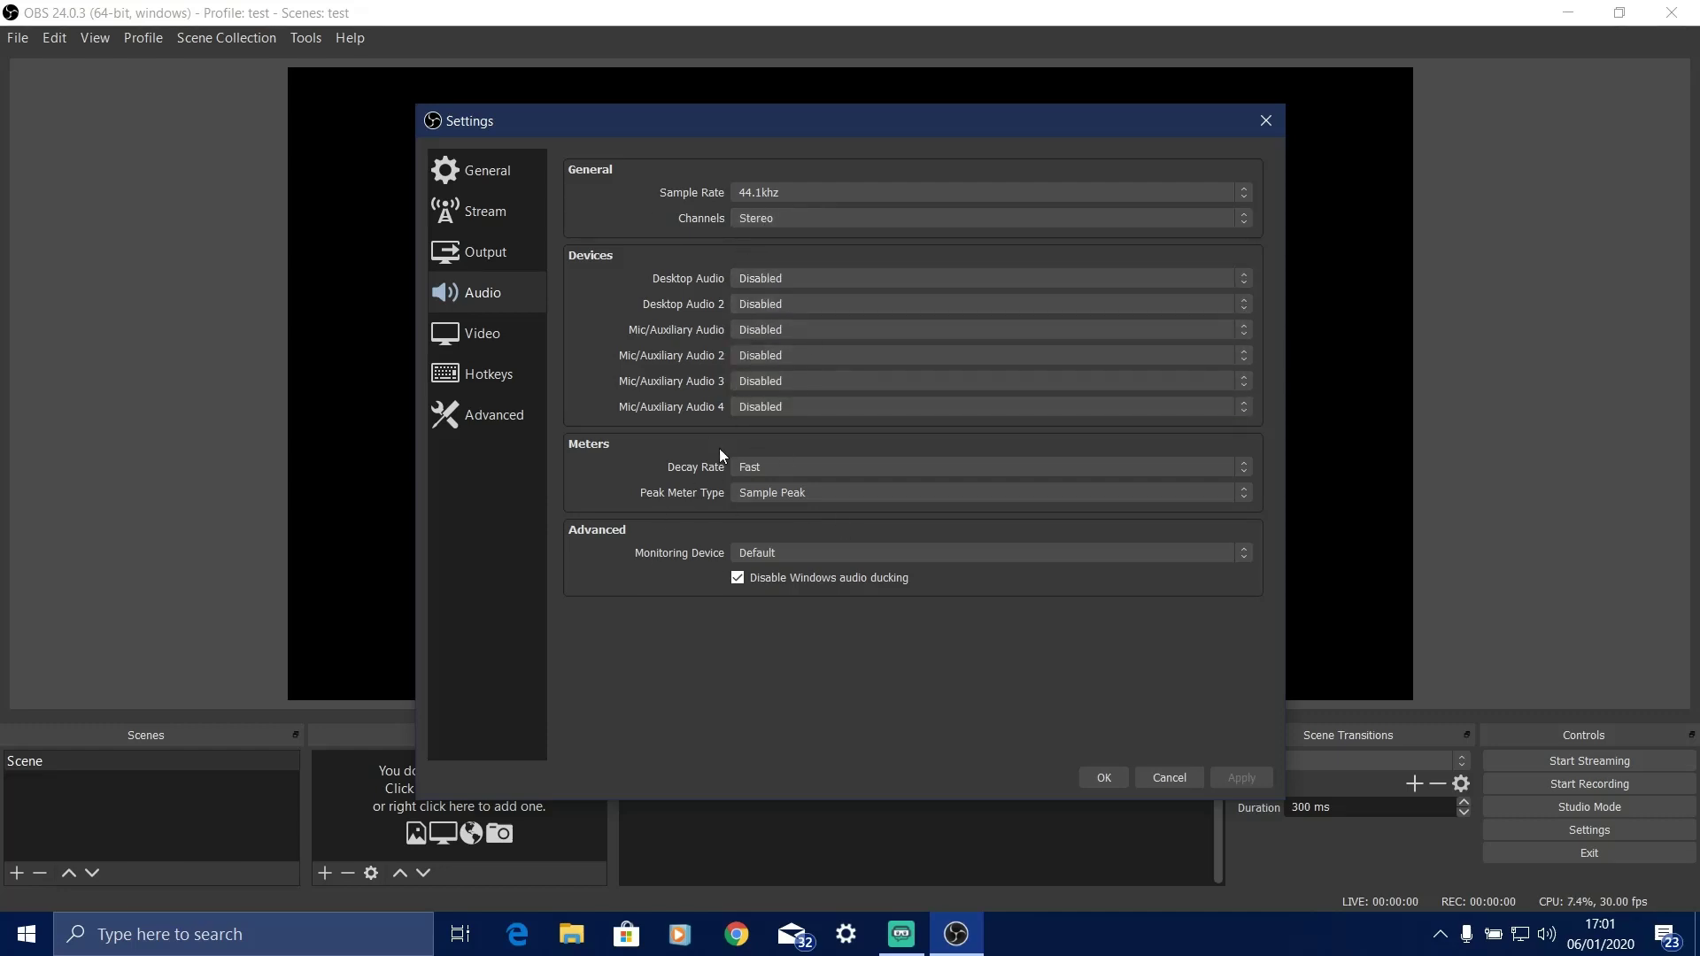
click(814, 275)
click(787, 296)
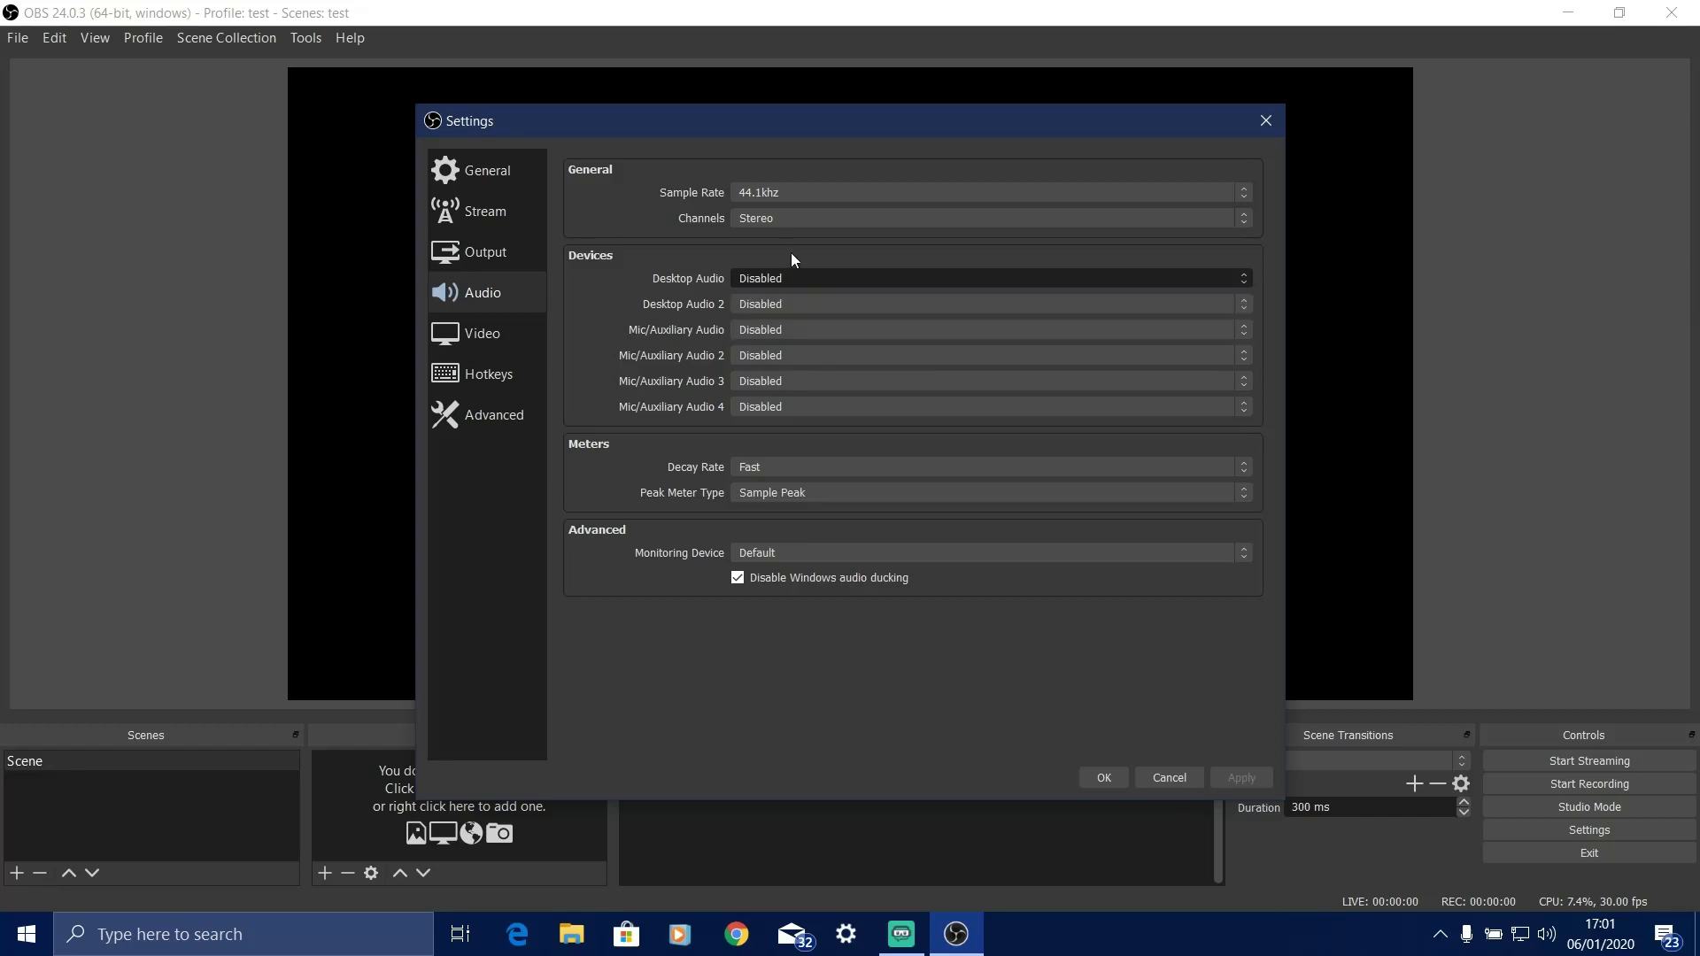
click(779, 328)
click(761, 347)
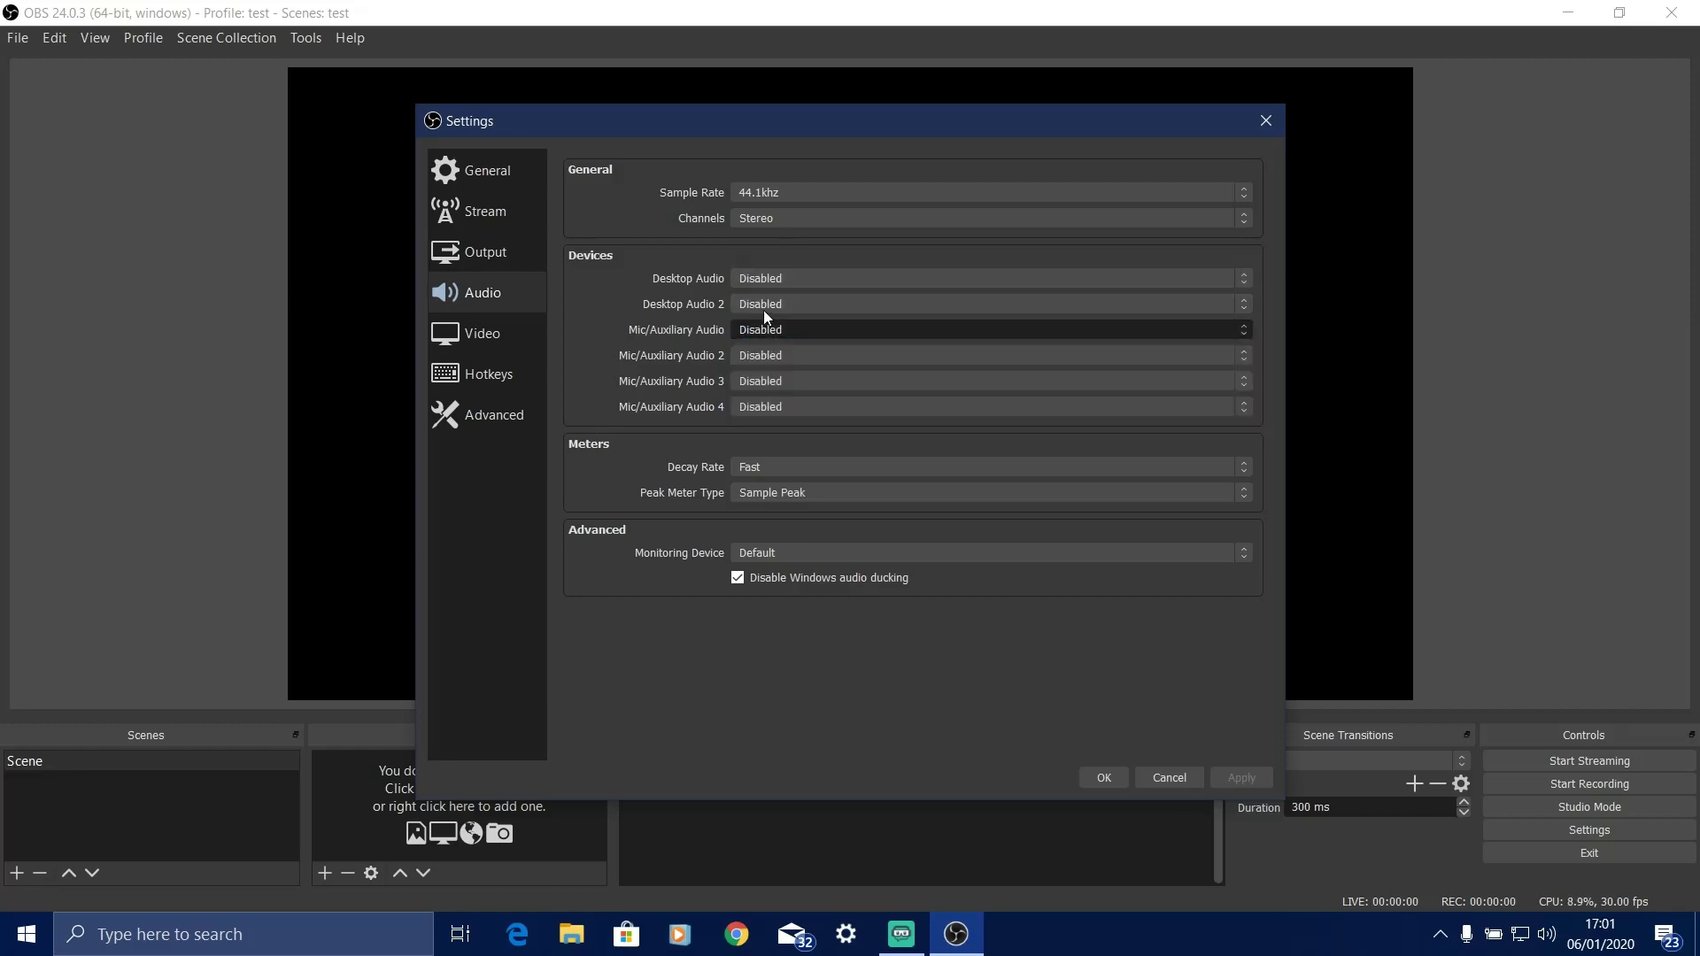
click(763, 306)
click(752, 321)
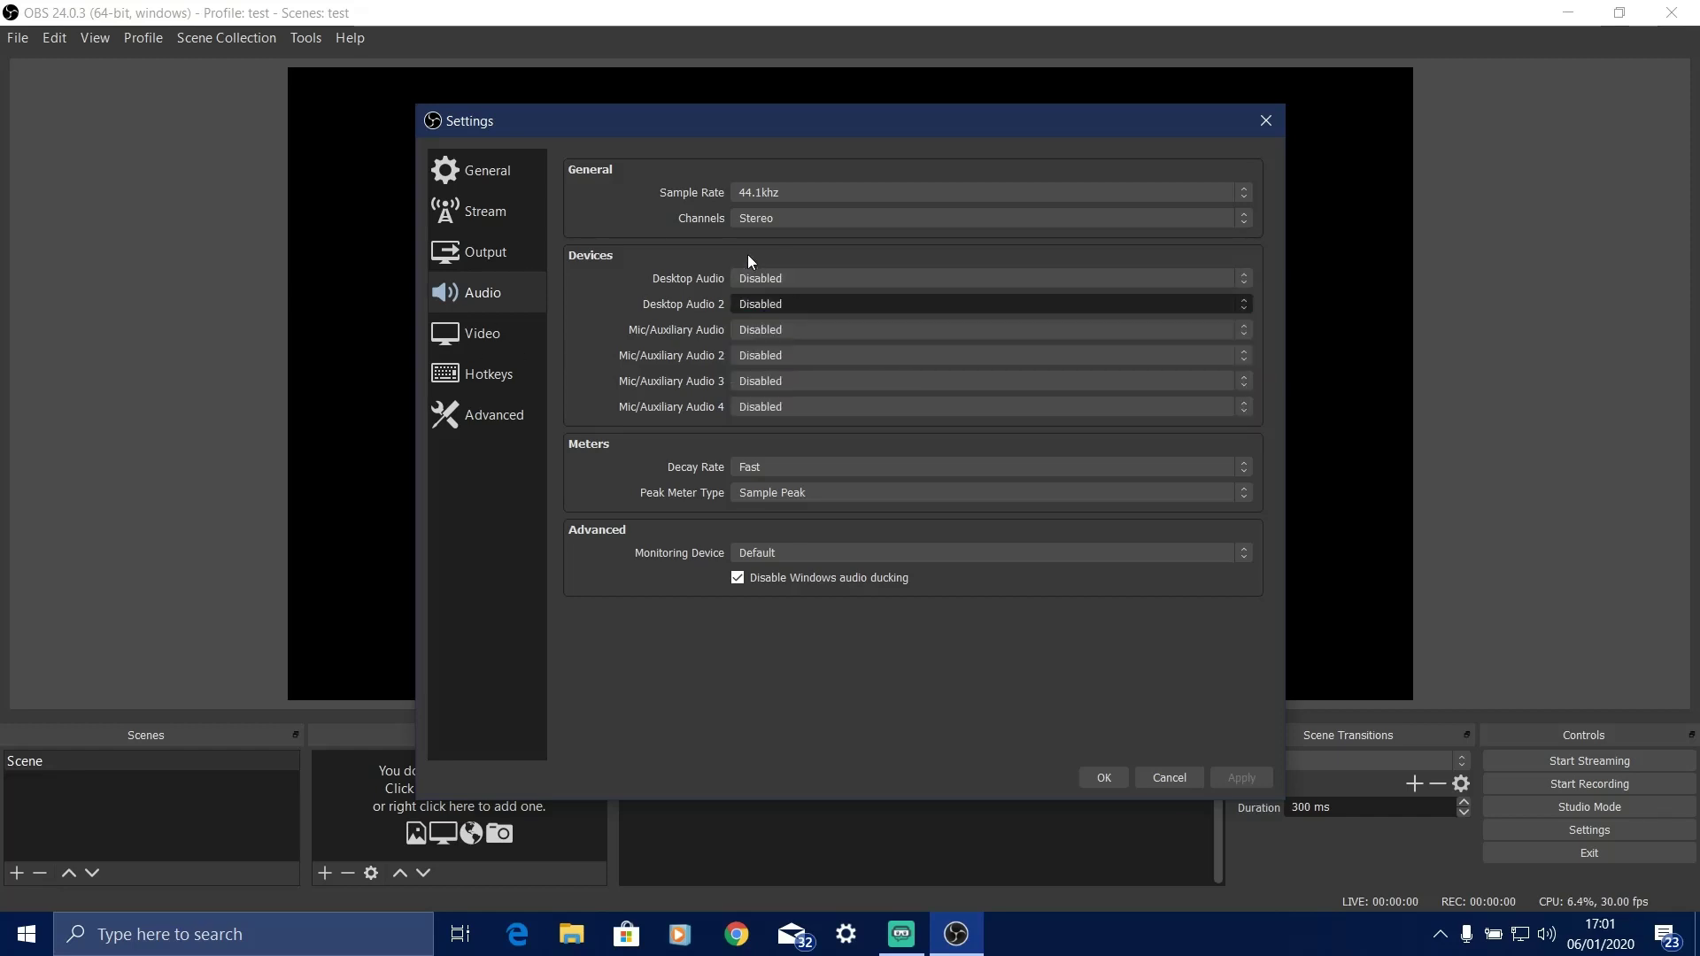
On the Video page, try 1280x720 output, keep Lanczos, then restore 1920x1080
click(493, 343)
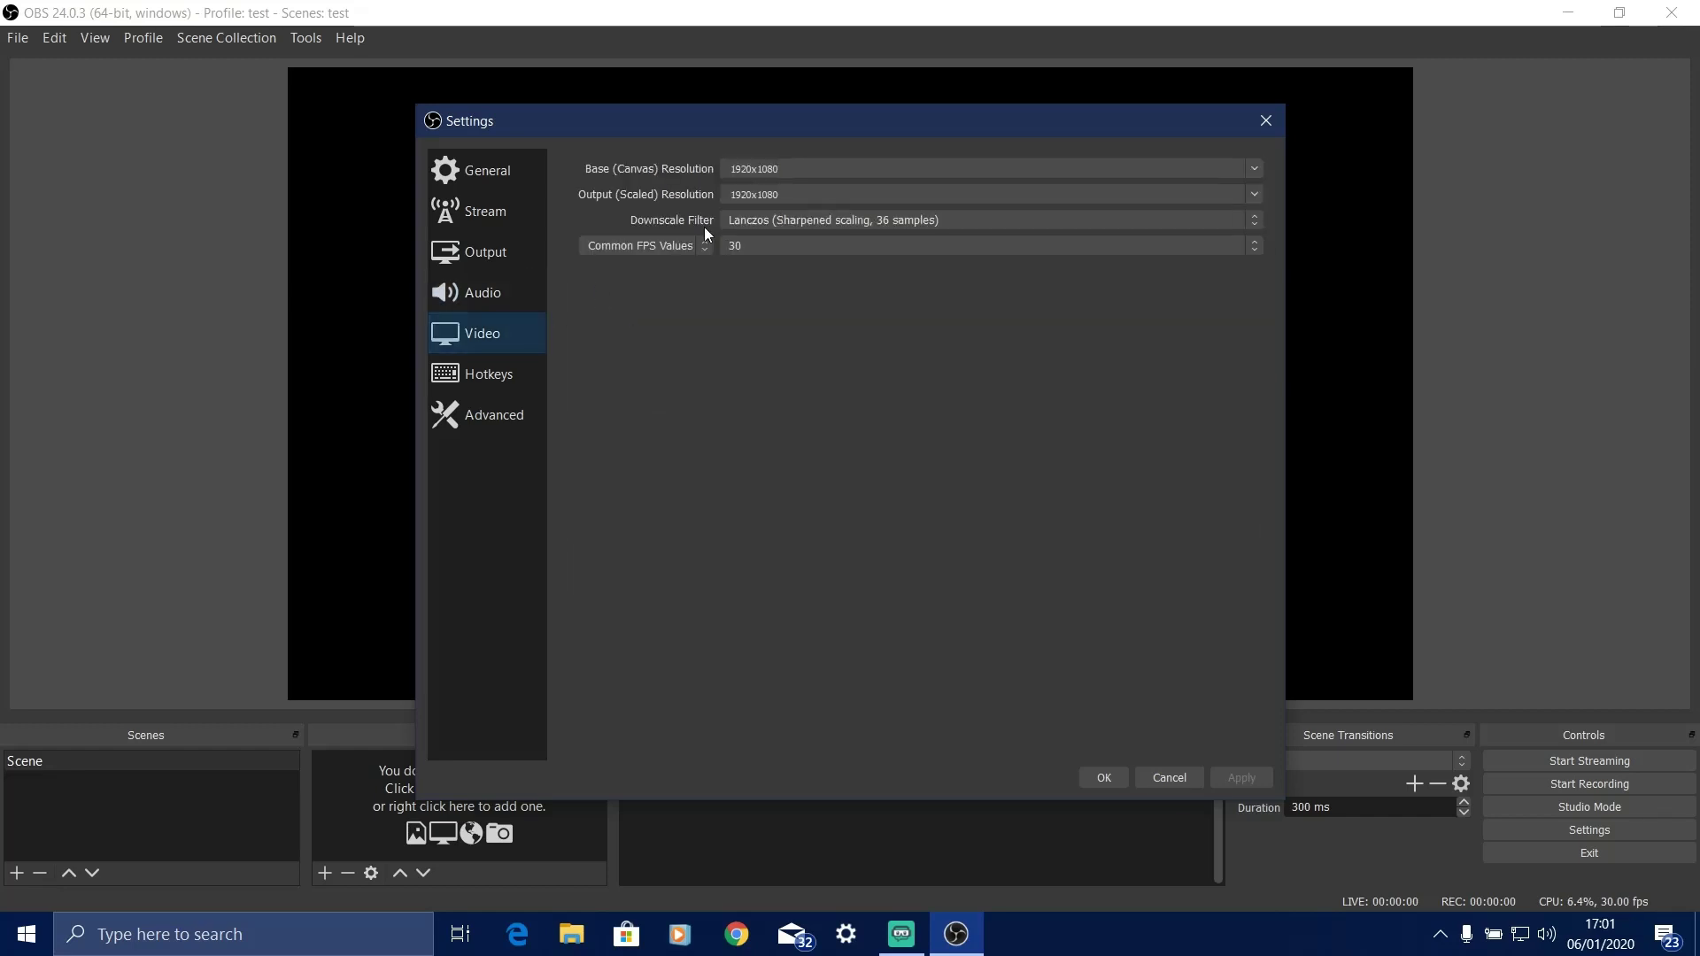
click(1256, 193)
click(811, 248)
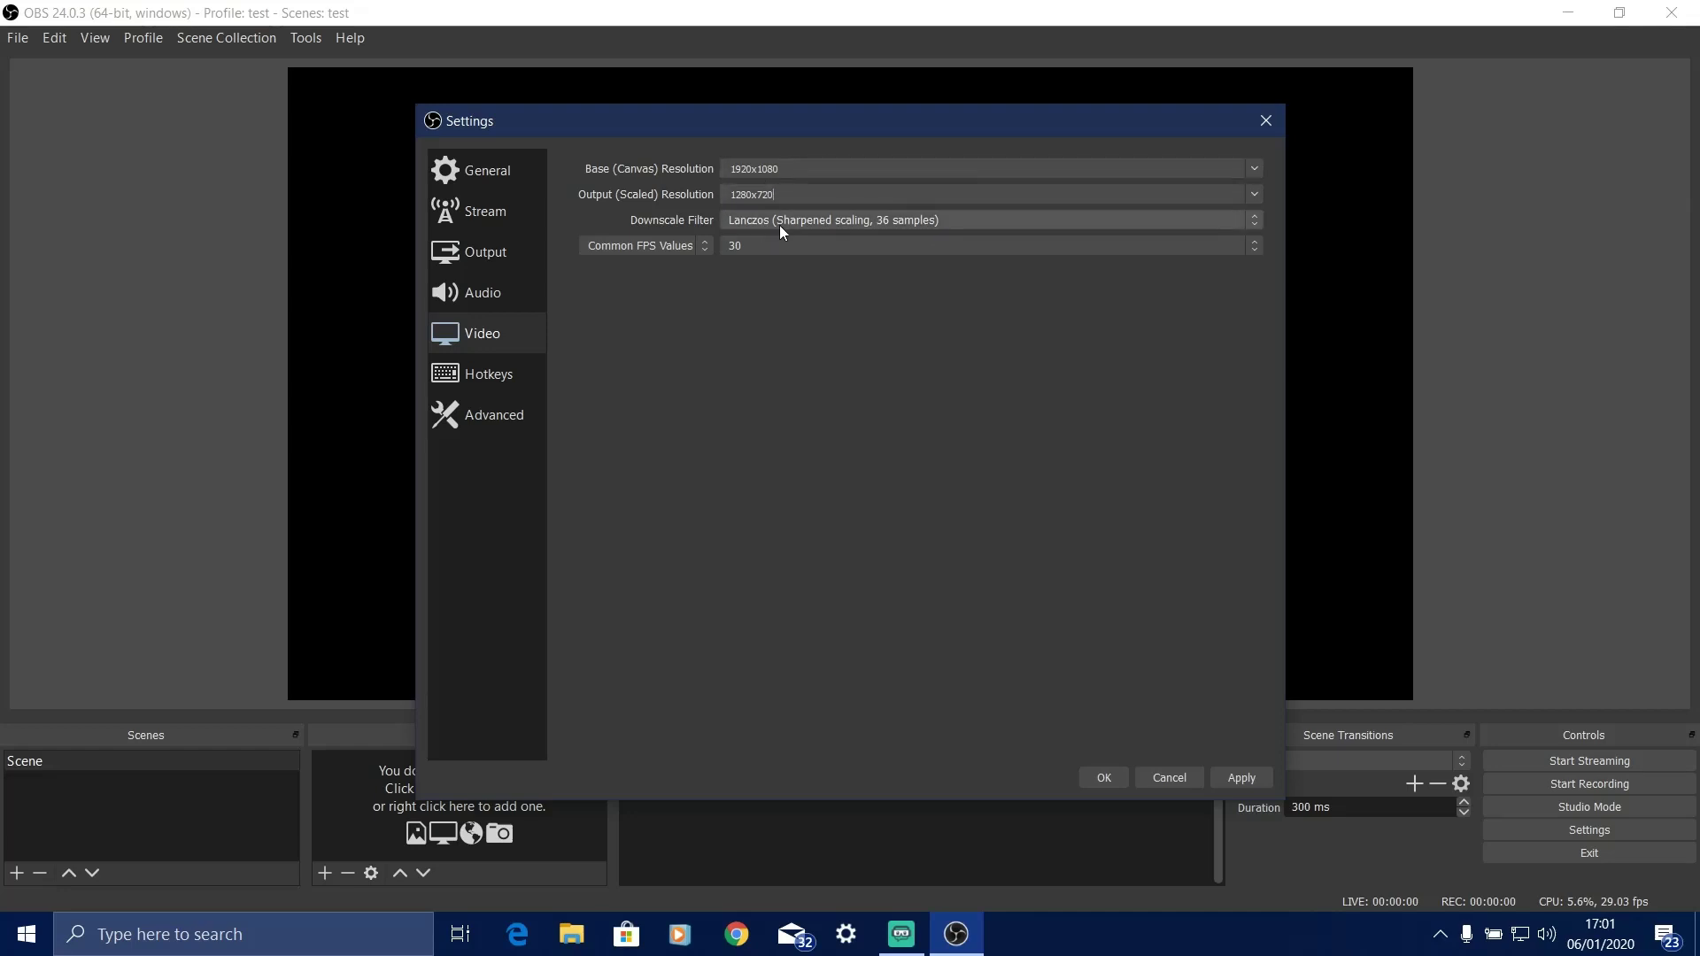
click(780, 229)
click(846, 282)
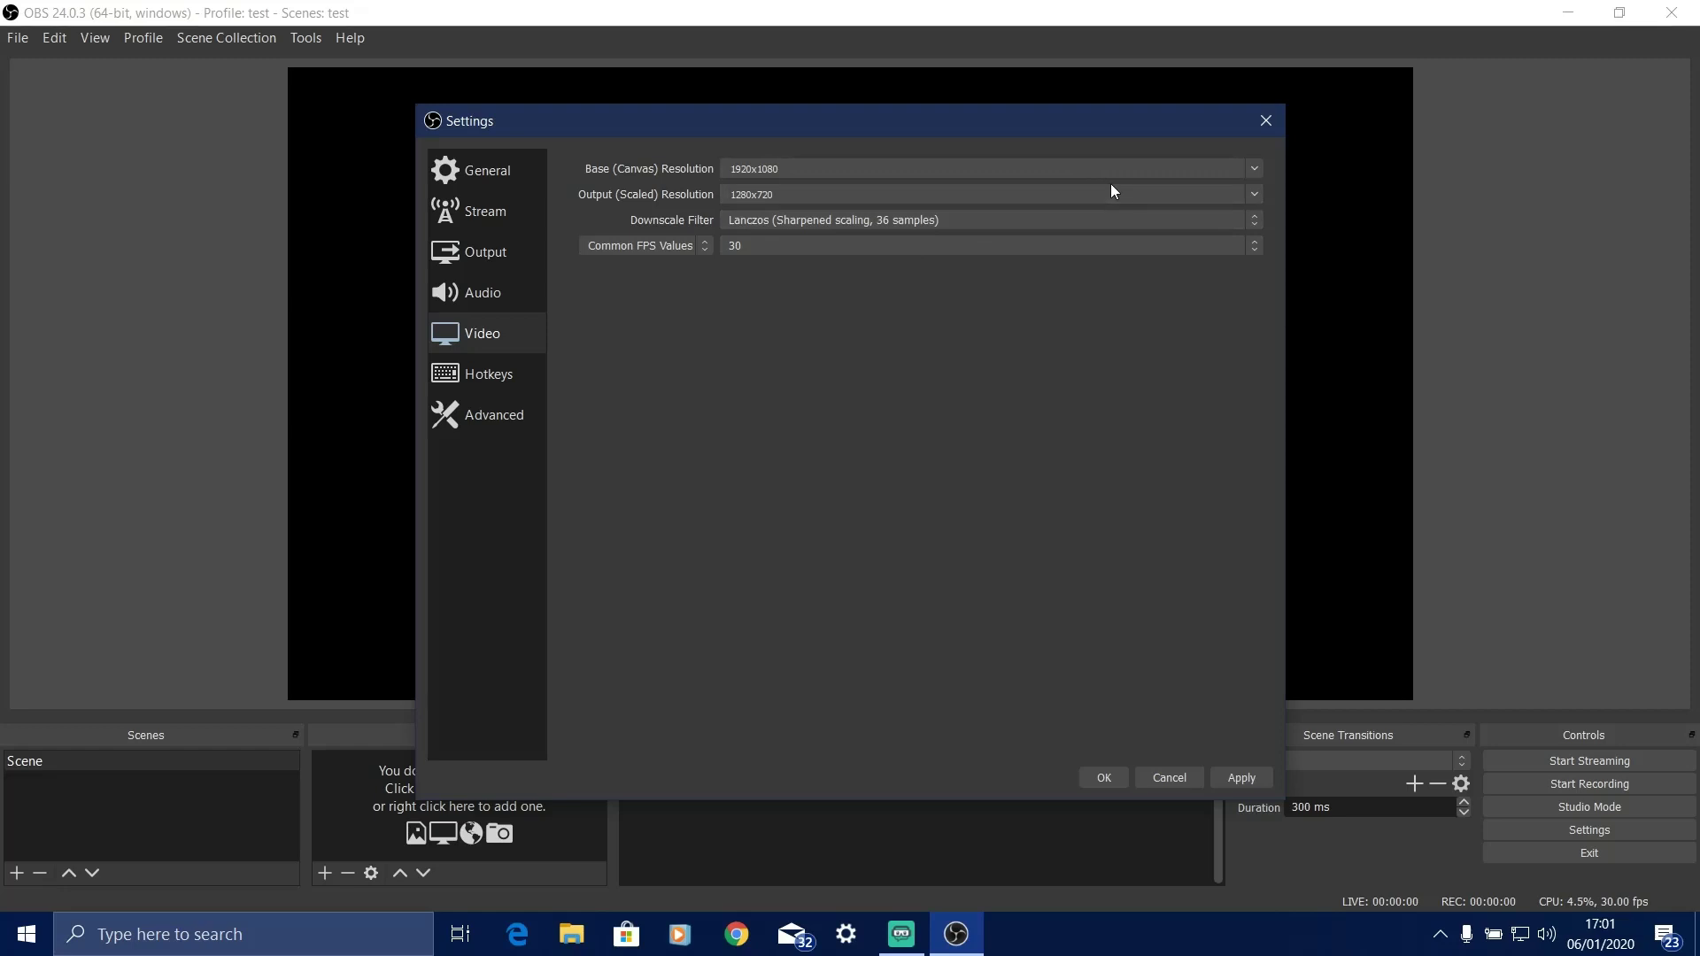
click(1256, 192)
click(832, 211)
Keep the Advanced page's process priority set to High
click(469, 415)
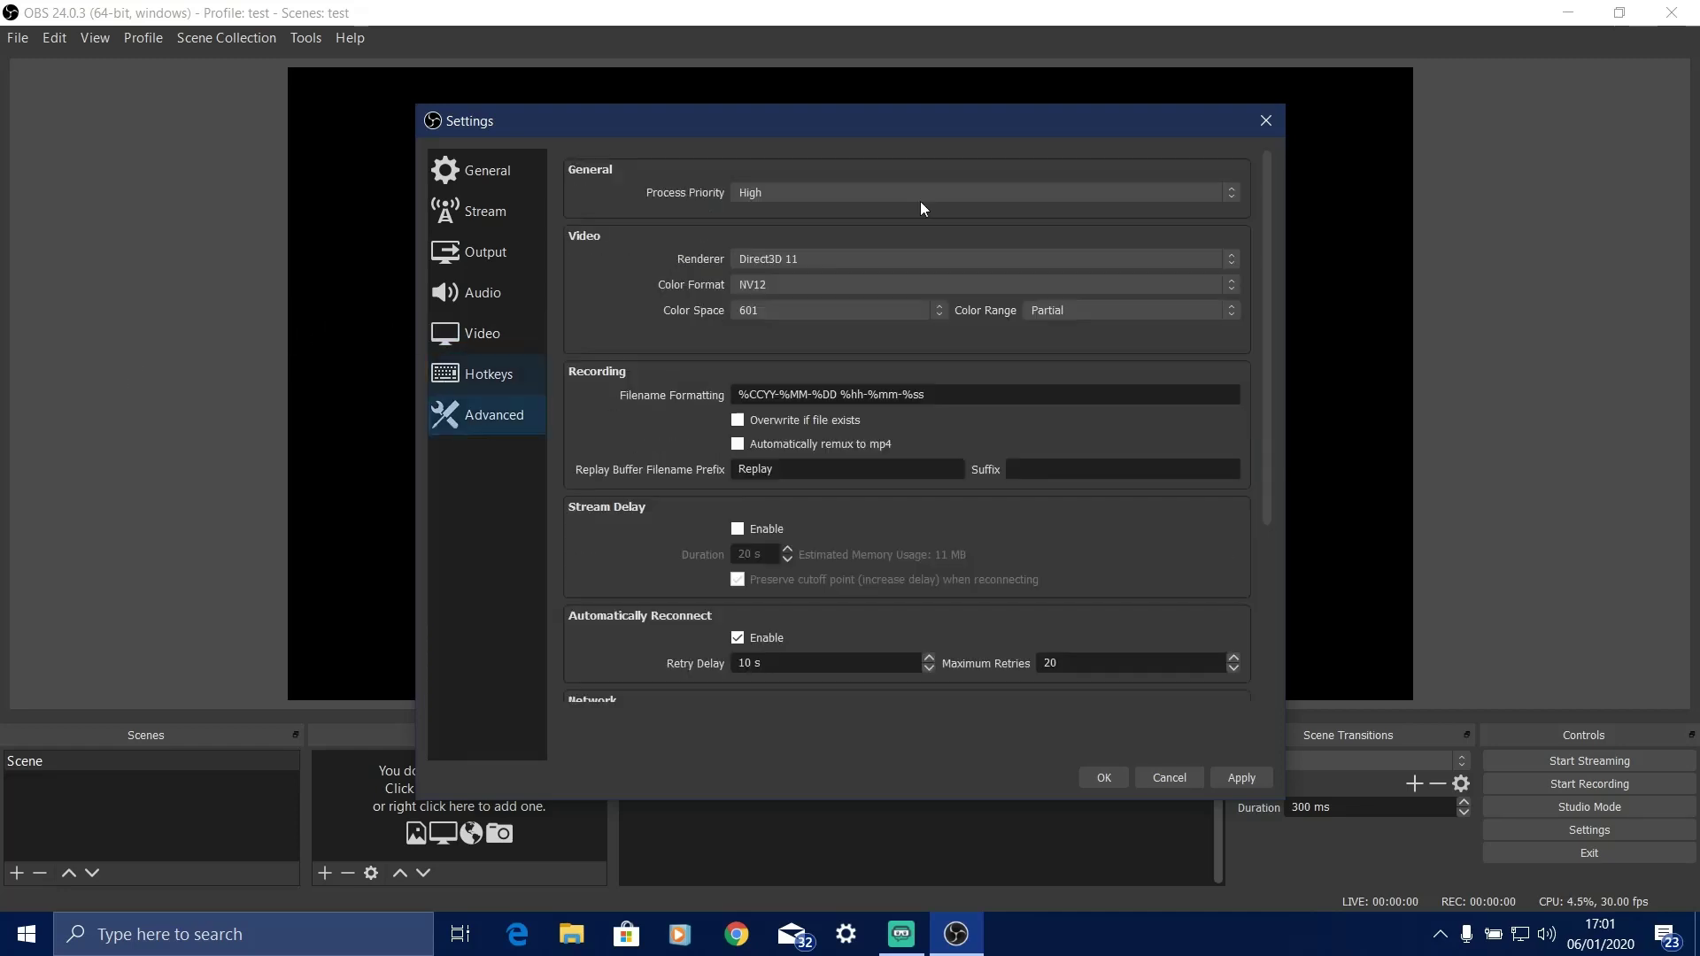
click(784, 195)
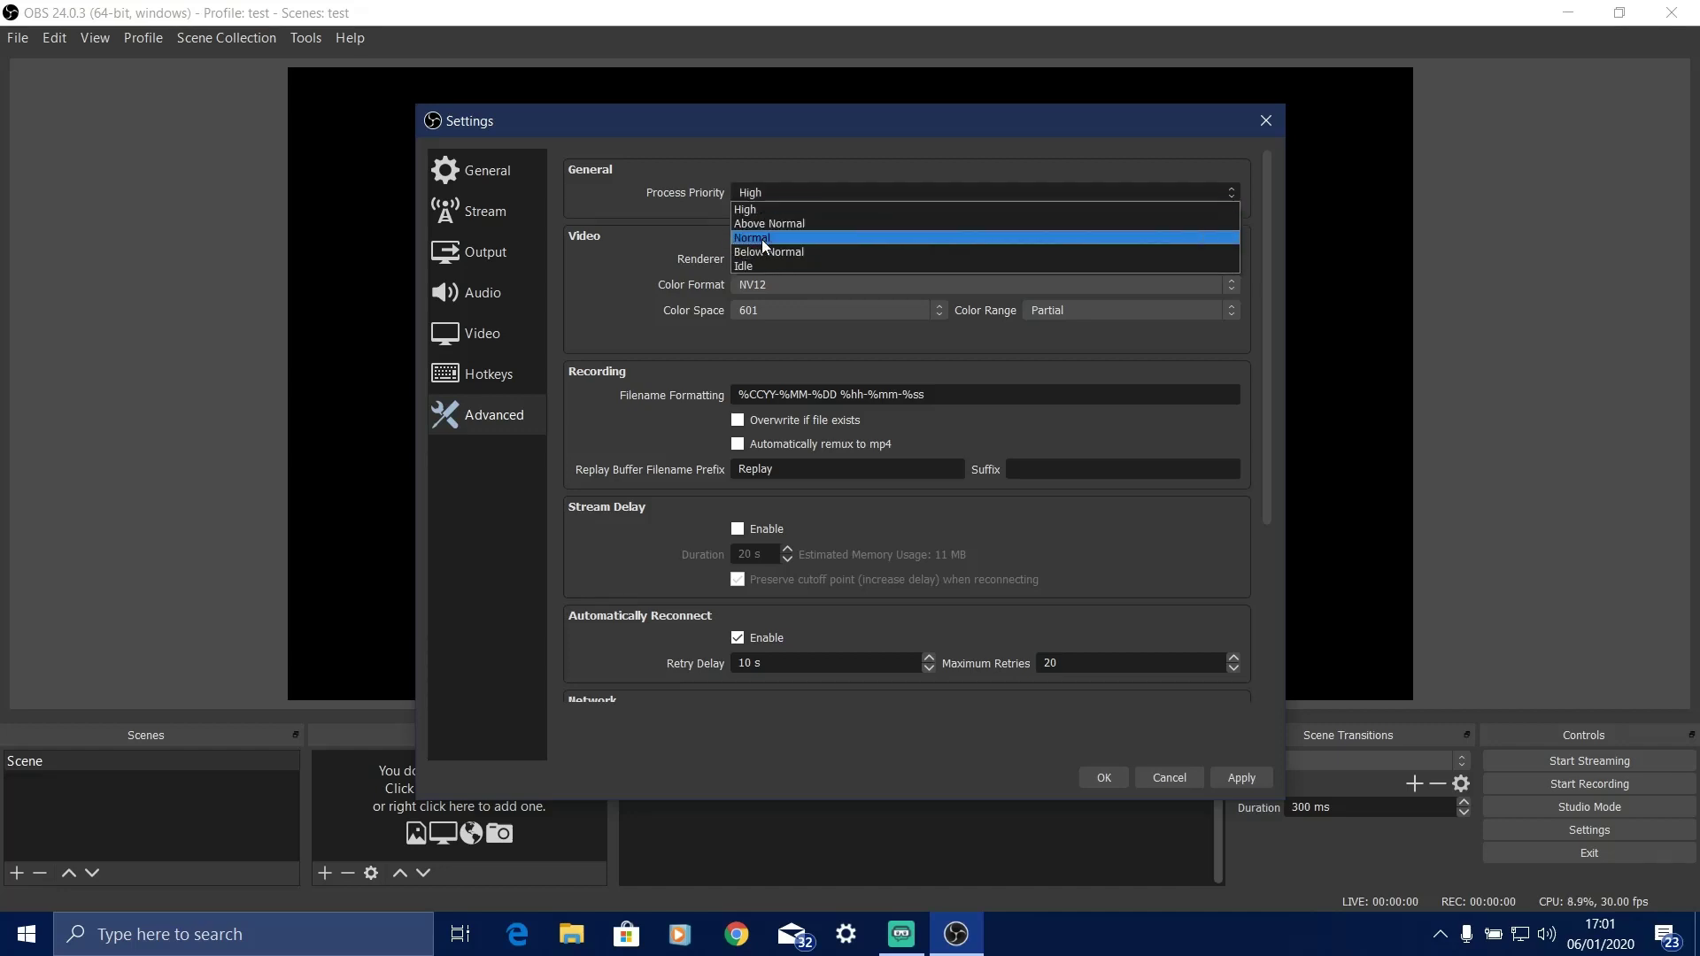
click(762, 239)
click(791, 190)
click(770, 209)
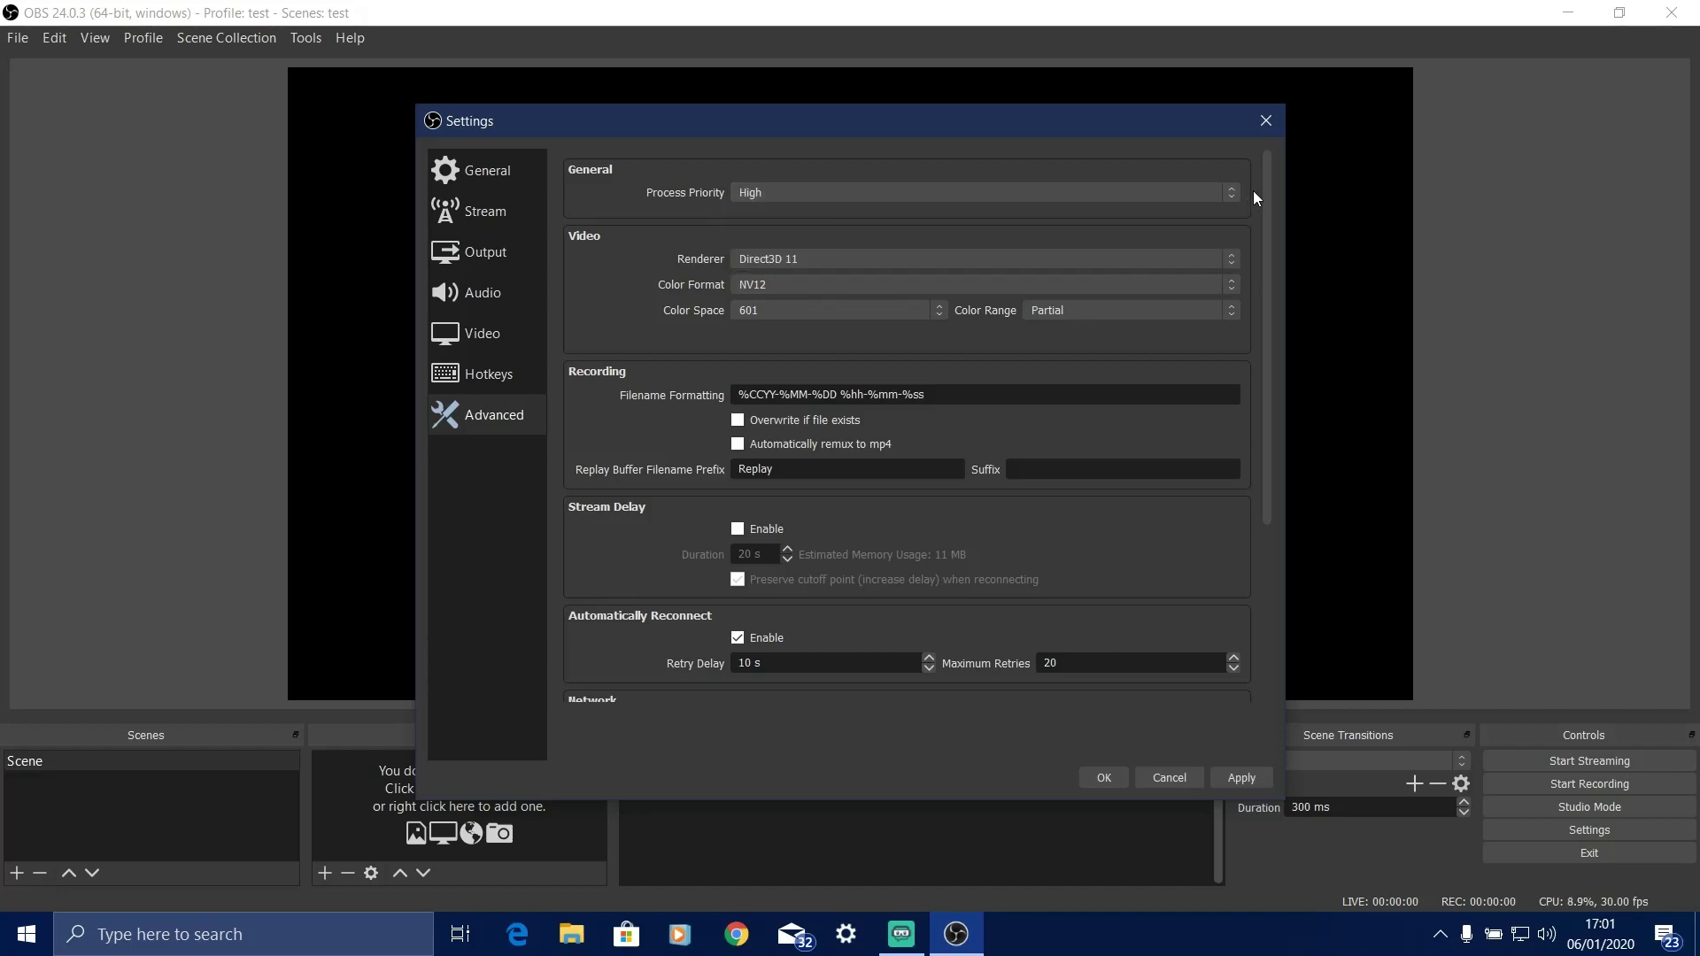
Turn on 'Dynamically change bitrate to manage congestion'
scroll(1251, 237, down, 5)
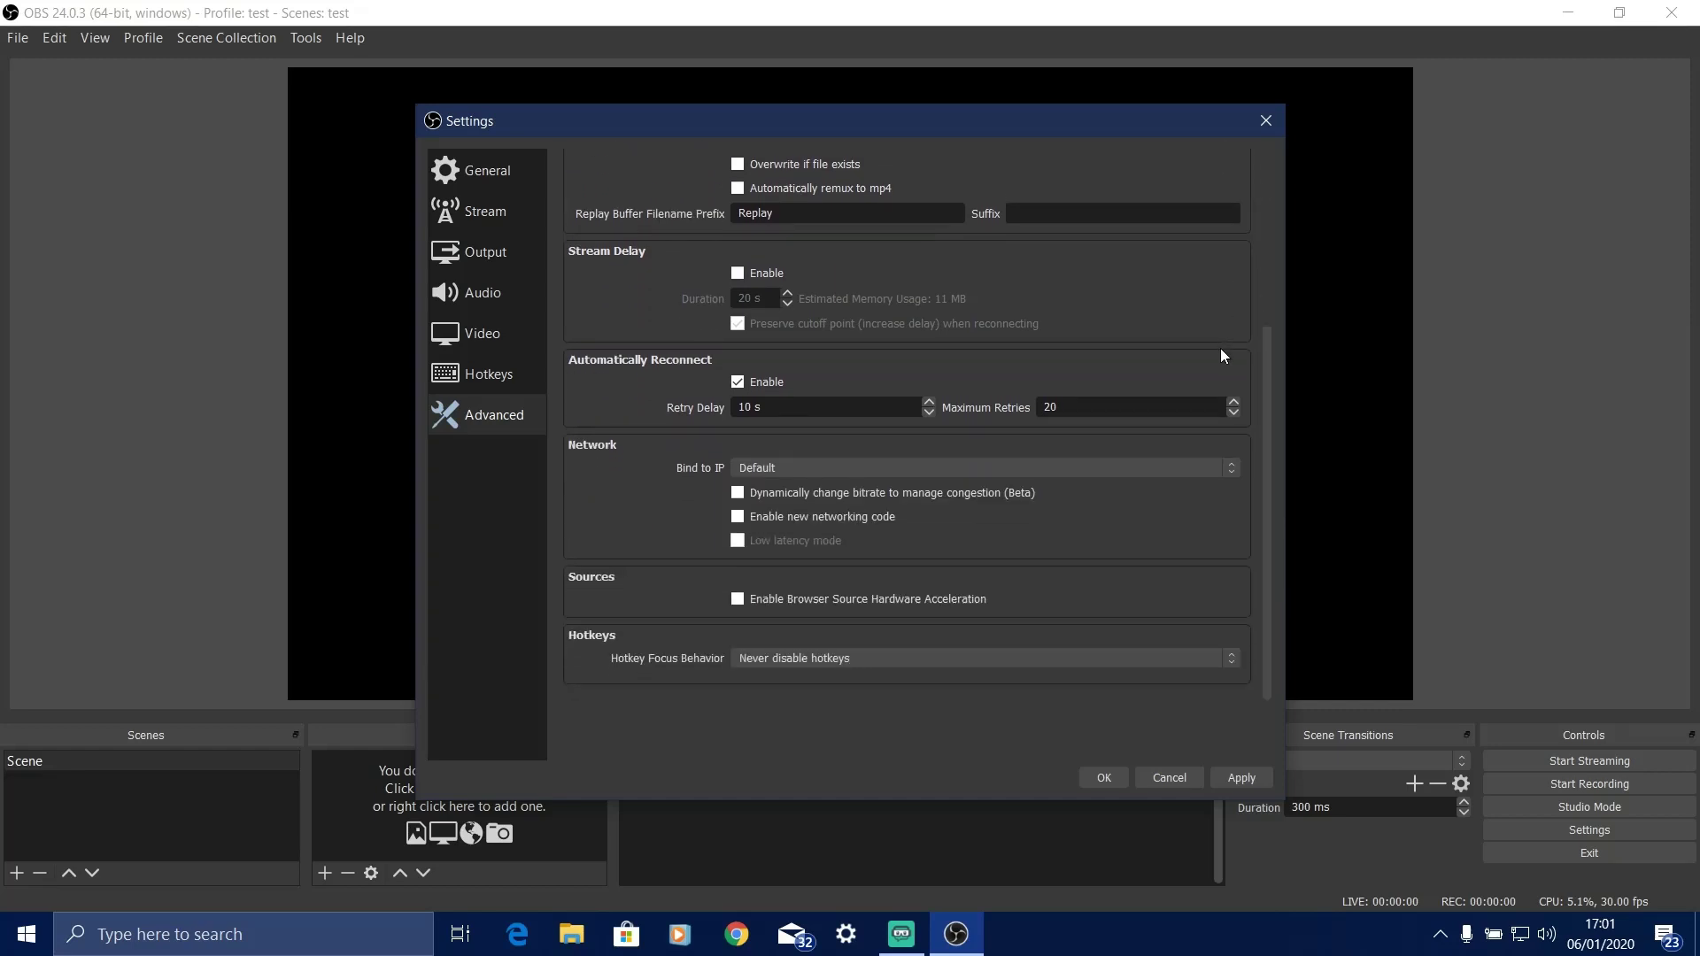
scroll(1219, 348, up, 3)
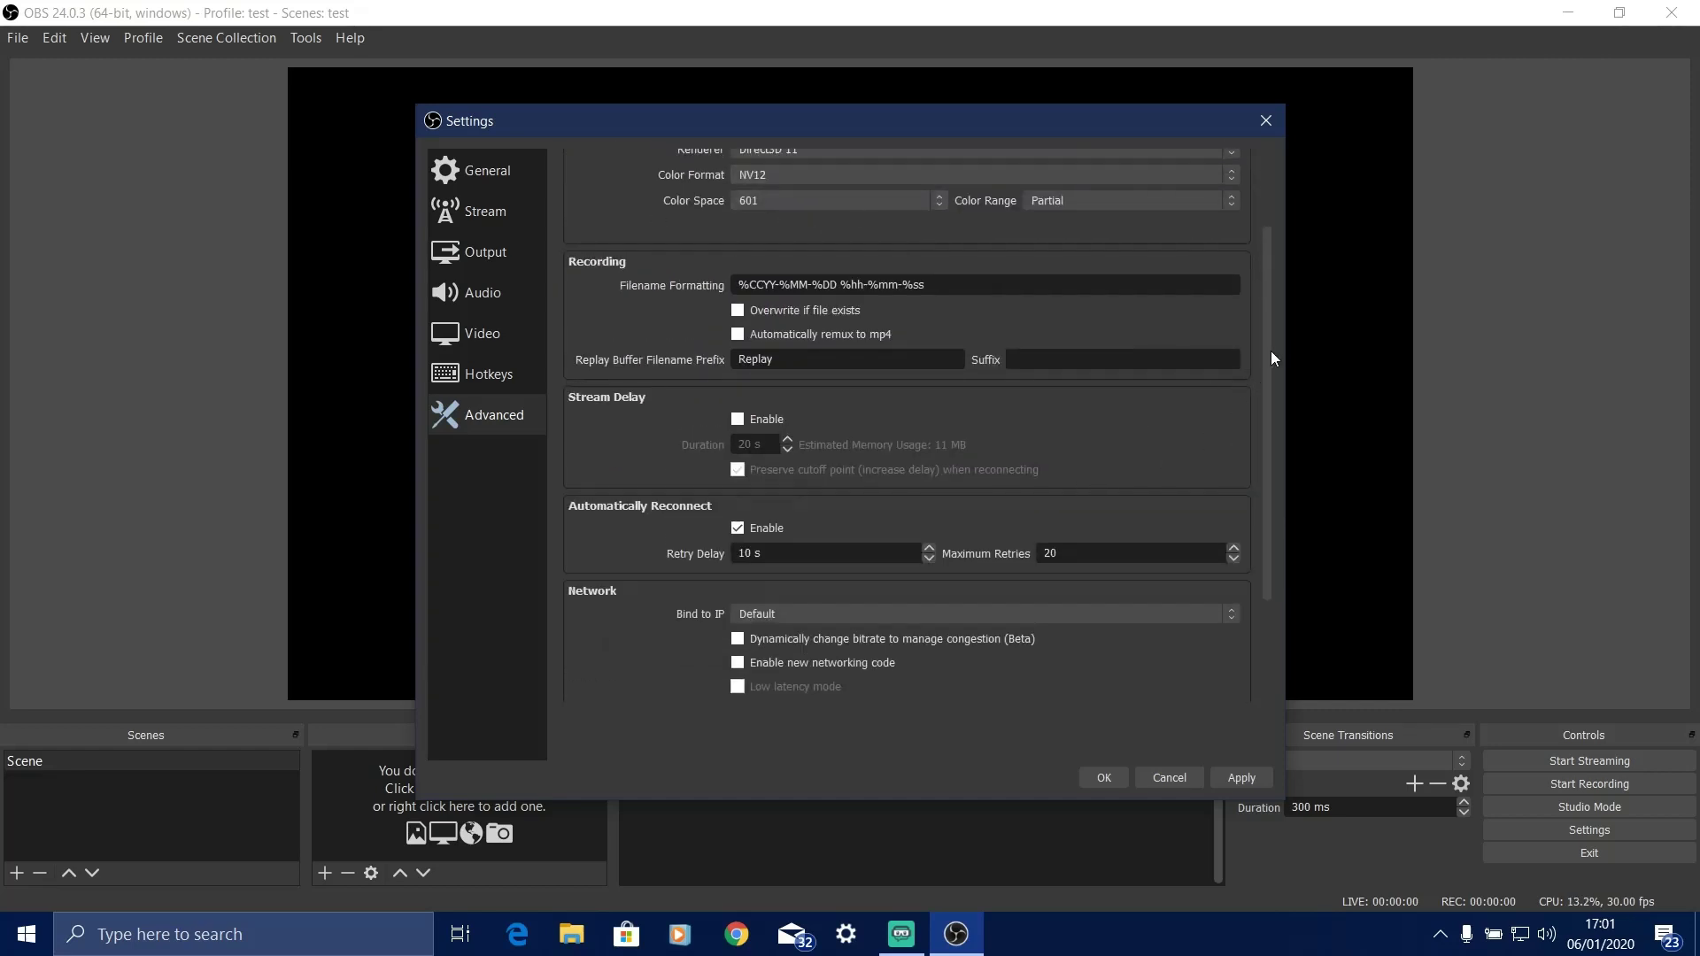
scroll(1257, 395, down, 3)
click(741, 516)
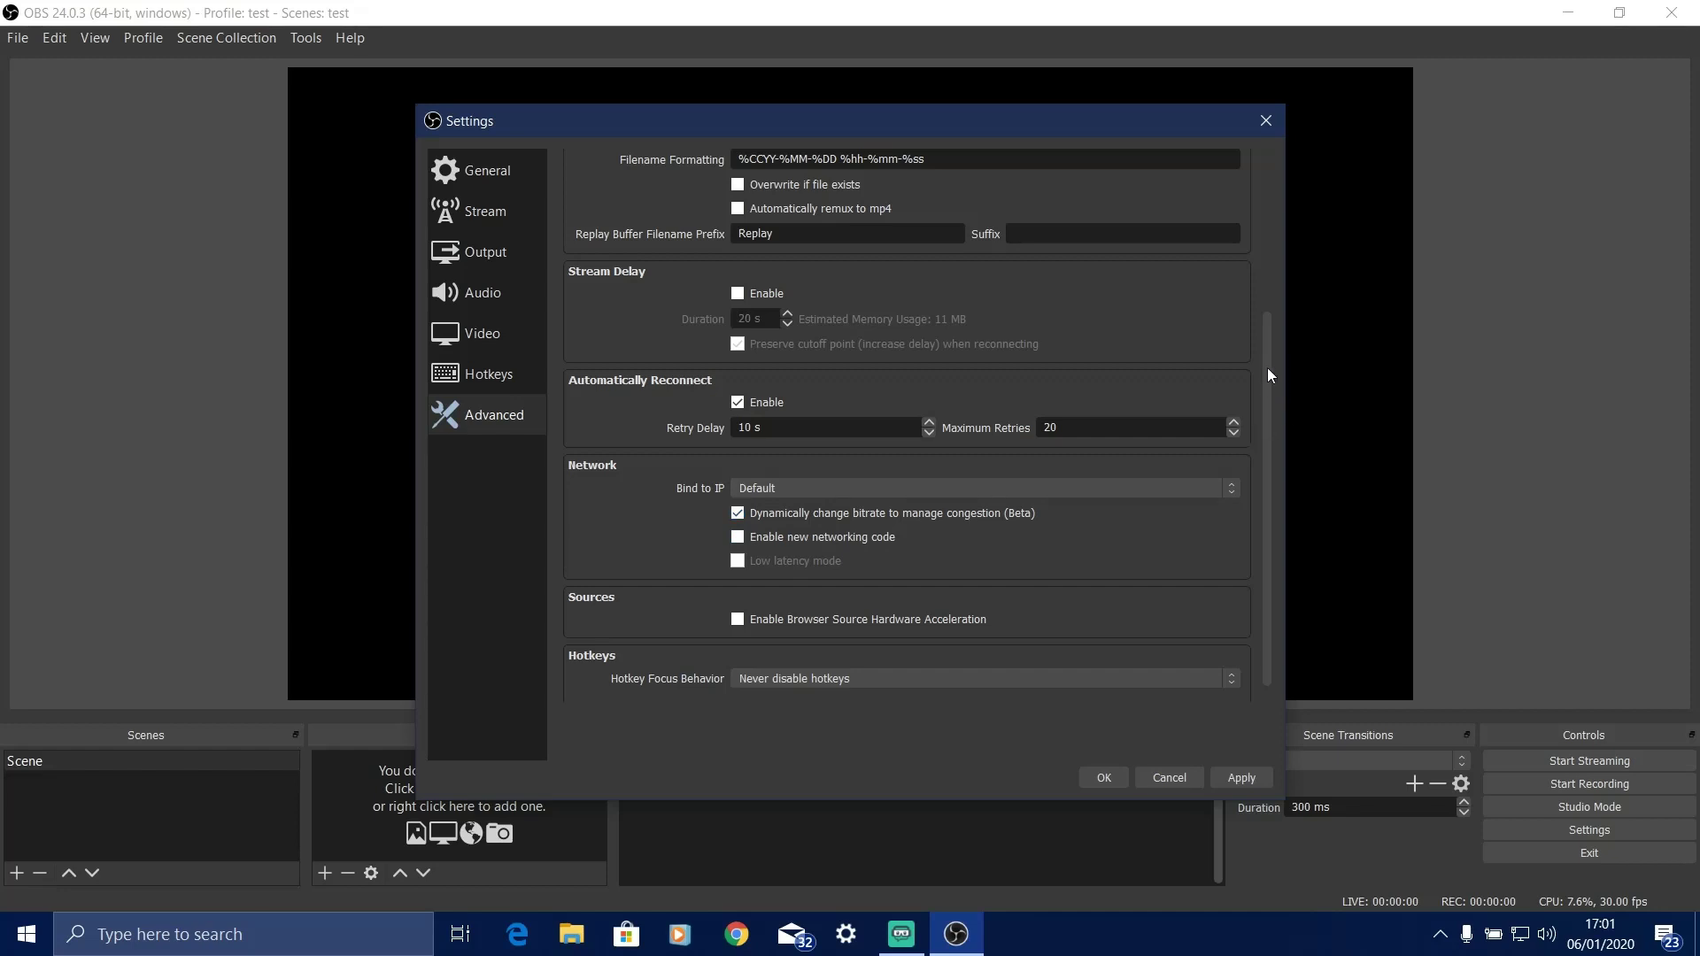
Apply the changes and close the Settings dialog with OK
scroll(1267, 368, down, 1)
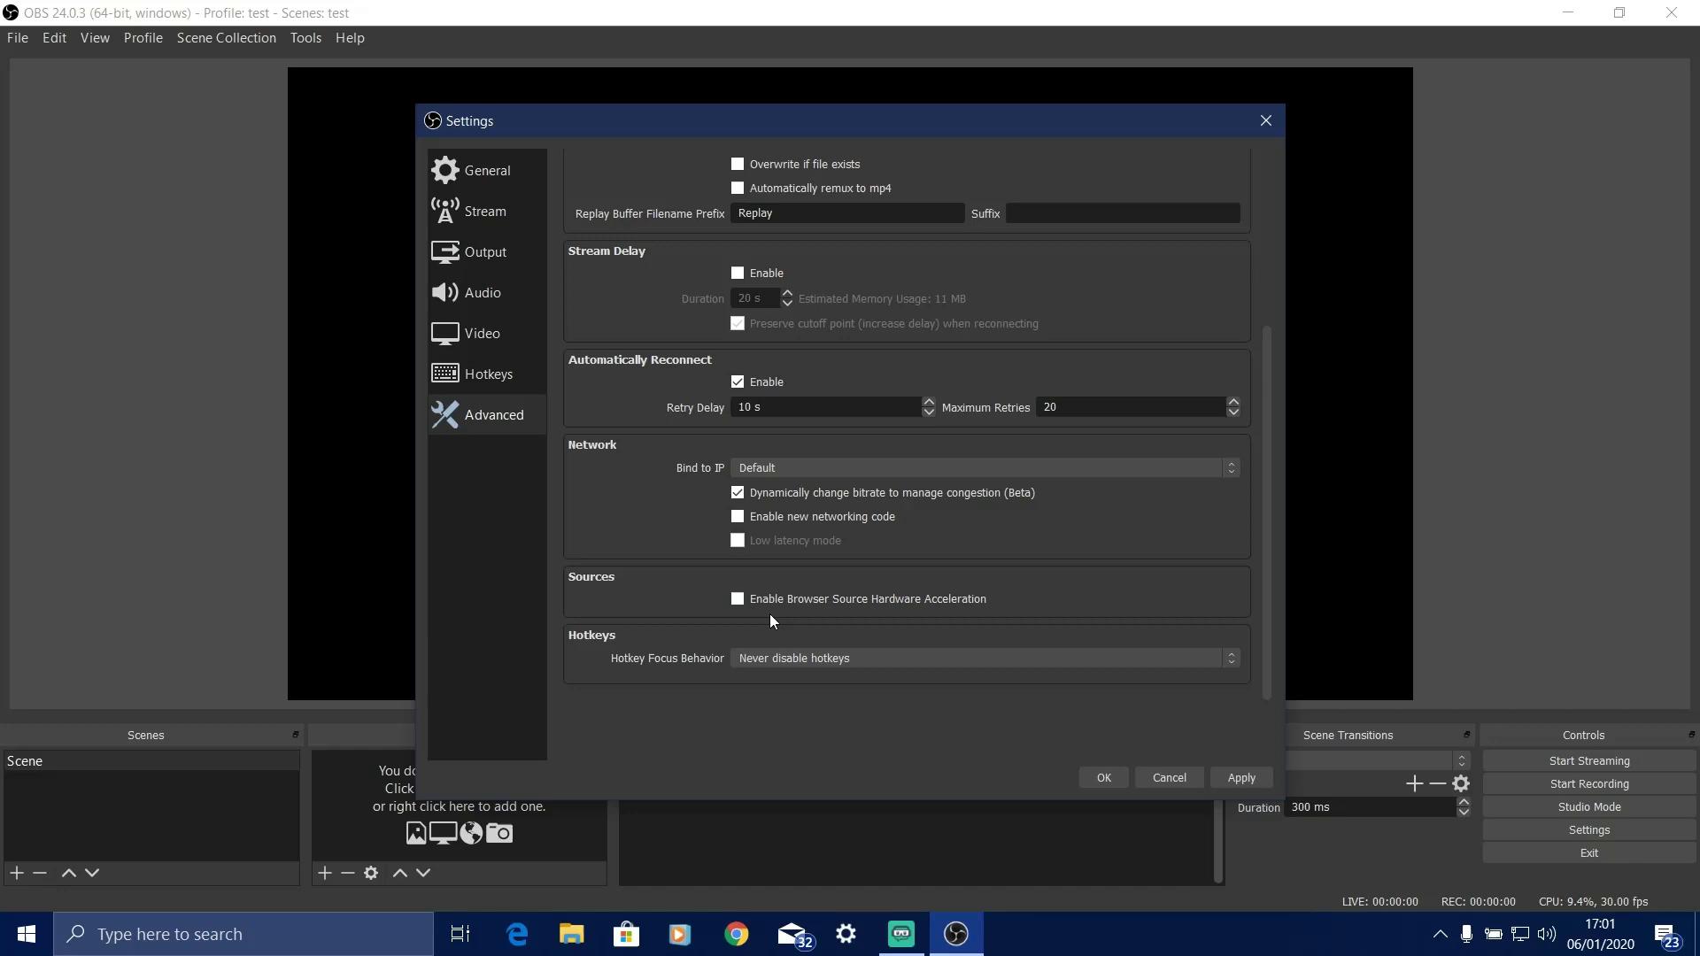
click(1216, 782)
click(497, 205)
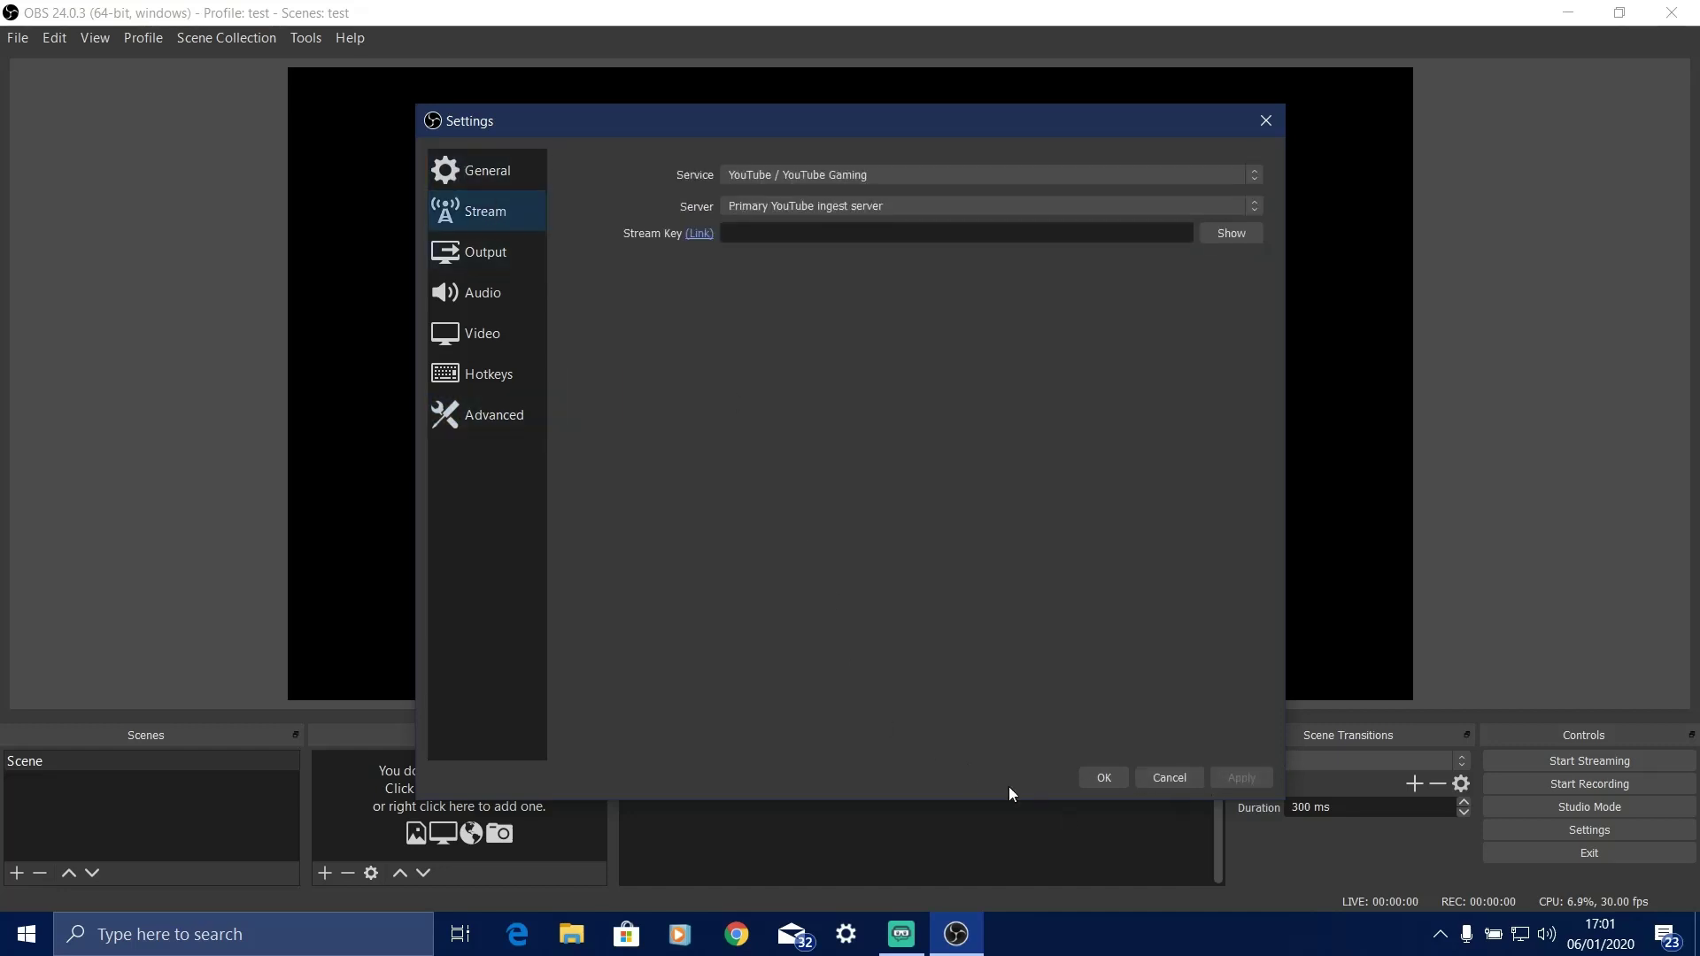
click(1103, 777)
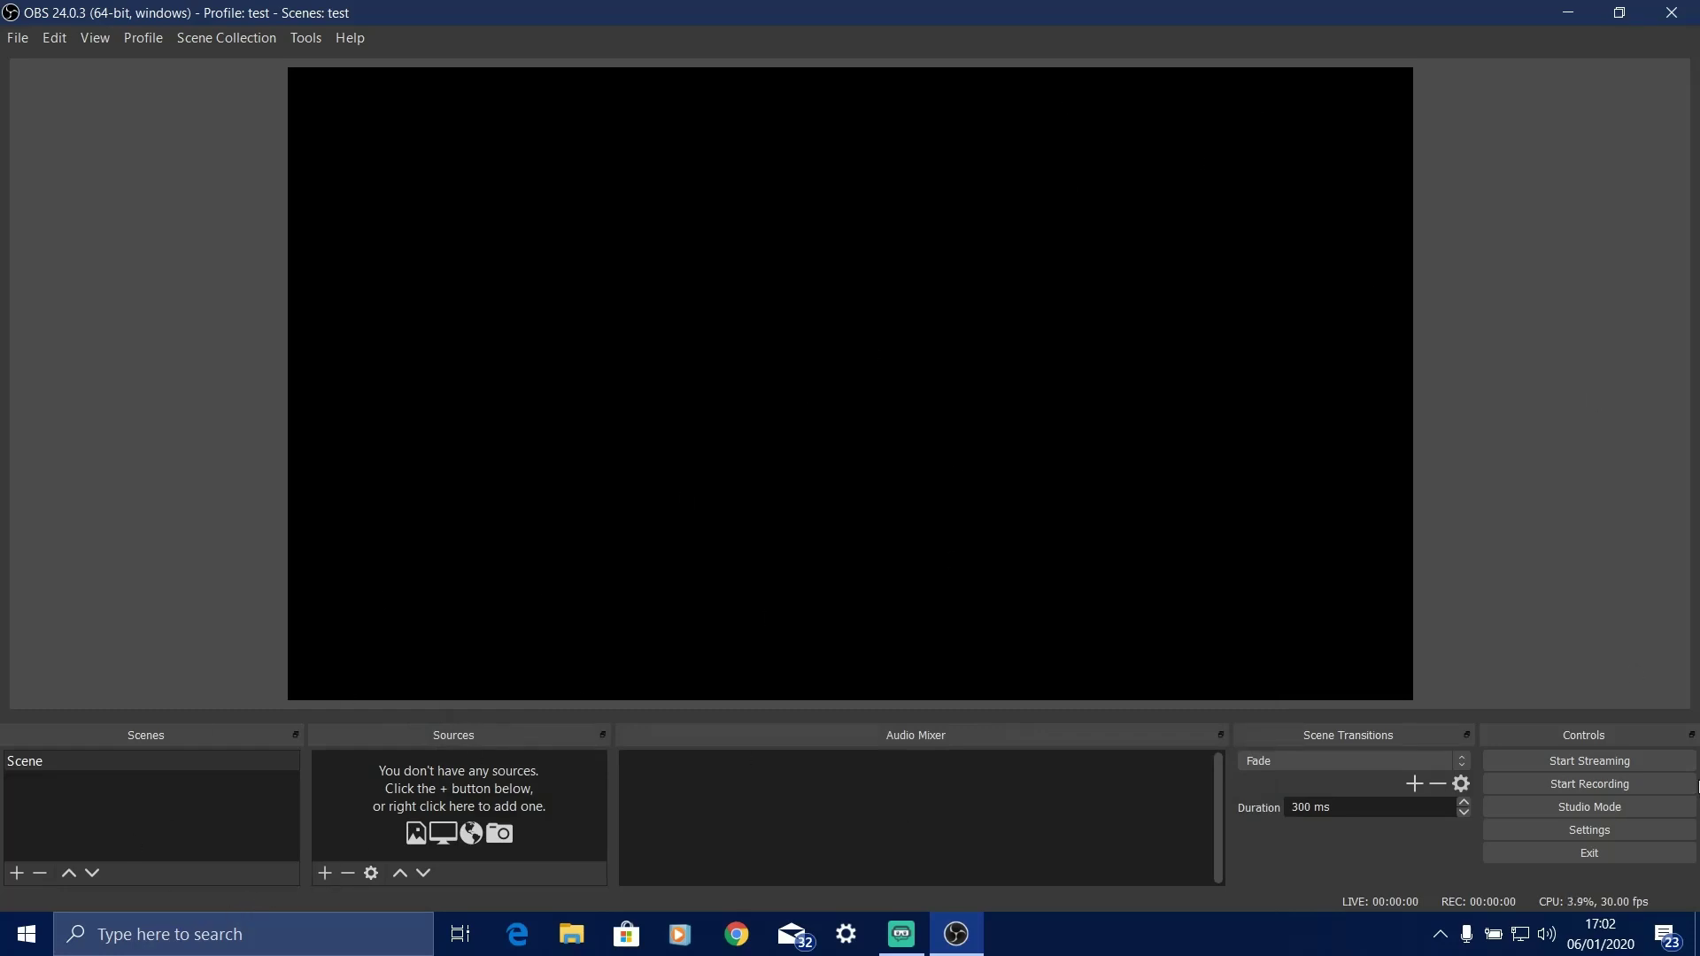
Add a new Text (GDI+) source and enter the text 'hi'
click(325, 873)
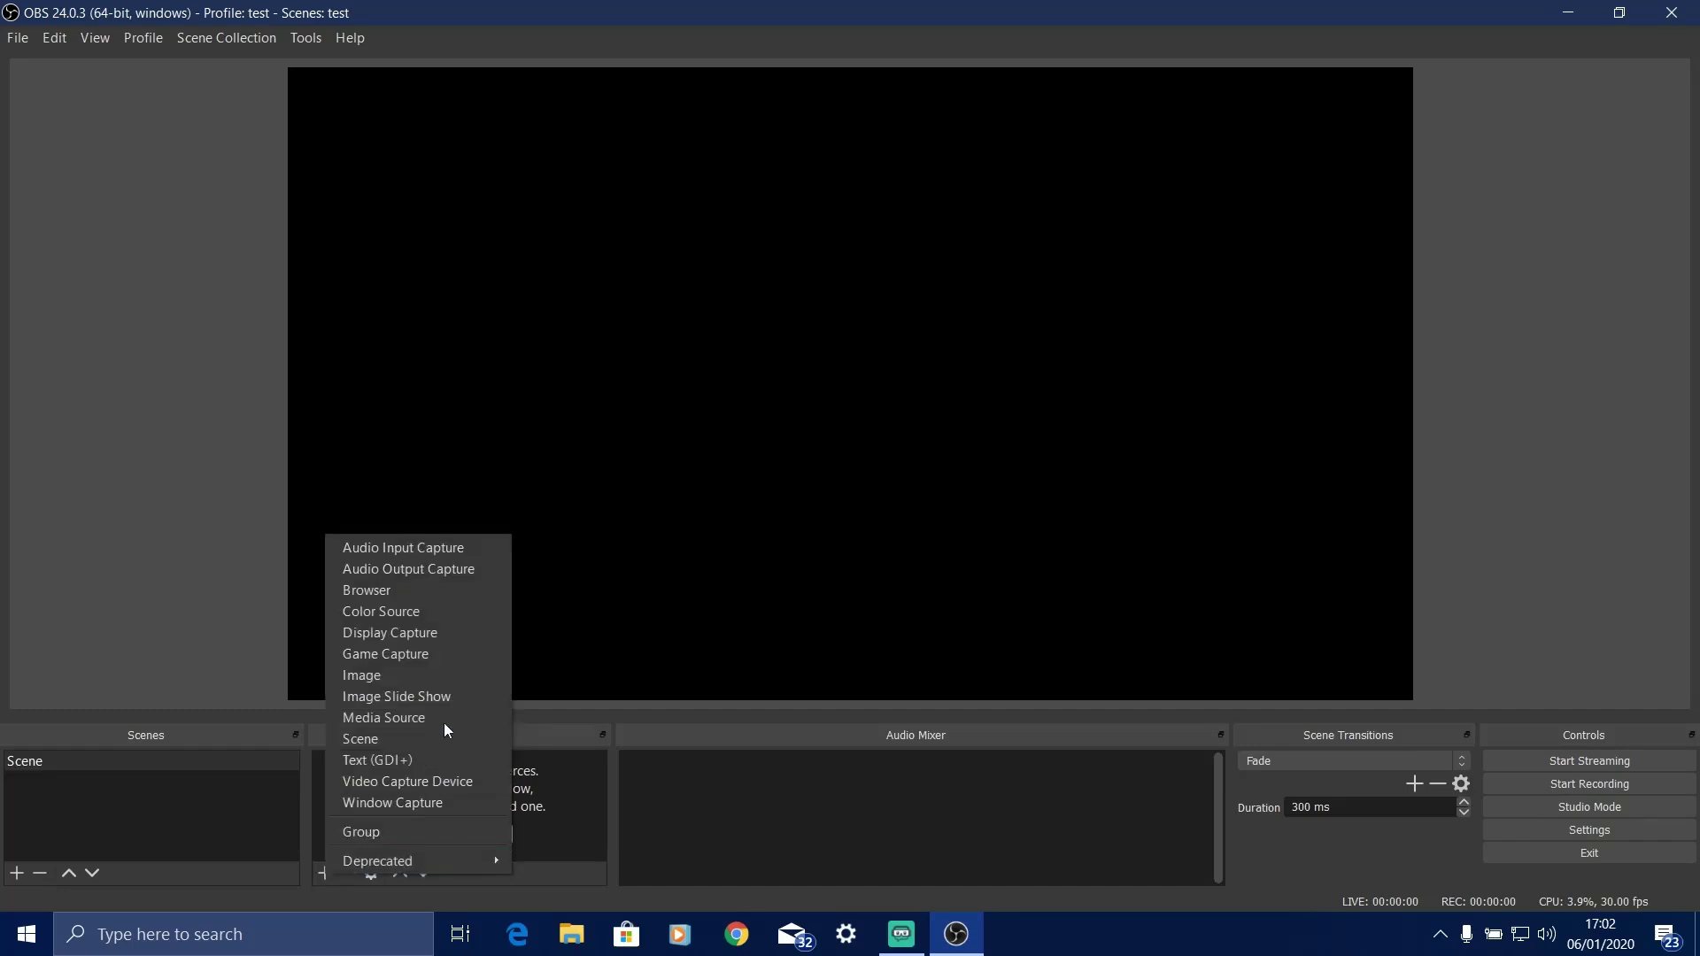
click(374, 754)
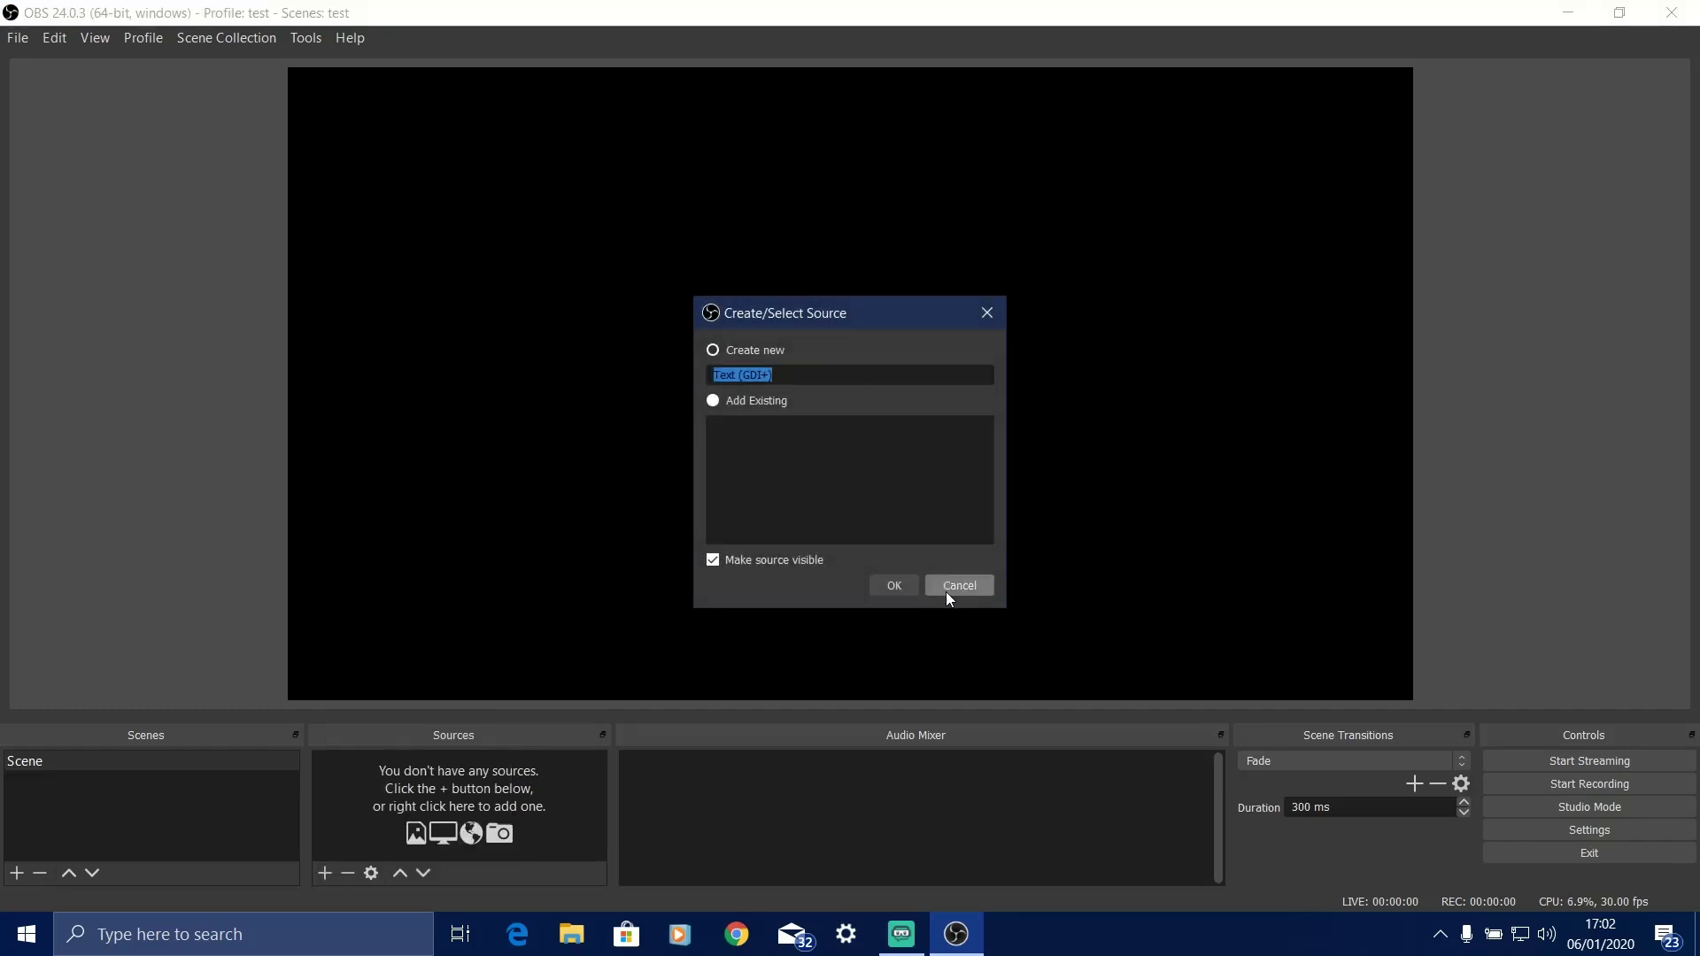
click(882, 592)
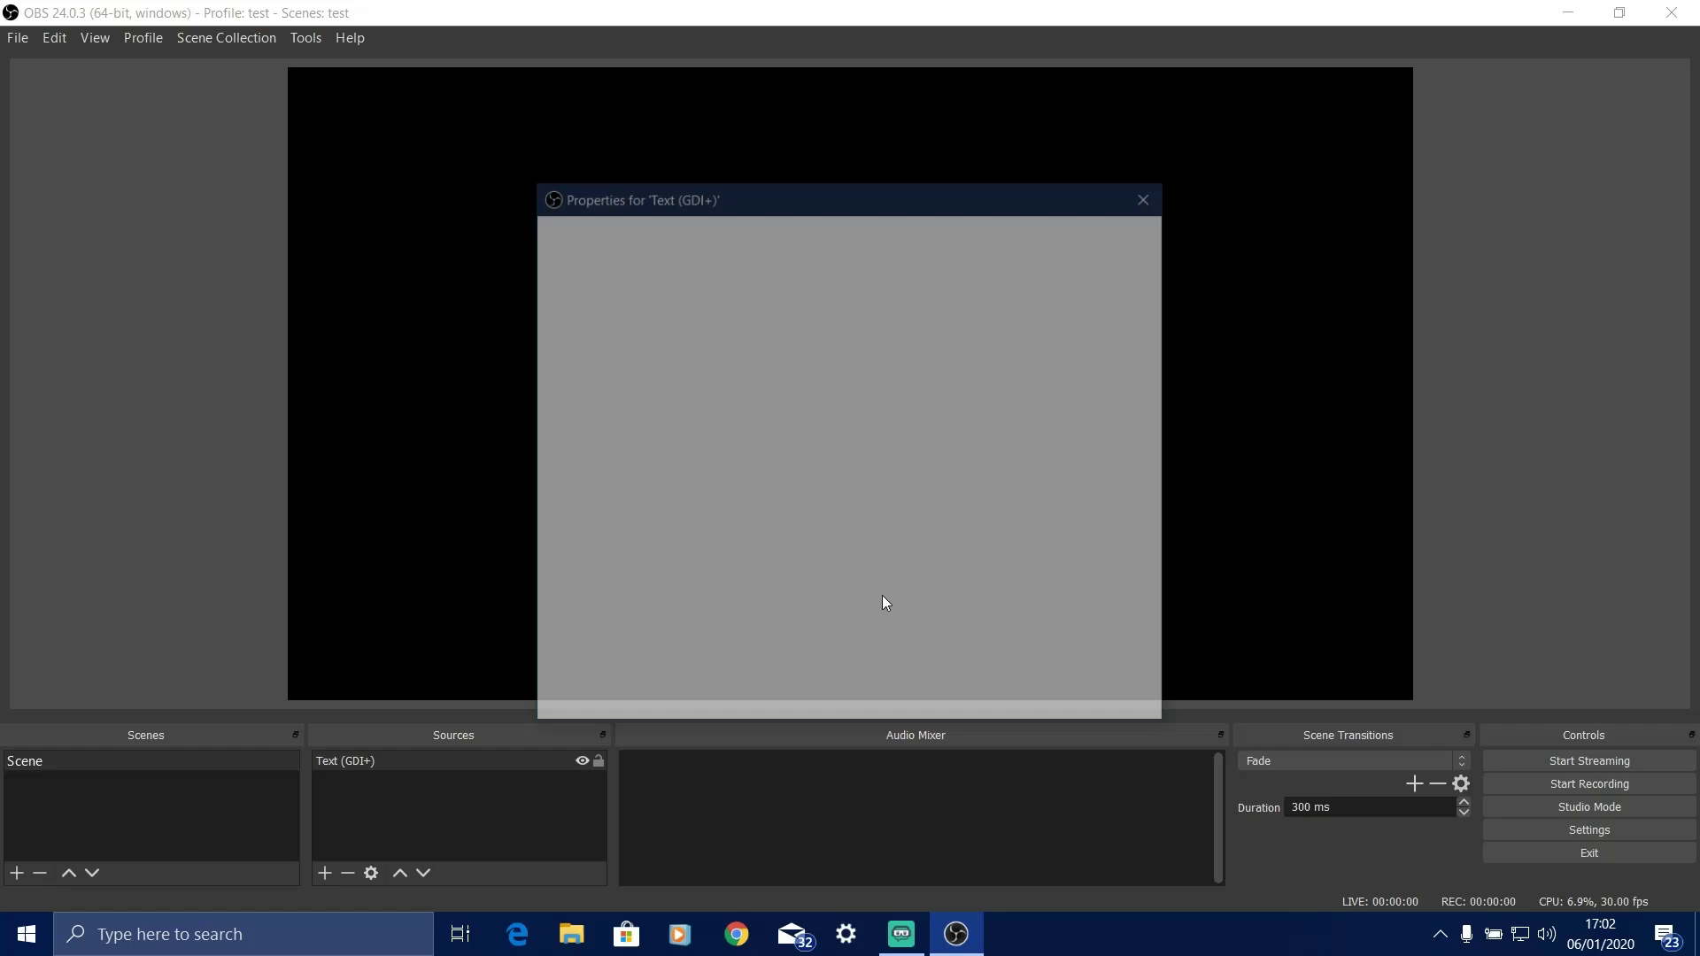
text(hi)
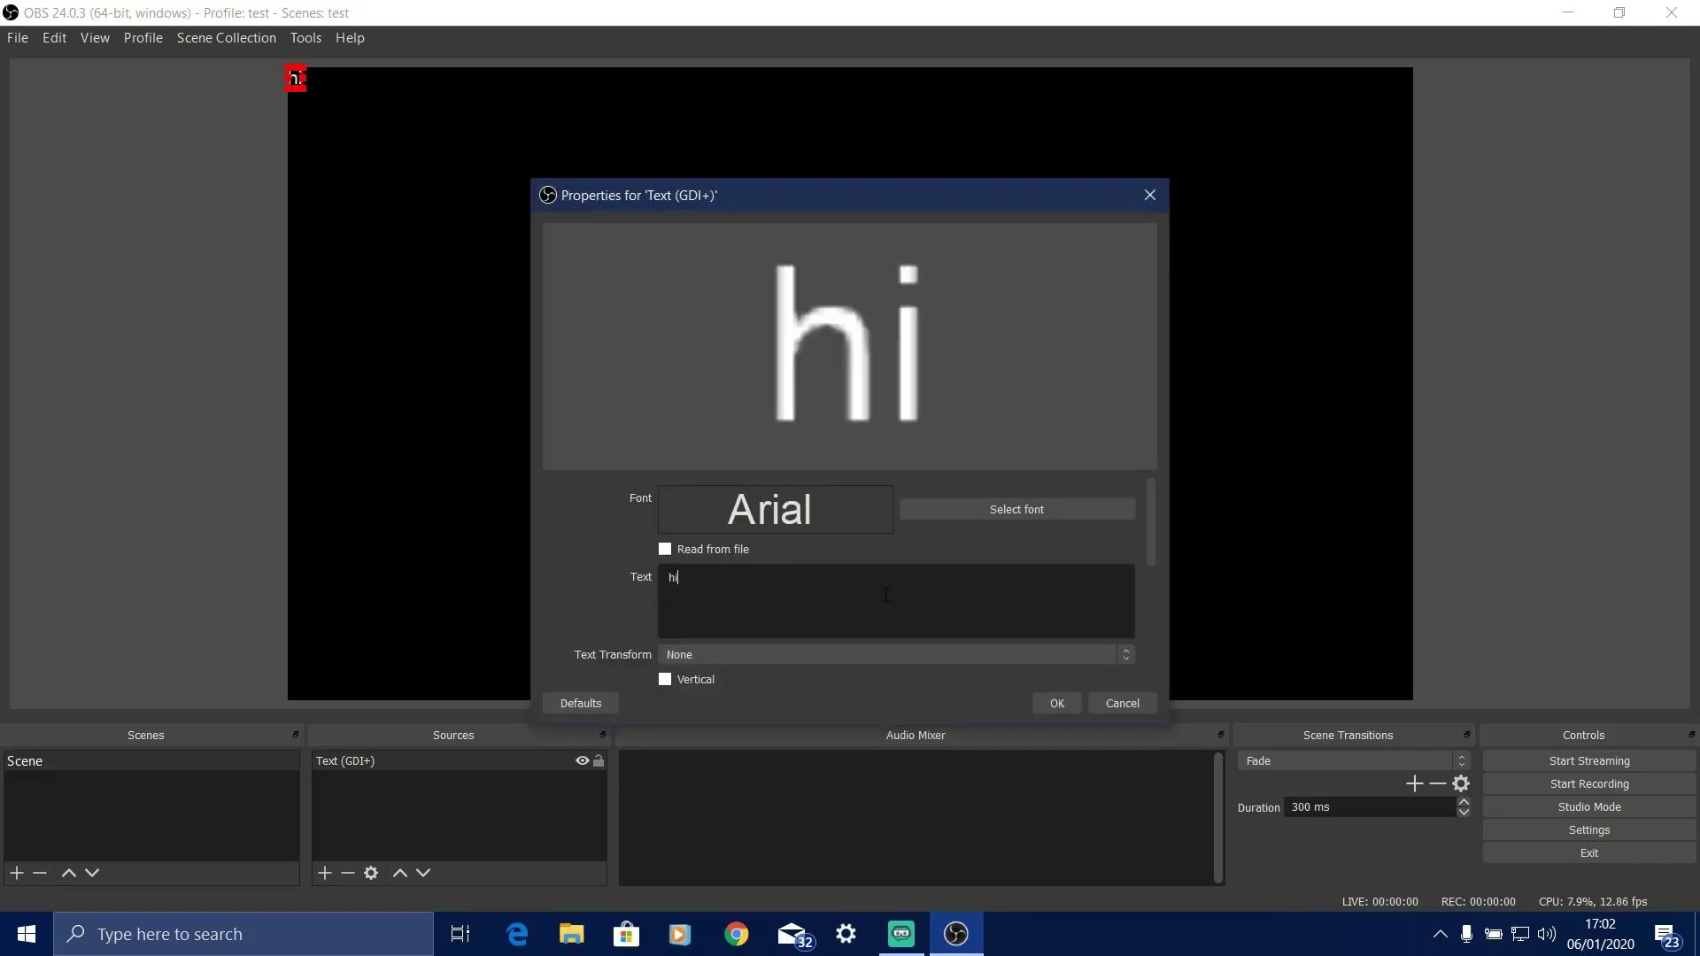
Set the text font to Arial Bold, size 72
click(1049, 503)
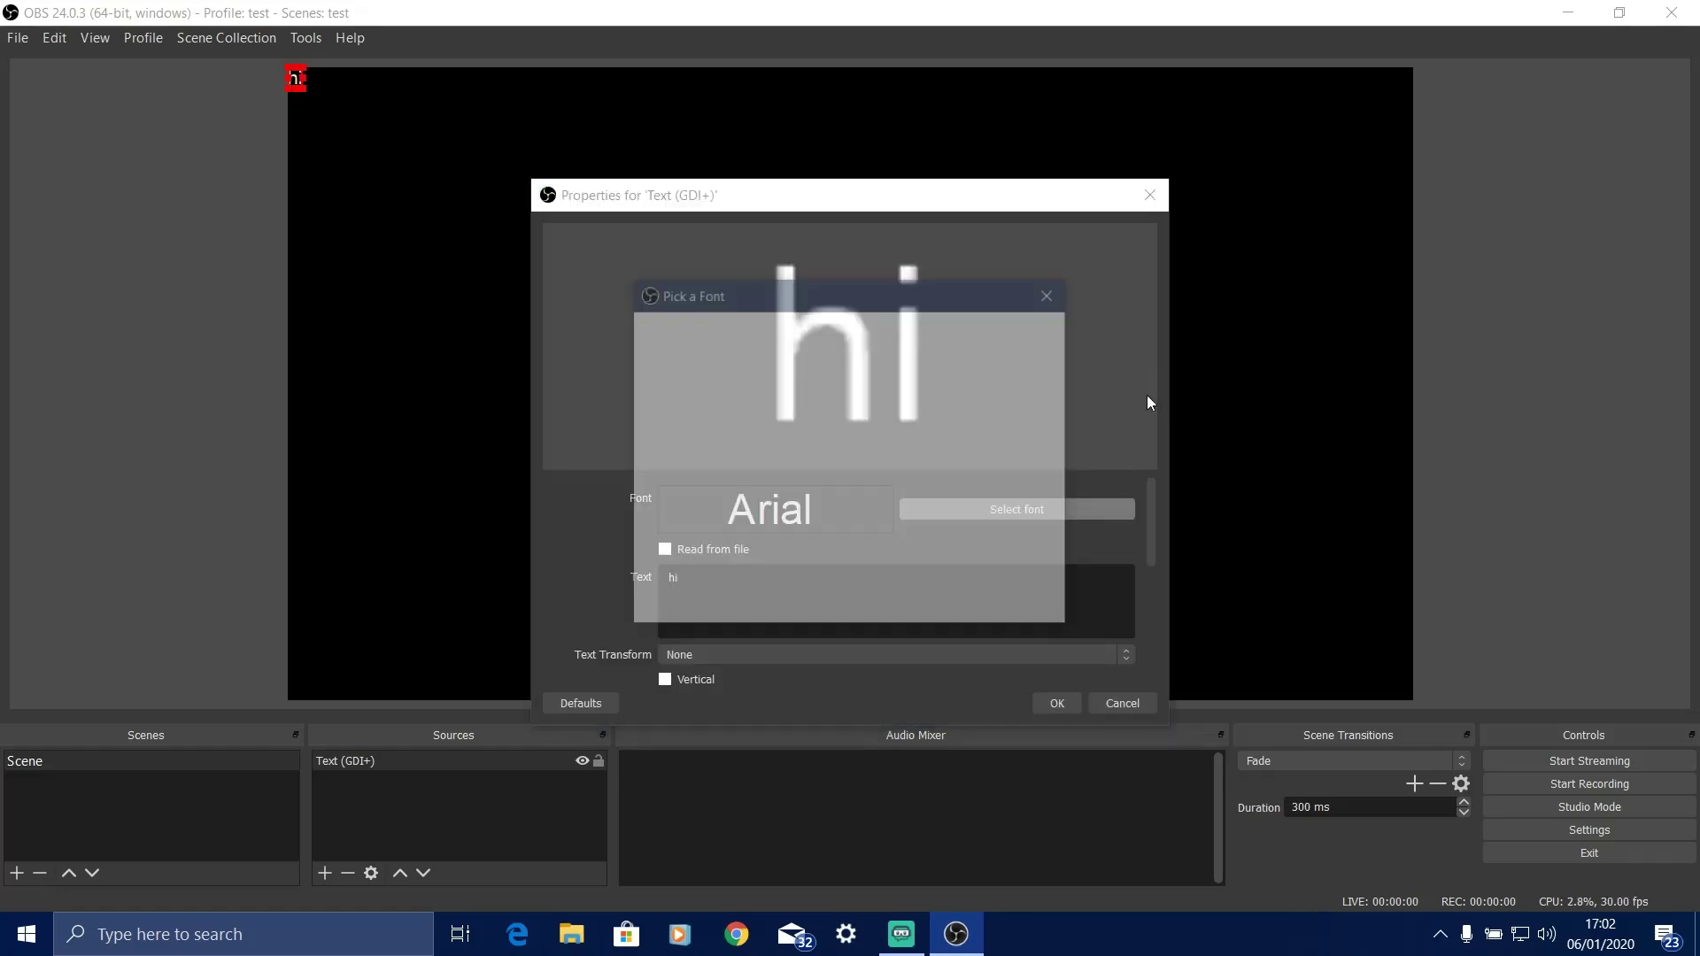
click(1018, 424)
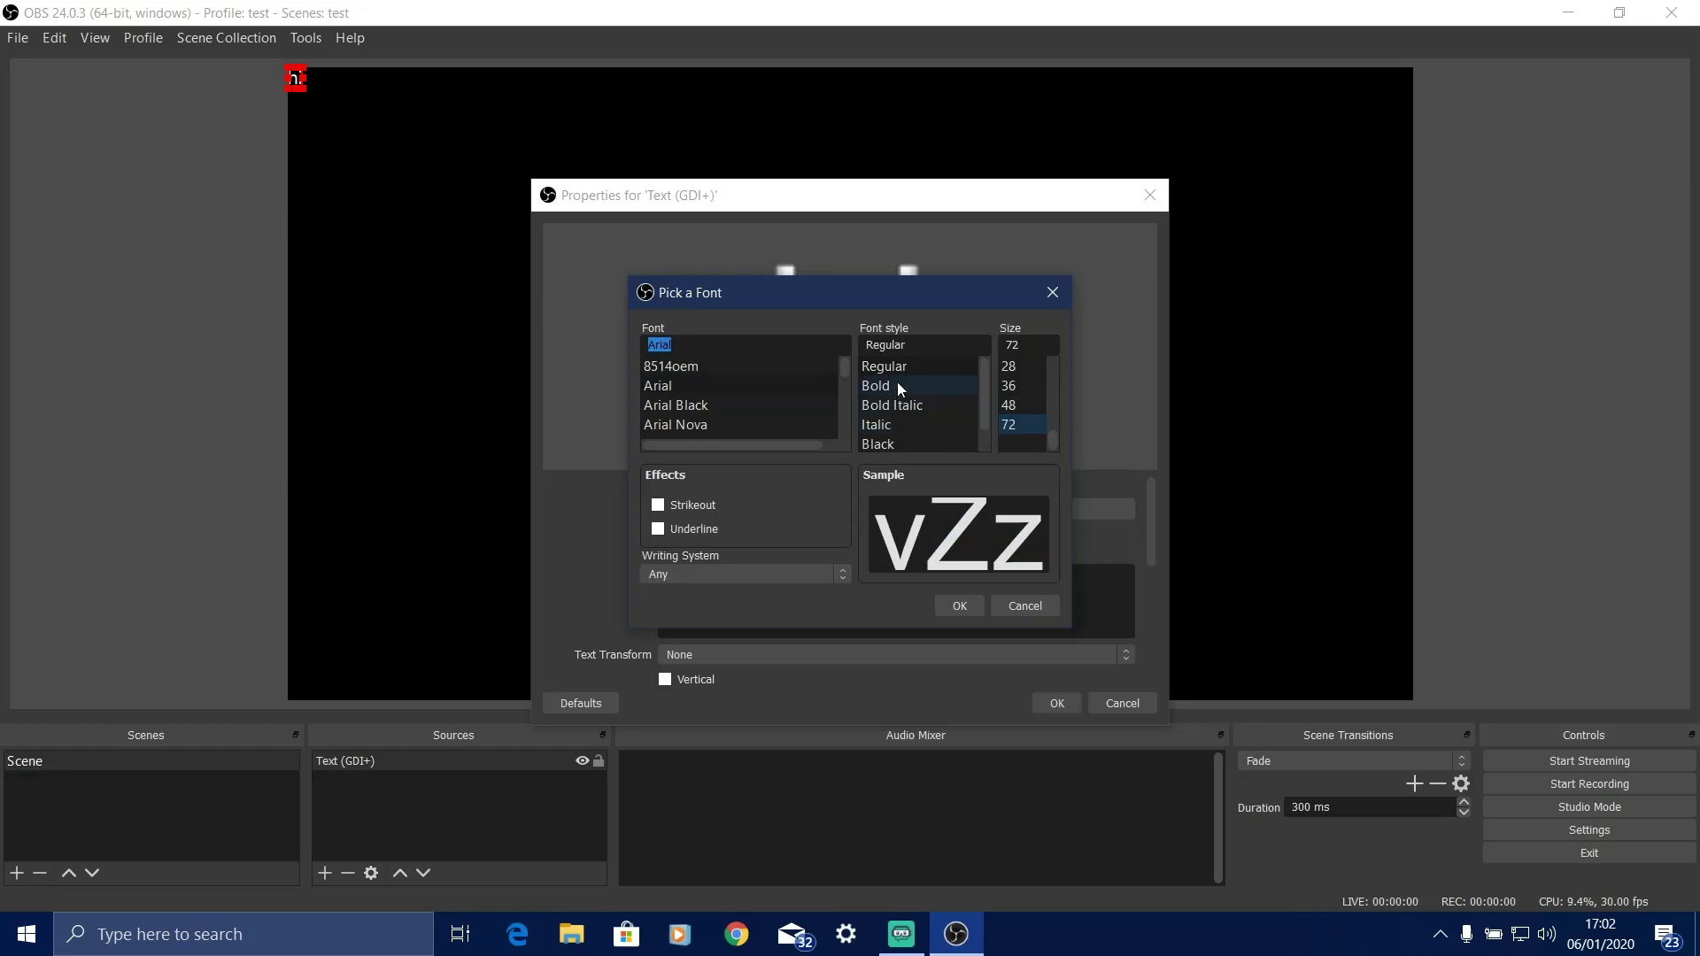
click(896, 386)
click(956, 606)
scroll(863, 561, down, 2)
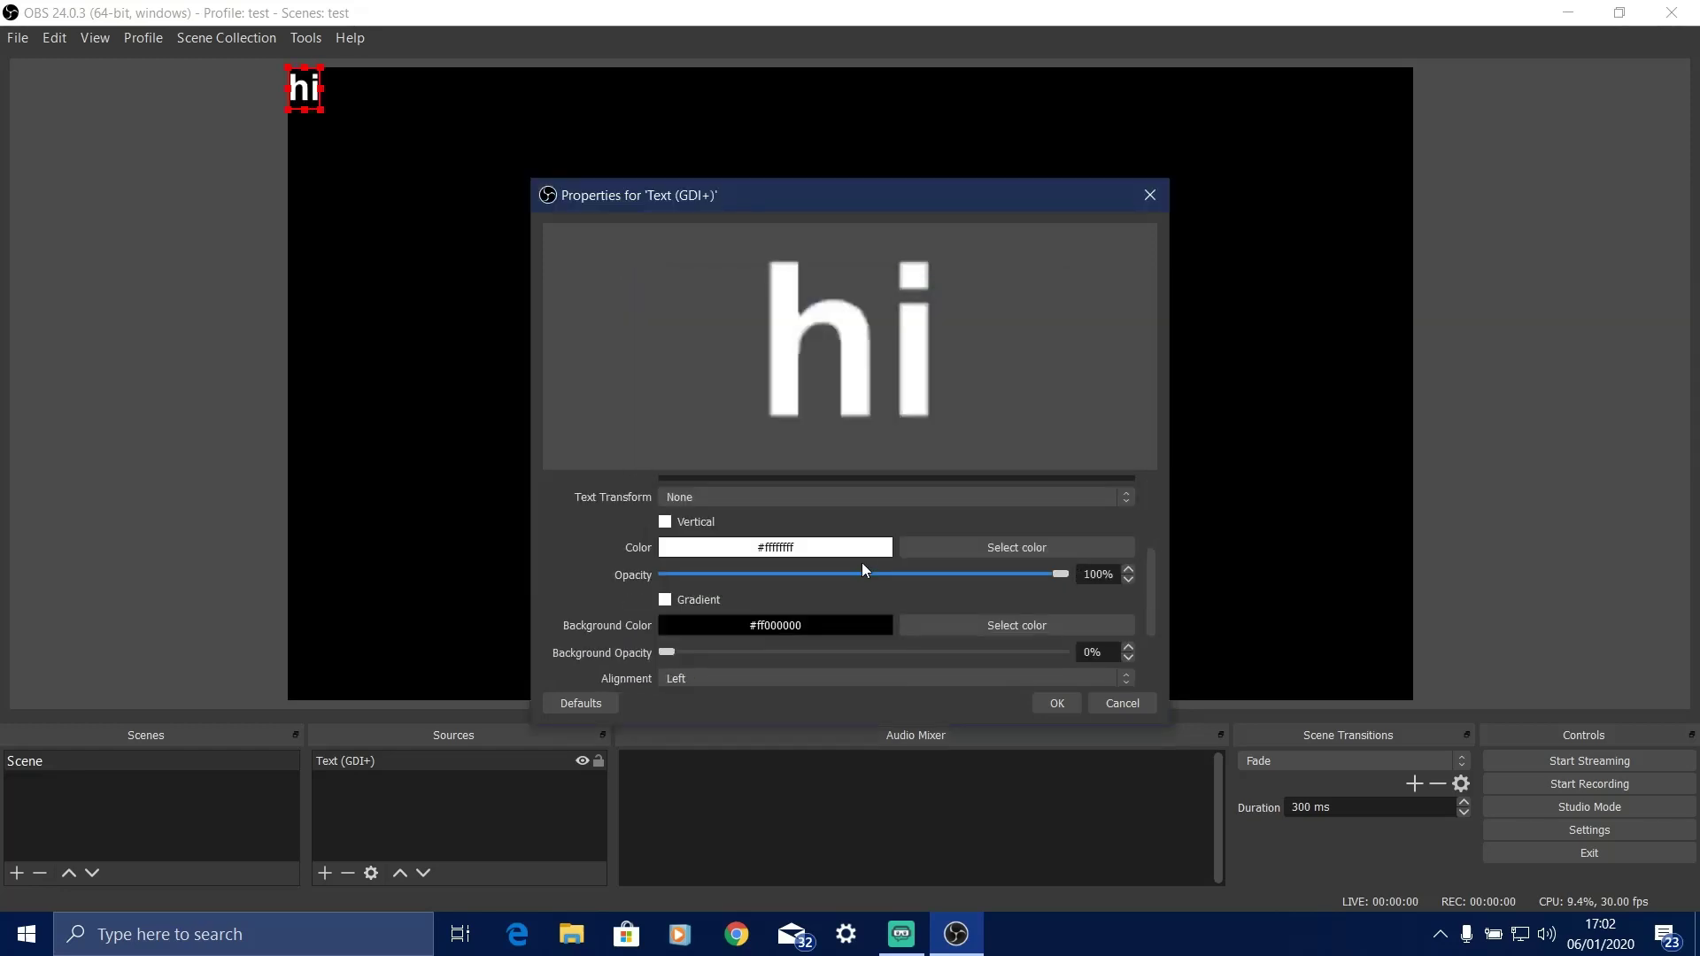
Make the text colour red and confirm the source properties
click(948, 547)
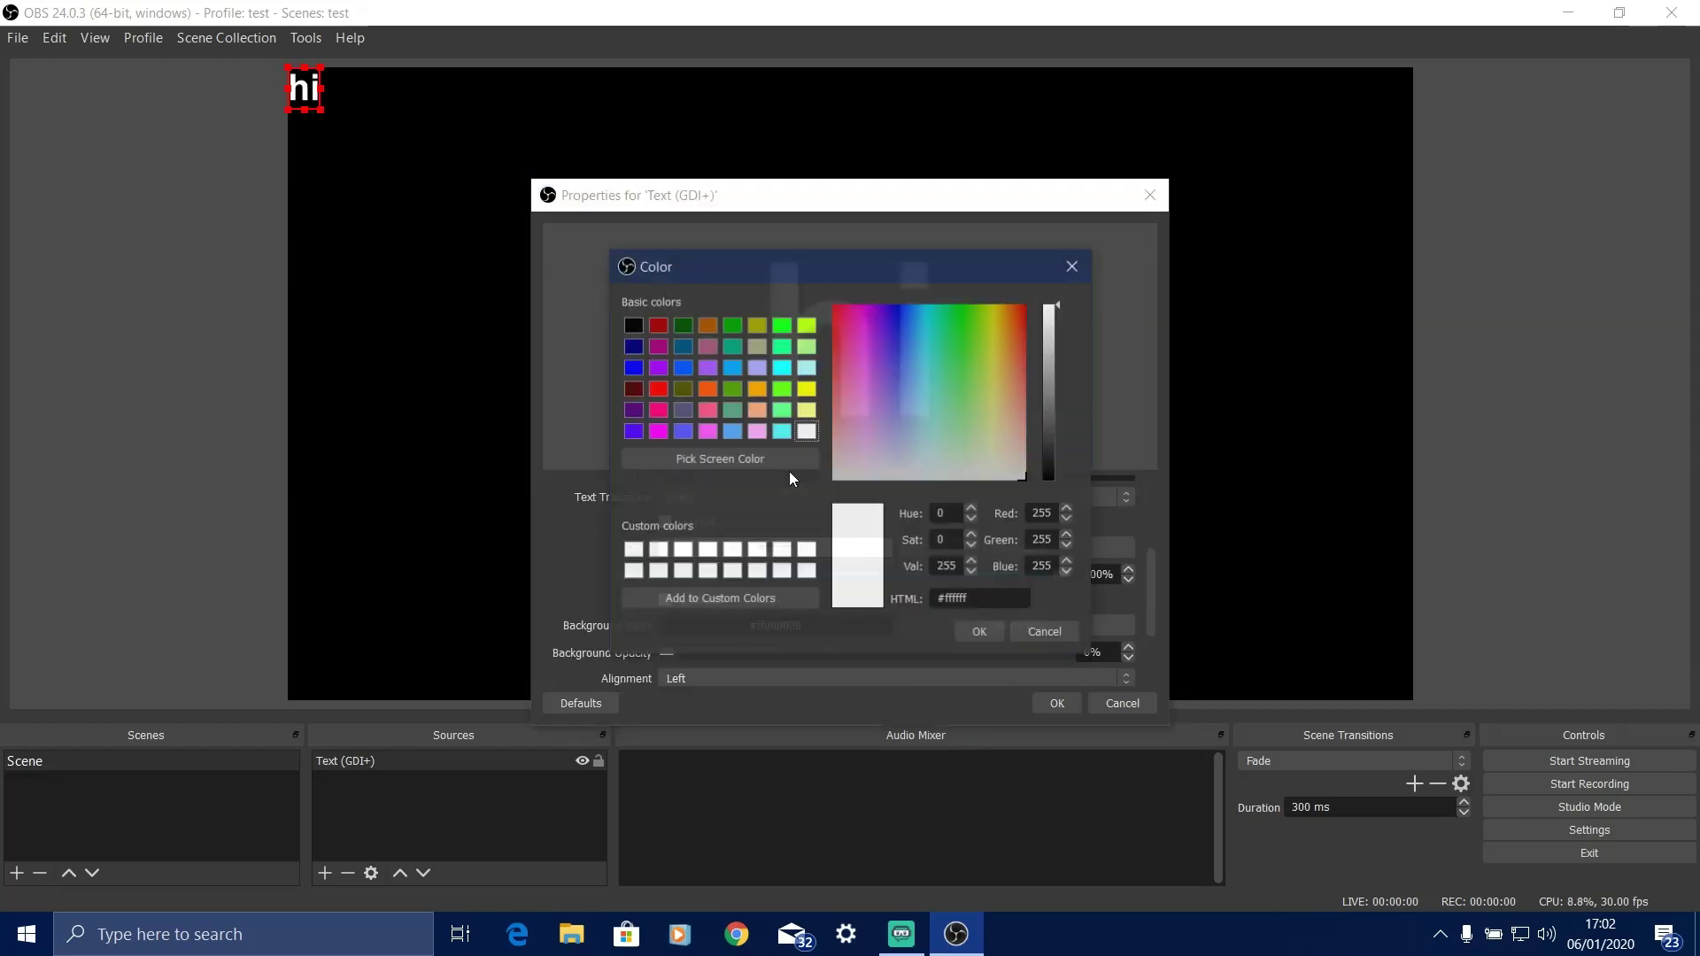
click(657, 389)
click(977, 630)
click(1052, 701)
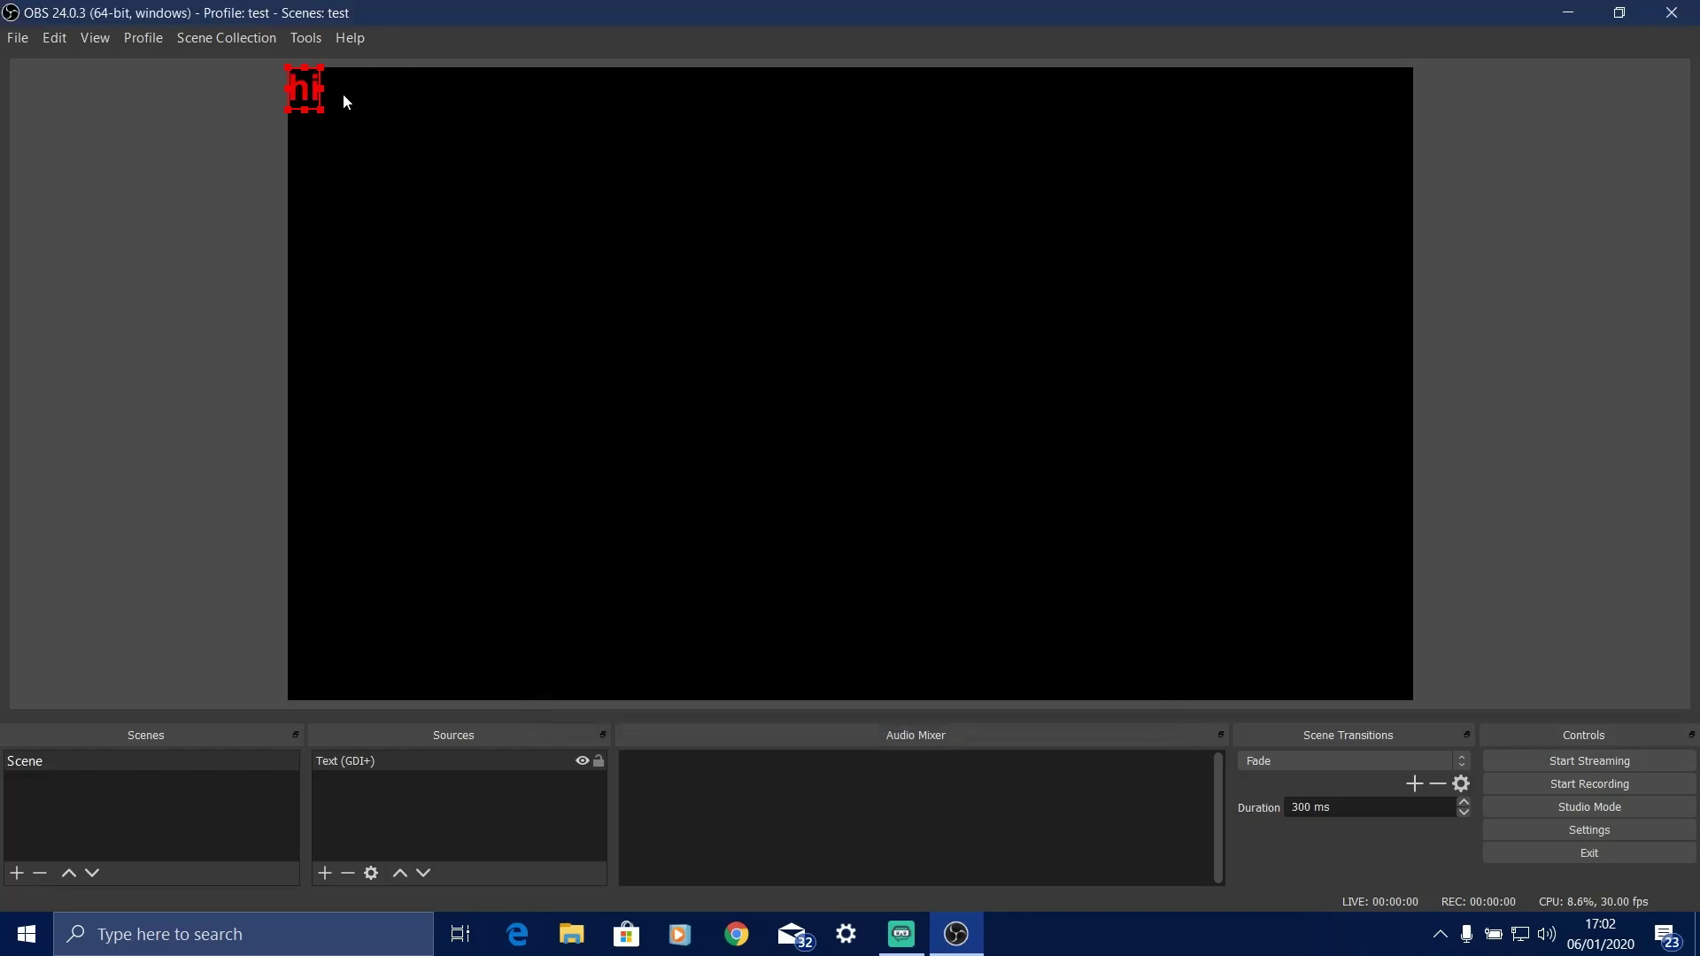
Resize the 'hi' text larger, drag it to the top centre of the preview, and deselect it
drag(320, 113, 1122, 409)
drag(1151, 485, 994, 388)
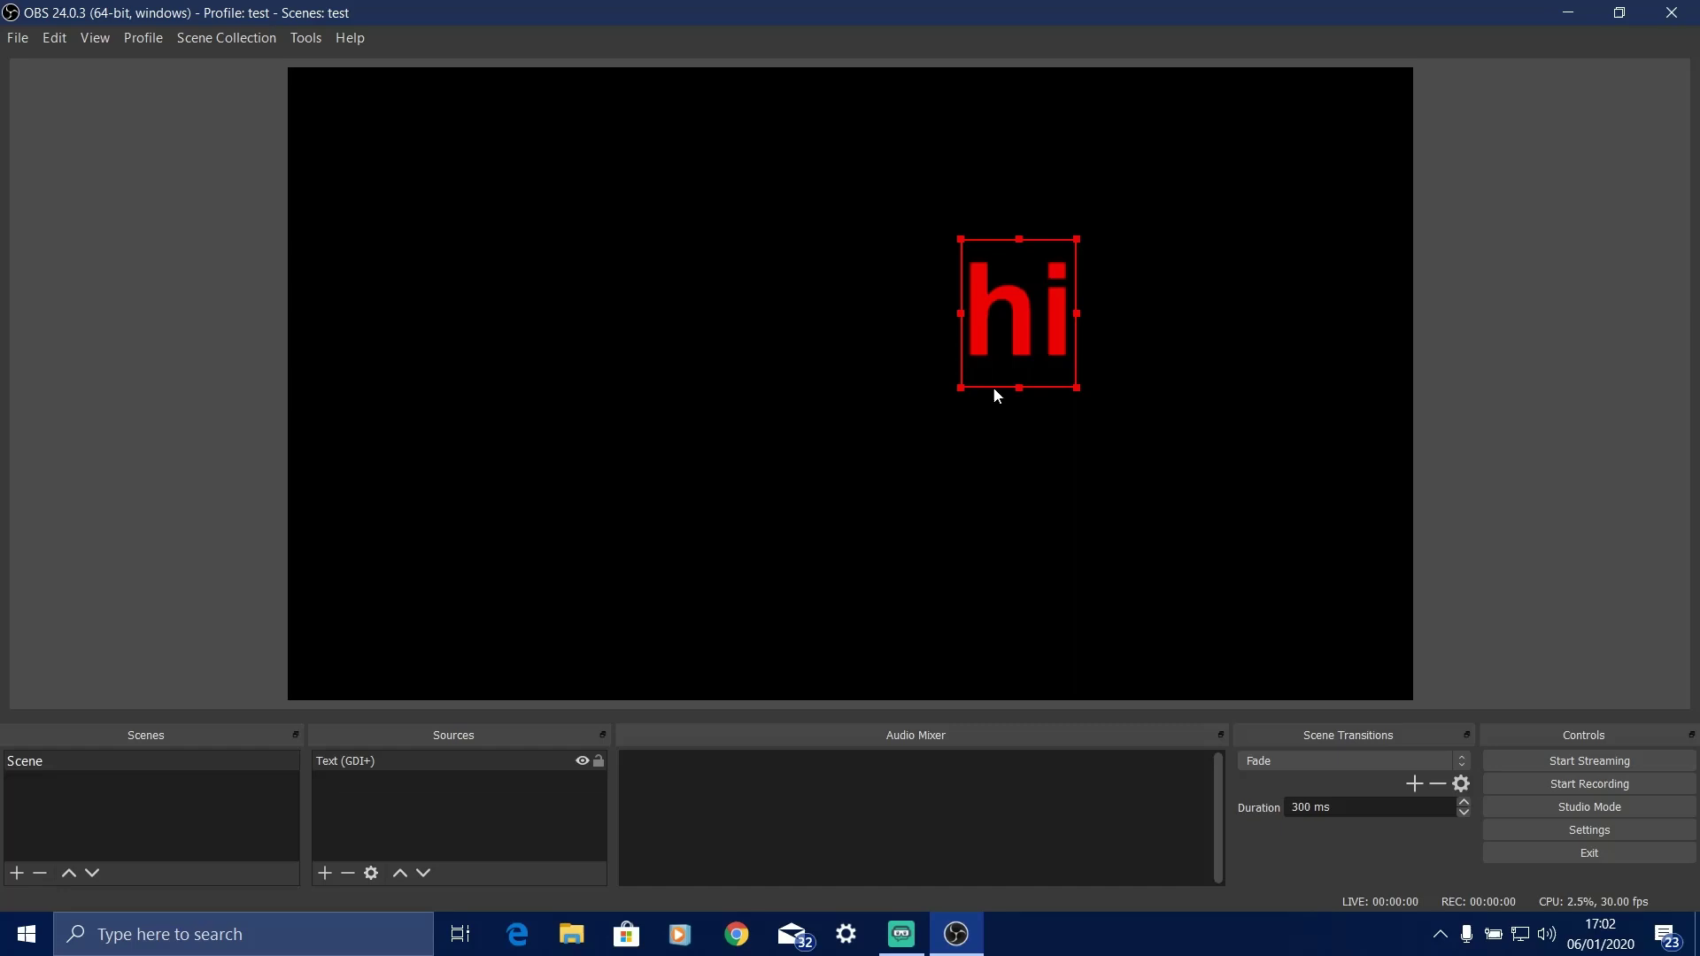
drag(956, 331, 779, 273)
click(1157, 386)
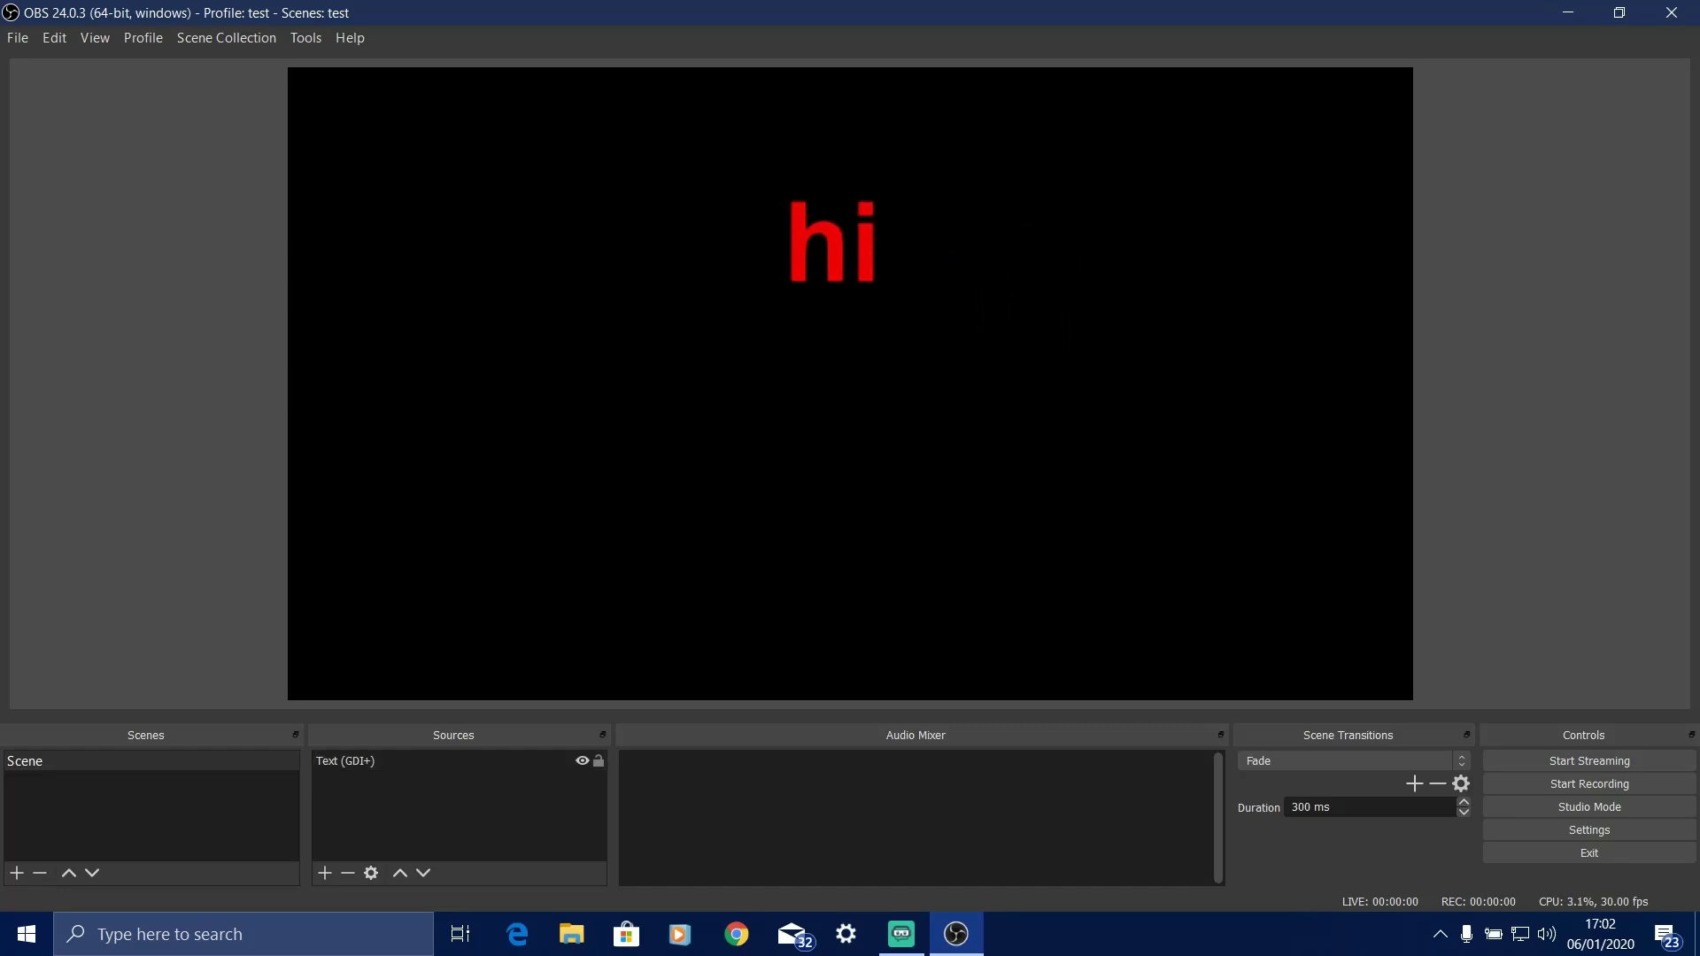